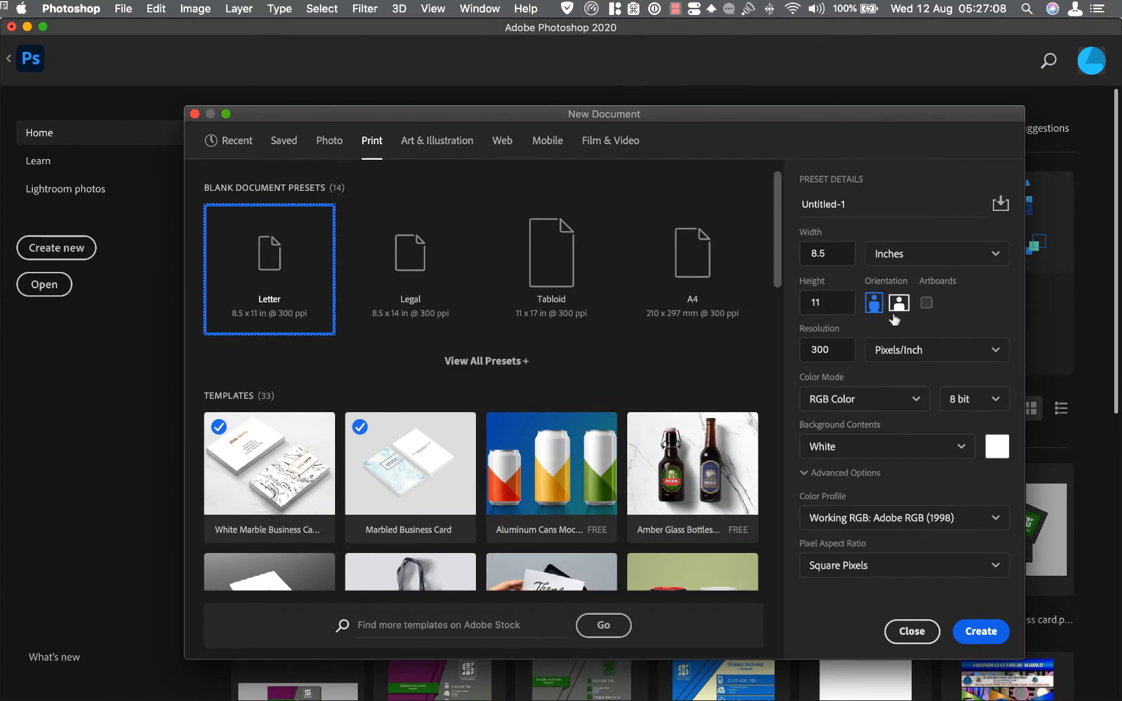
Step: Create a landscape print document 3.5 in wide and 2 in high at 300 ppi, RGB Color, with artboards enabled
left_click(898, 305)
left_click_drag(836, 258, 791, 255)
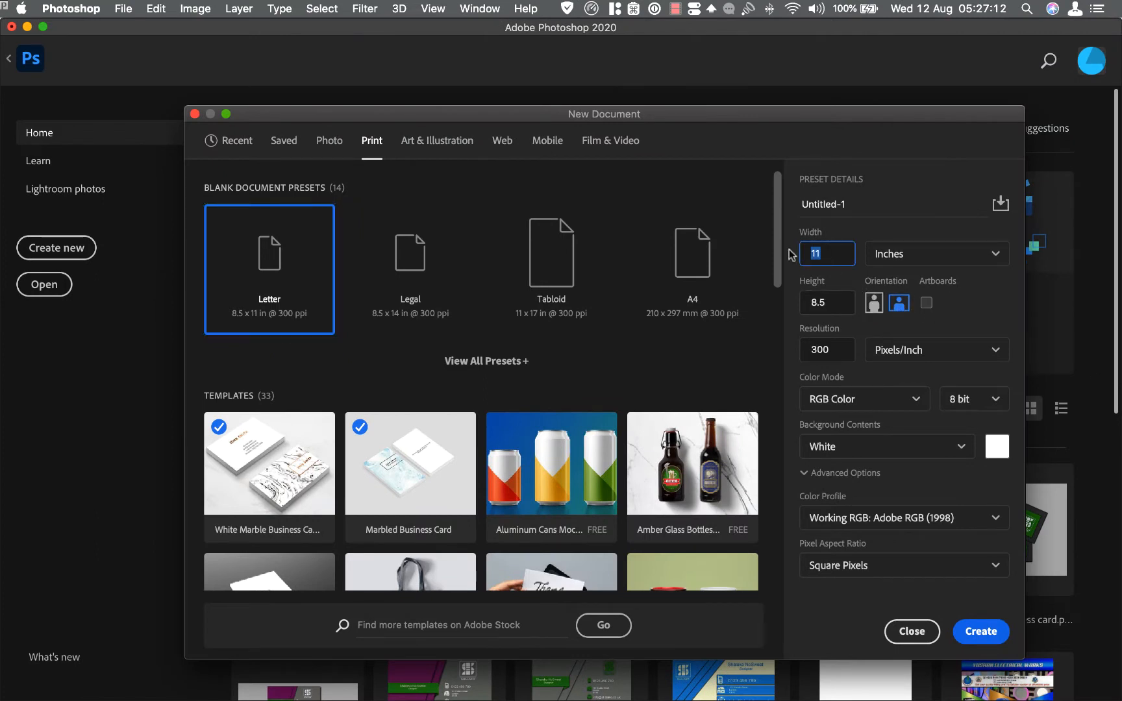
type("3.5")
left_click(834, 304)
type("2")
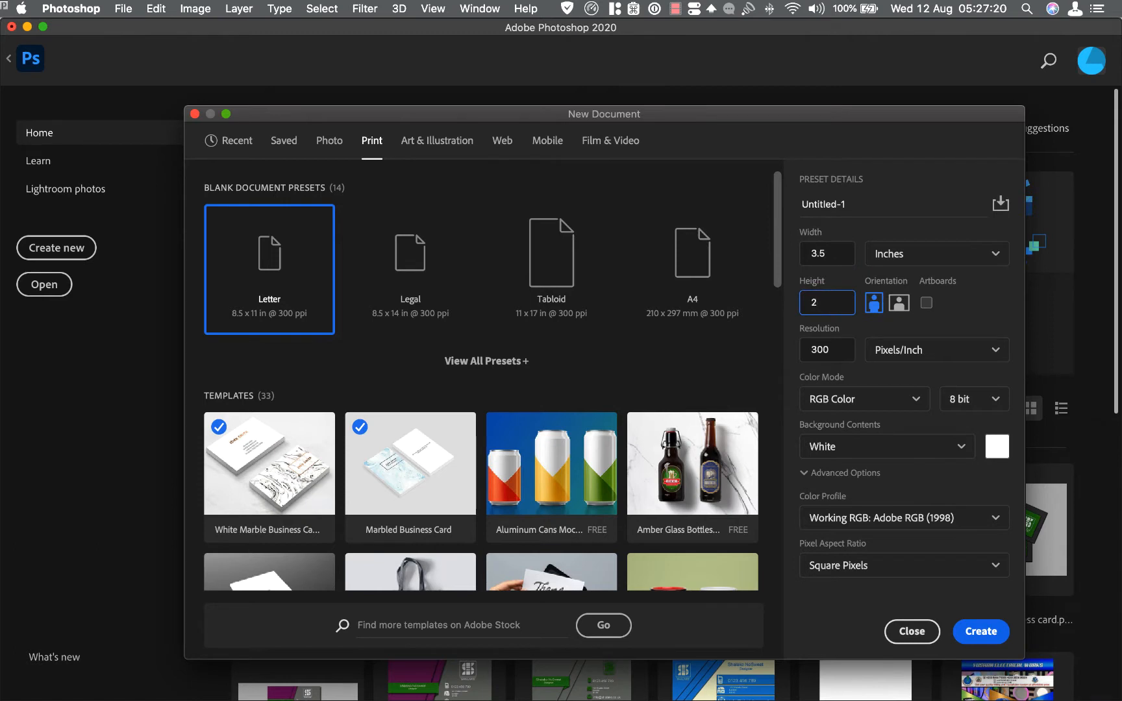
left_click(900, 303)
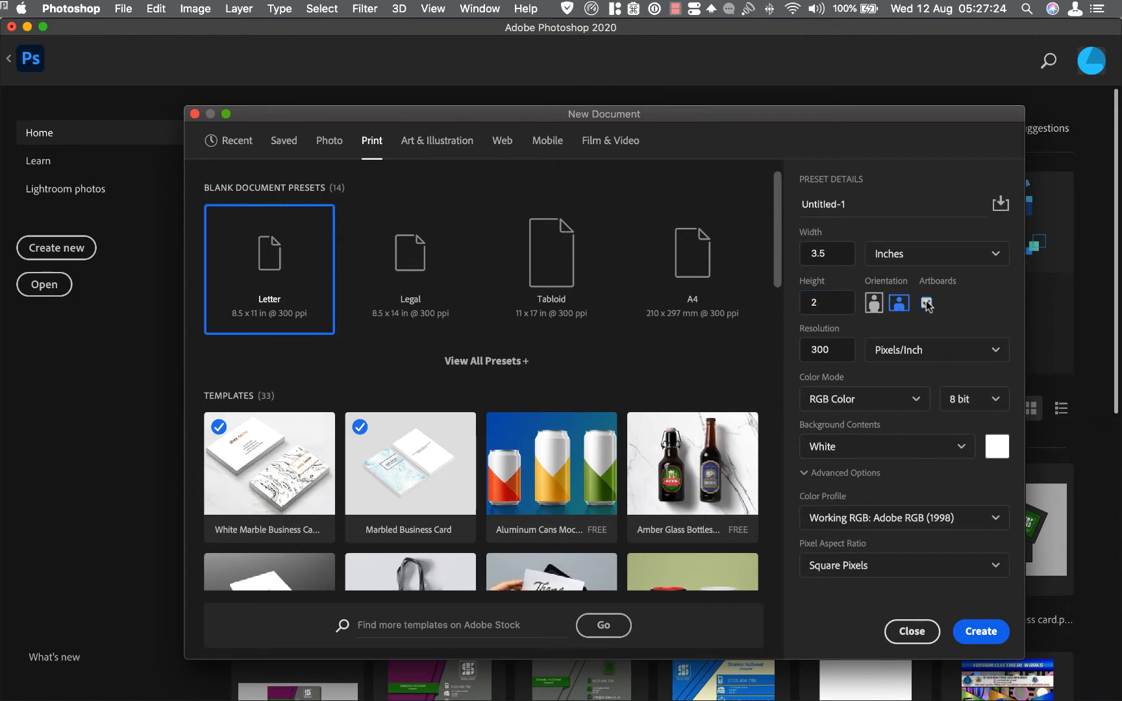
left_click(916, 401)
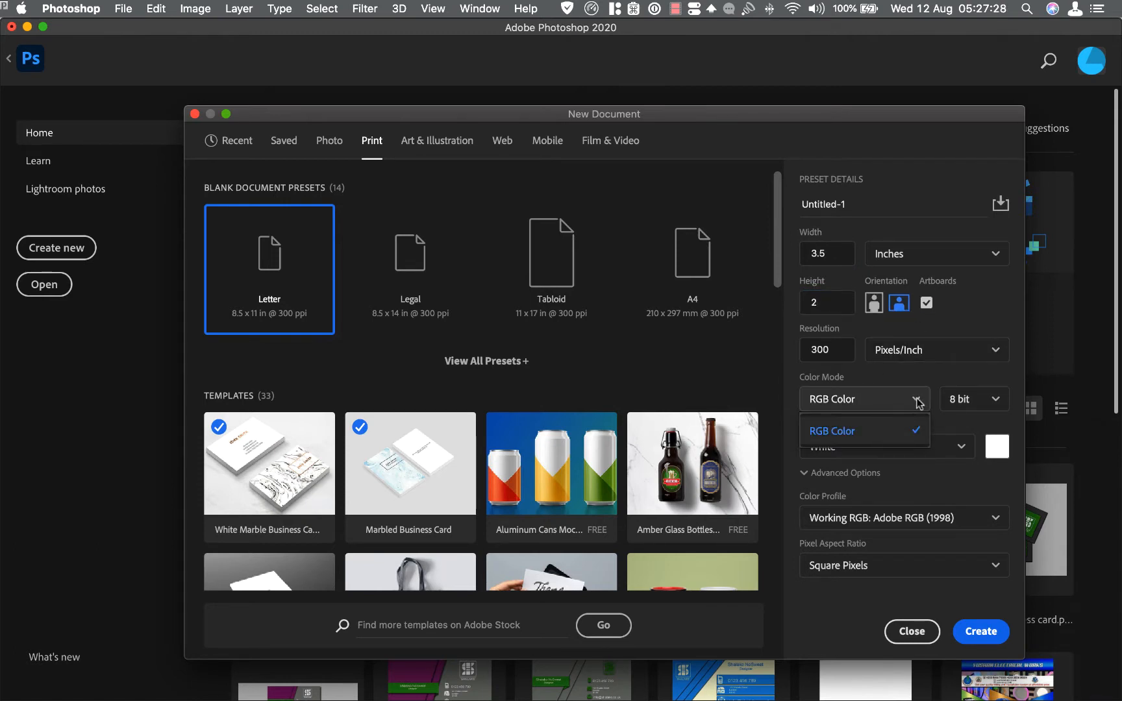
left_click(917, 401)
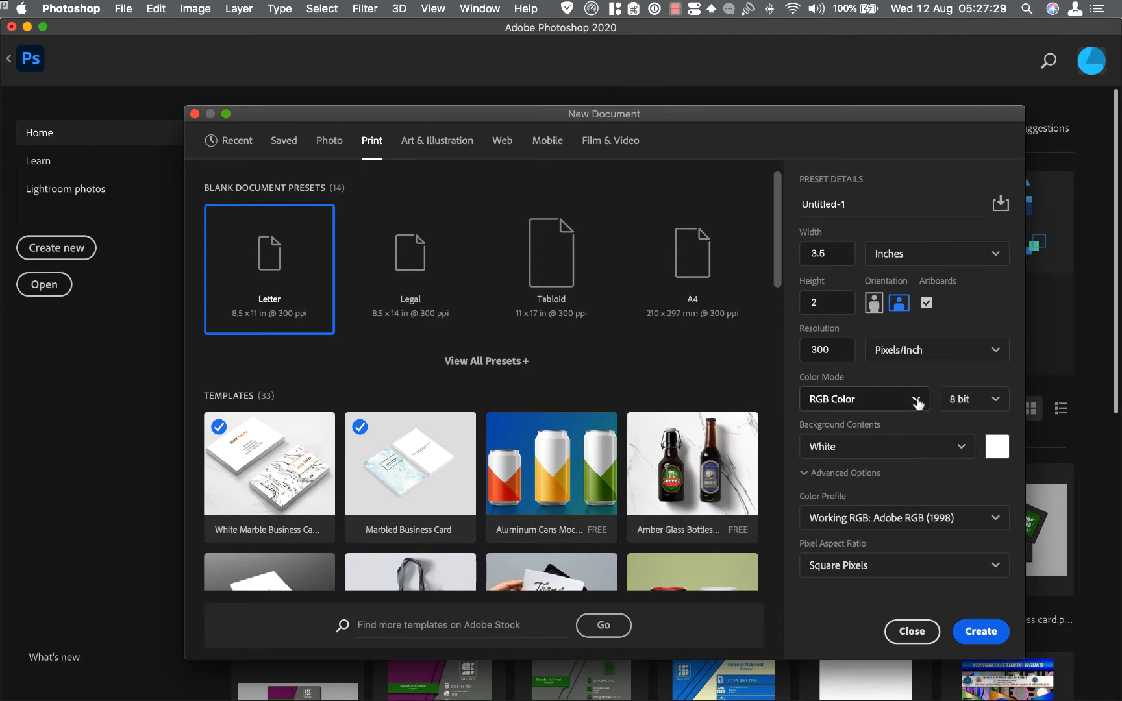
left_click(982, 633)
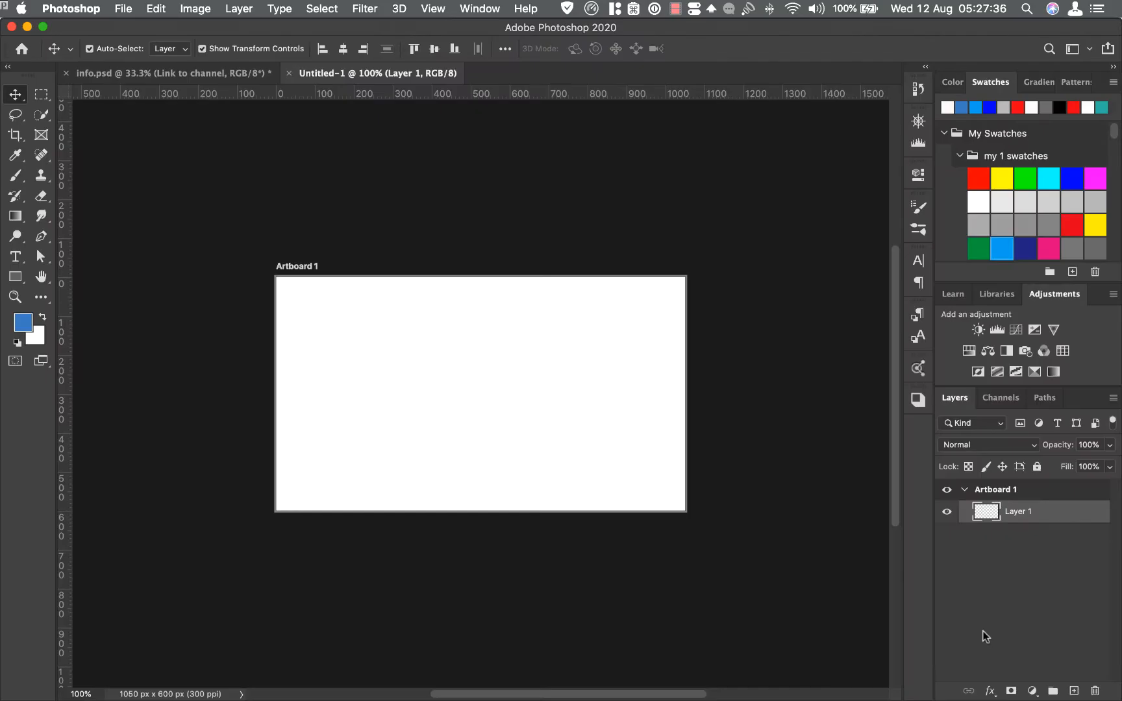
Step: Draw a rectangle about 858 by 876 px over the artboard's left part and round its corners to about 77 px
left_click(16, 277)
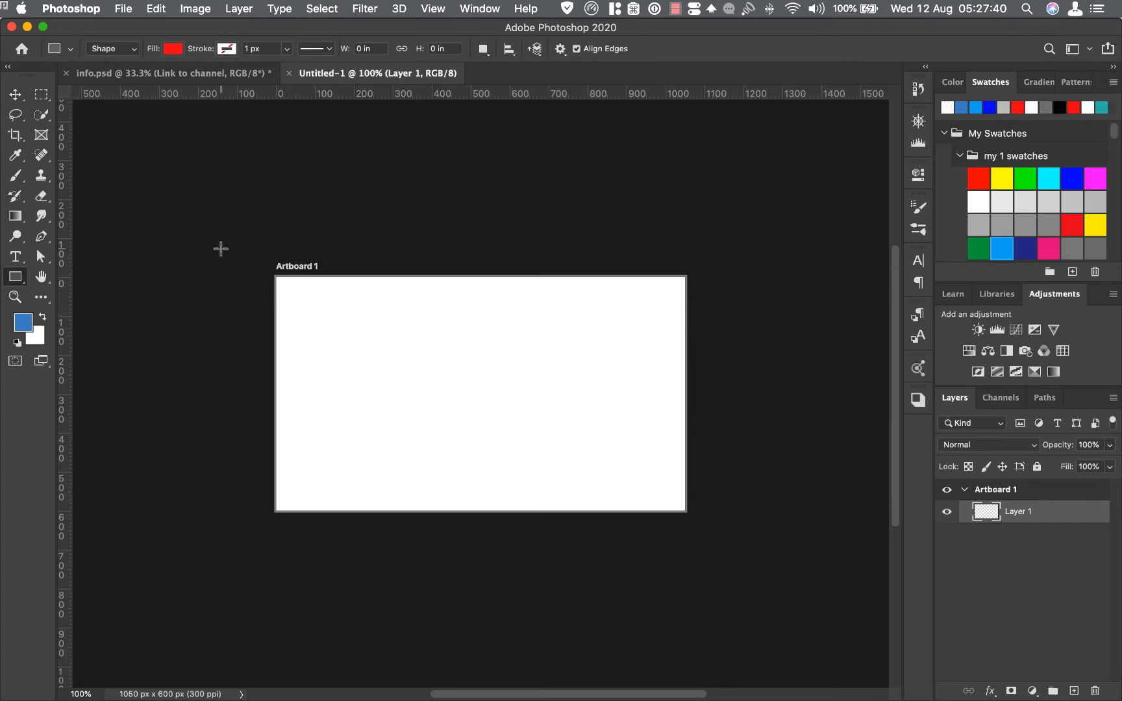
left_click_drag(192, 217, 526, 558)
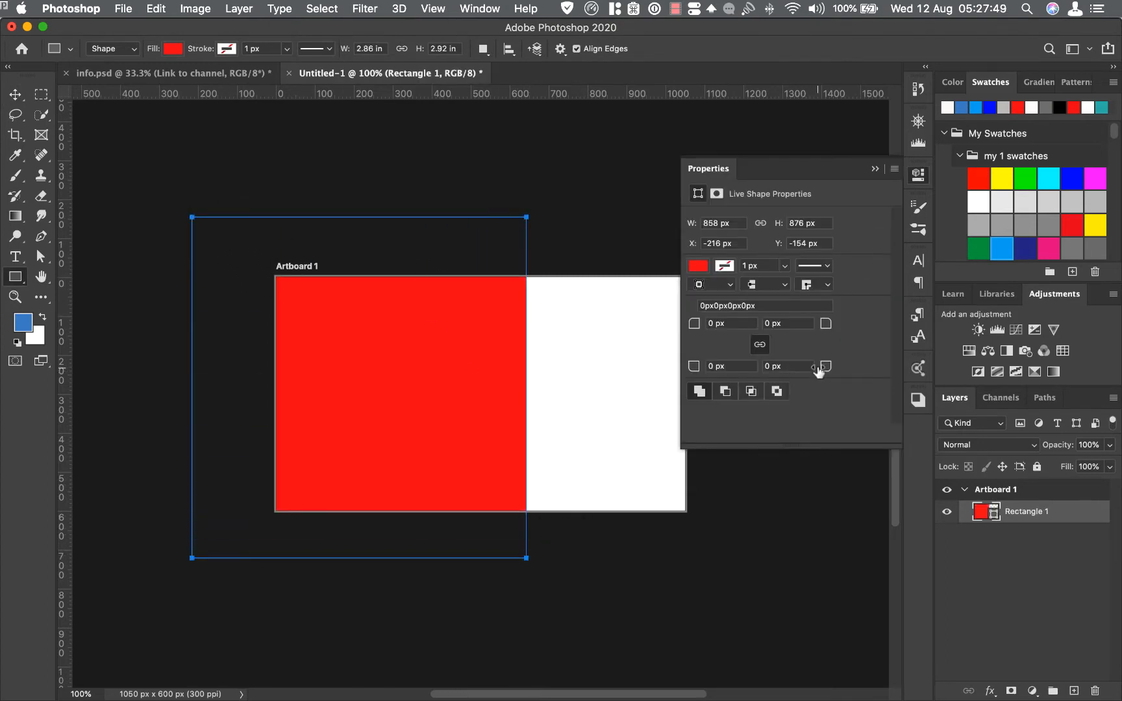
left_click_drag(817, 369, 887, 376)
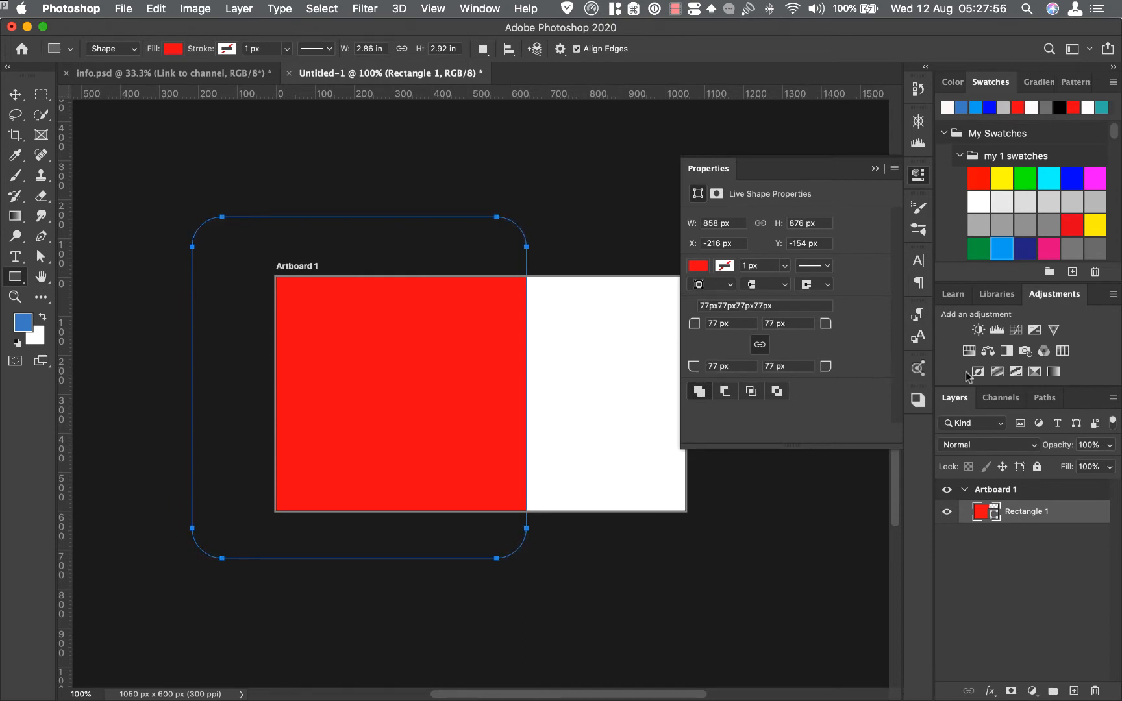
Step: Rotate the rounded rectangle to about -46° with its corner pointing right across the artboard, and fill it with light blue
left_click(20, 95)
left_click_drag(538, 206, 354, 147)
mouse_move(421, 383)
left_mouse_down()
mouse_move(355, 381)
mouse_move(413, 395)
left_mouse_up()
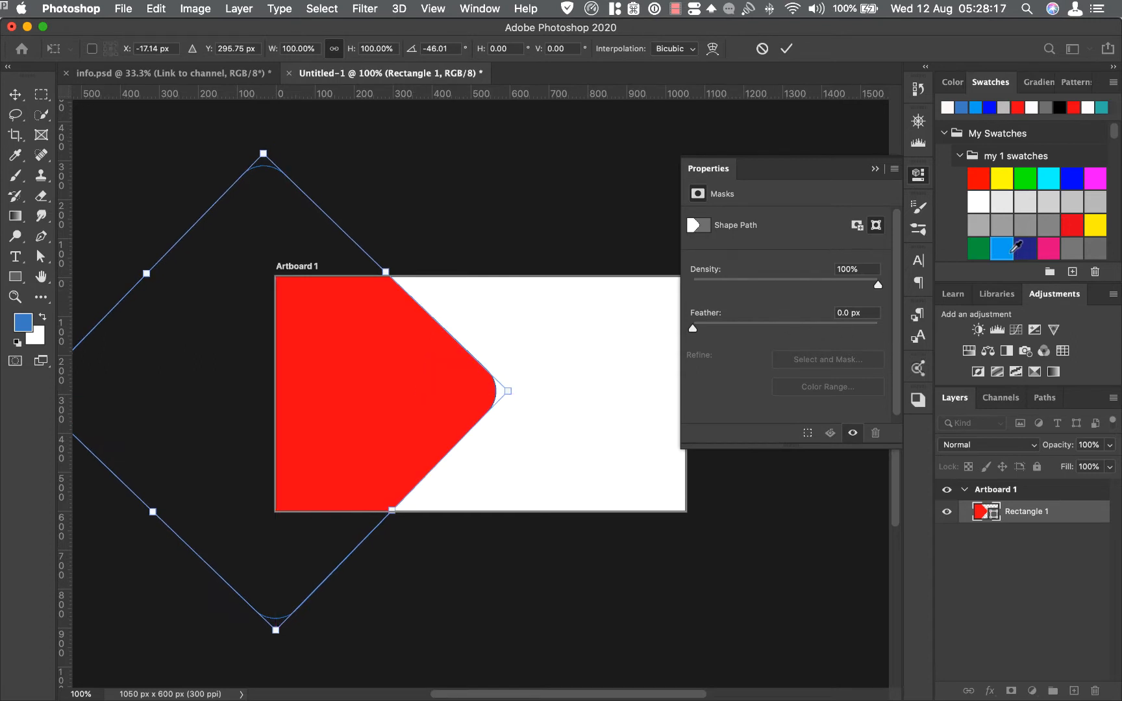
left_click(786, 48)
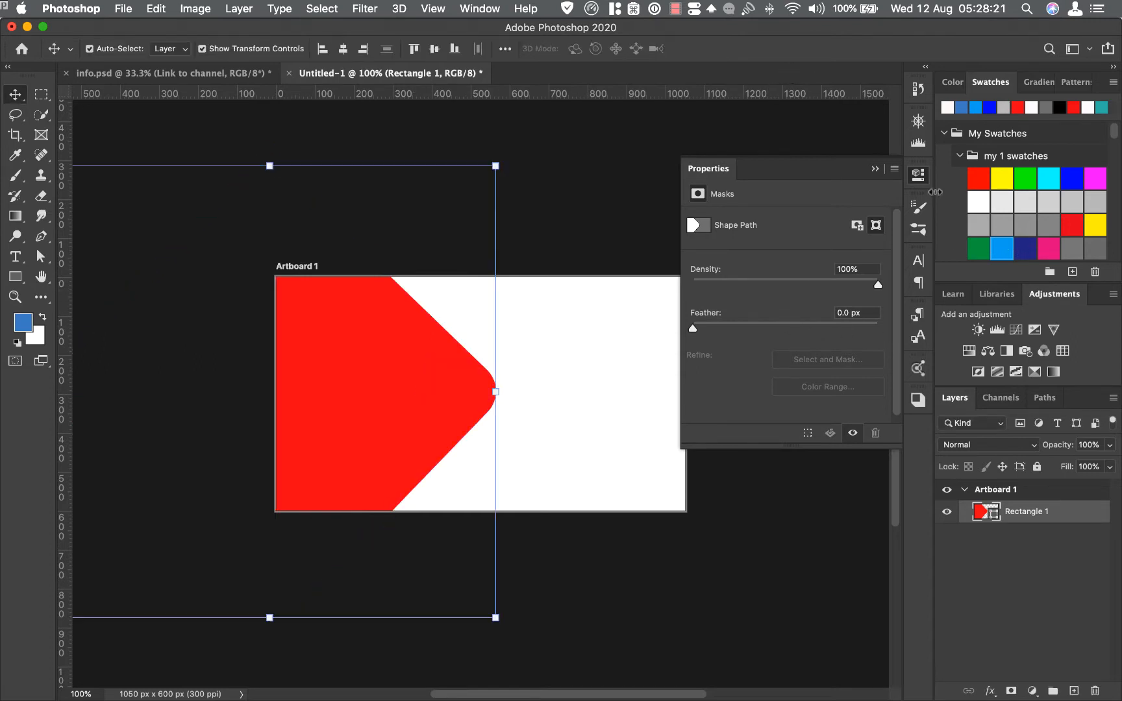
left_click(1010, 245)
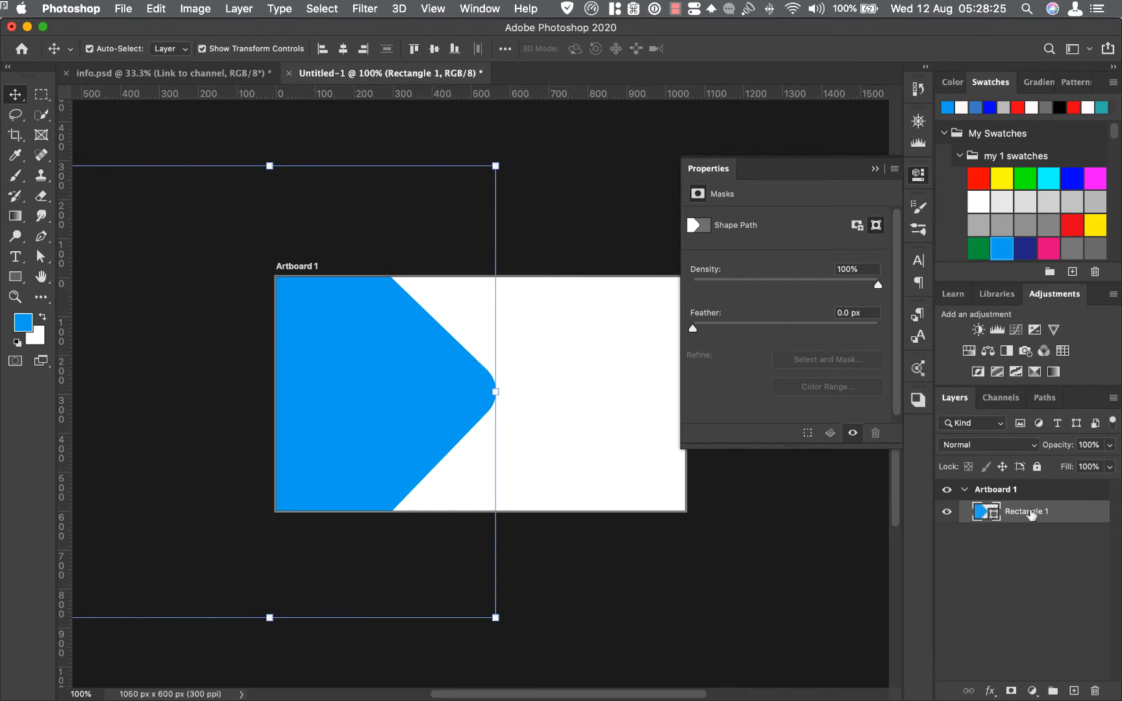
Step: Duplicate the blue shape, fill the copy with white and shift it slightly left to expose a blue stripe
left_click_drag(1031, 515, 1074, 690)
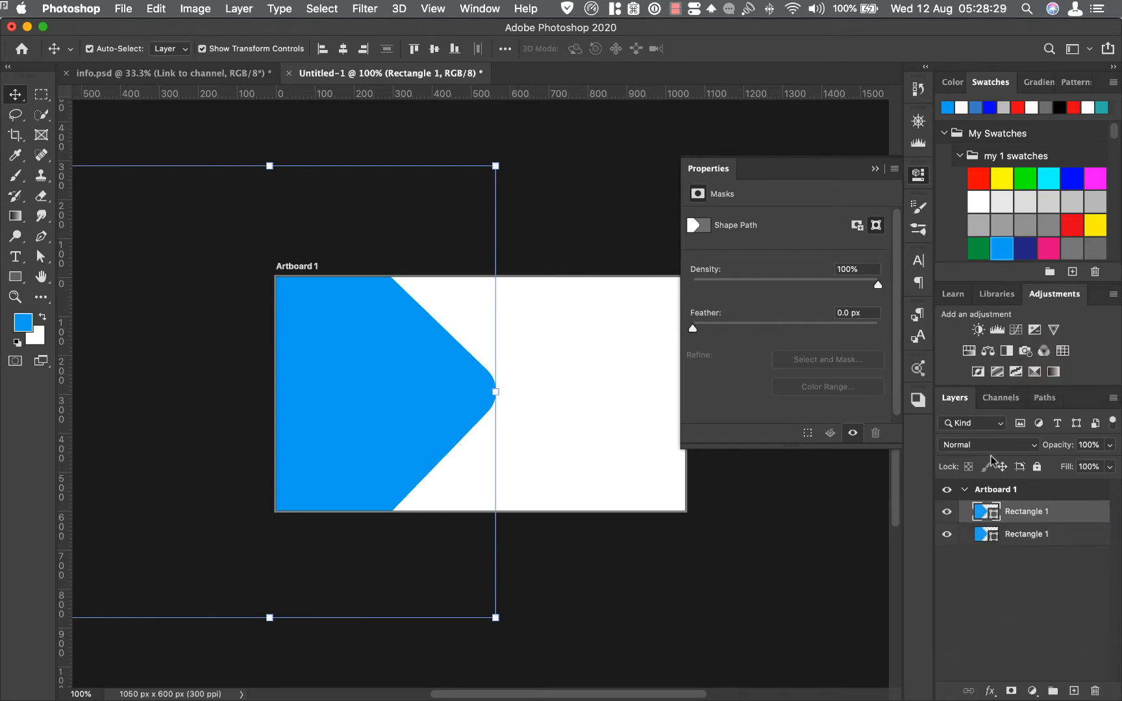
left_click(978, 201)
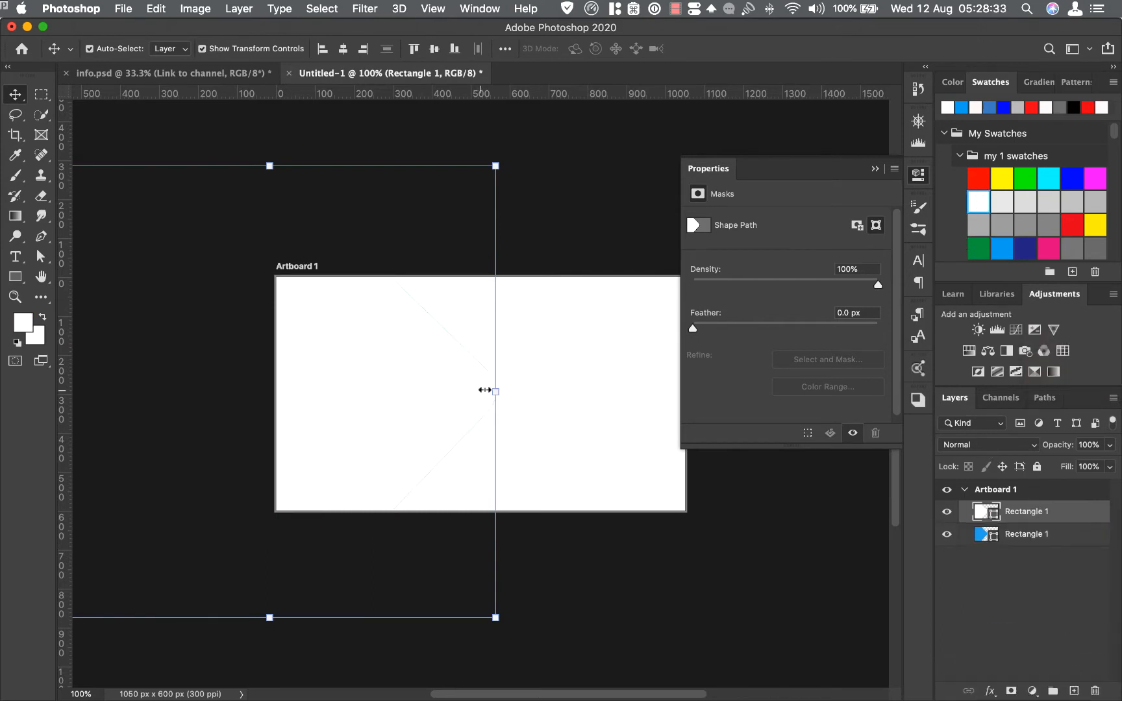
left_click_drag(464, 395, 441, 401)
Step: Duplicate the white shape, fill the copy with light blue and shift it slightly left to leave a white stripe
left_click_drag(1030, 516, 1074, 691)
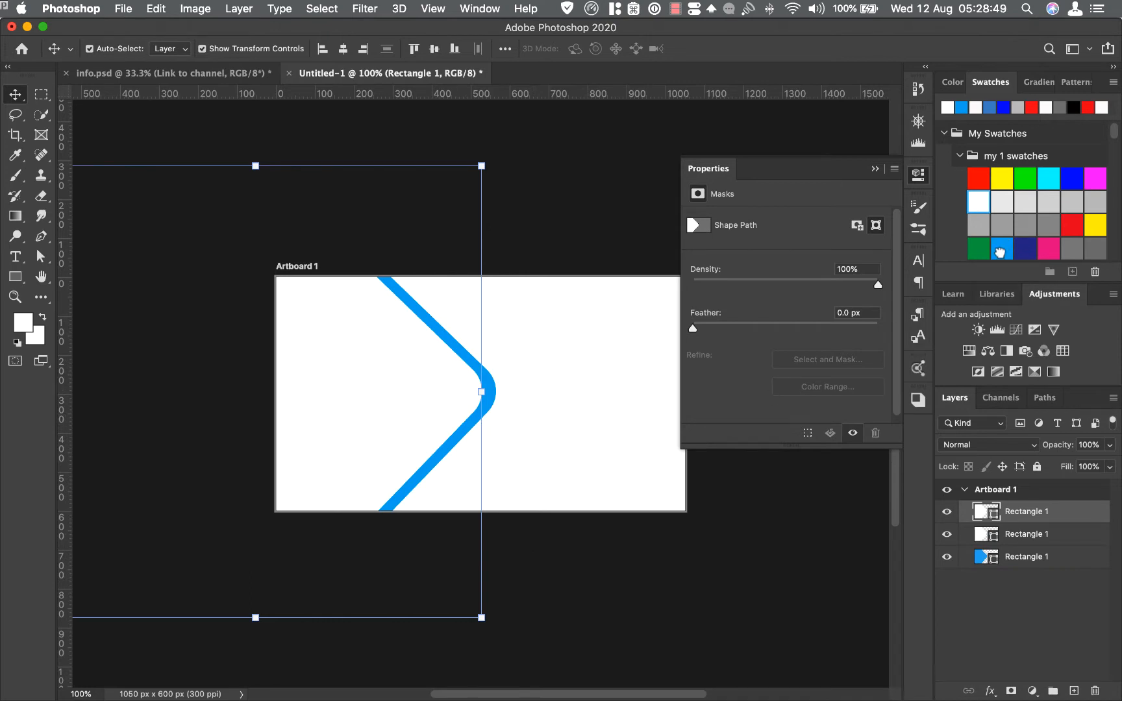
left_click(1004, 249)
left_click_drag(416, 407, 403, 408)
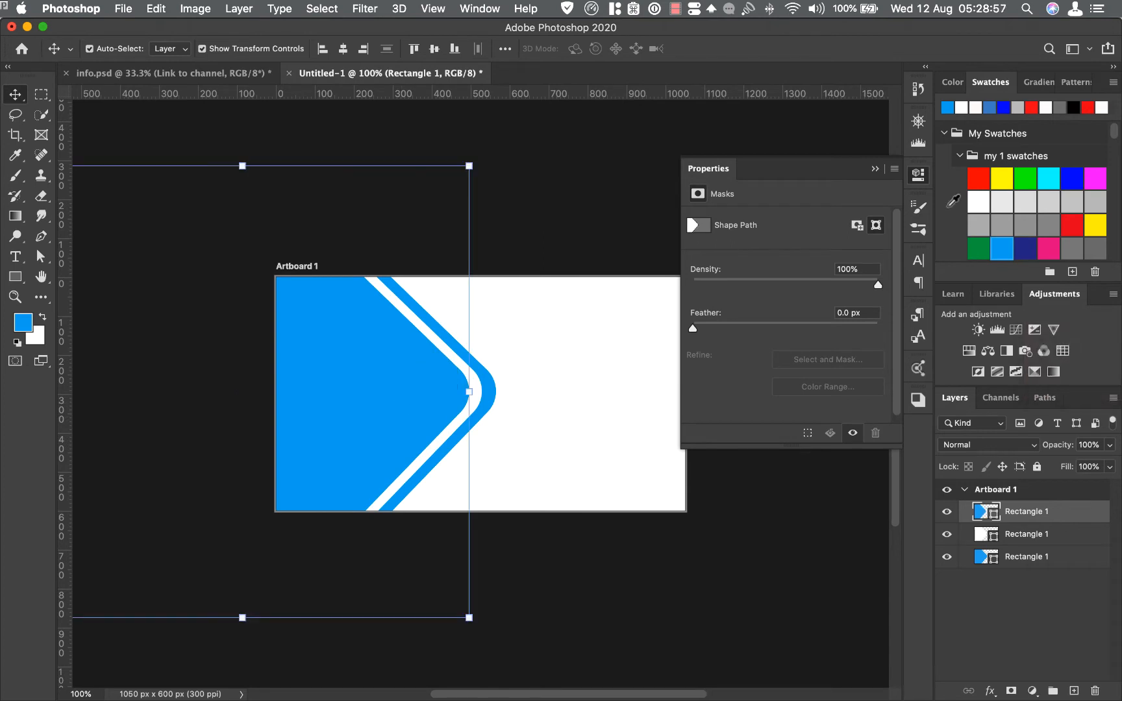
left_click(874, 169)
left_click(615, 242)
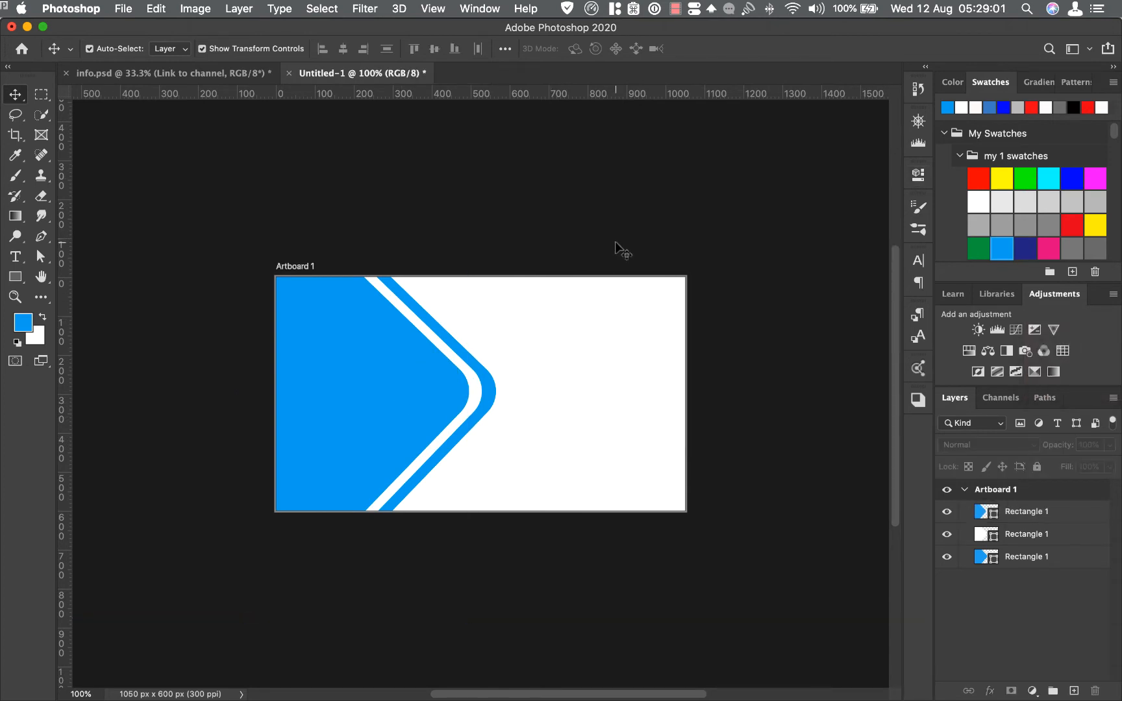
Step: Add a drop shadow to the bottommost blue shape with its distance set to 6 px
left_click(492, 392)
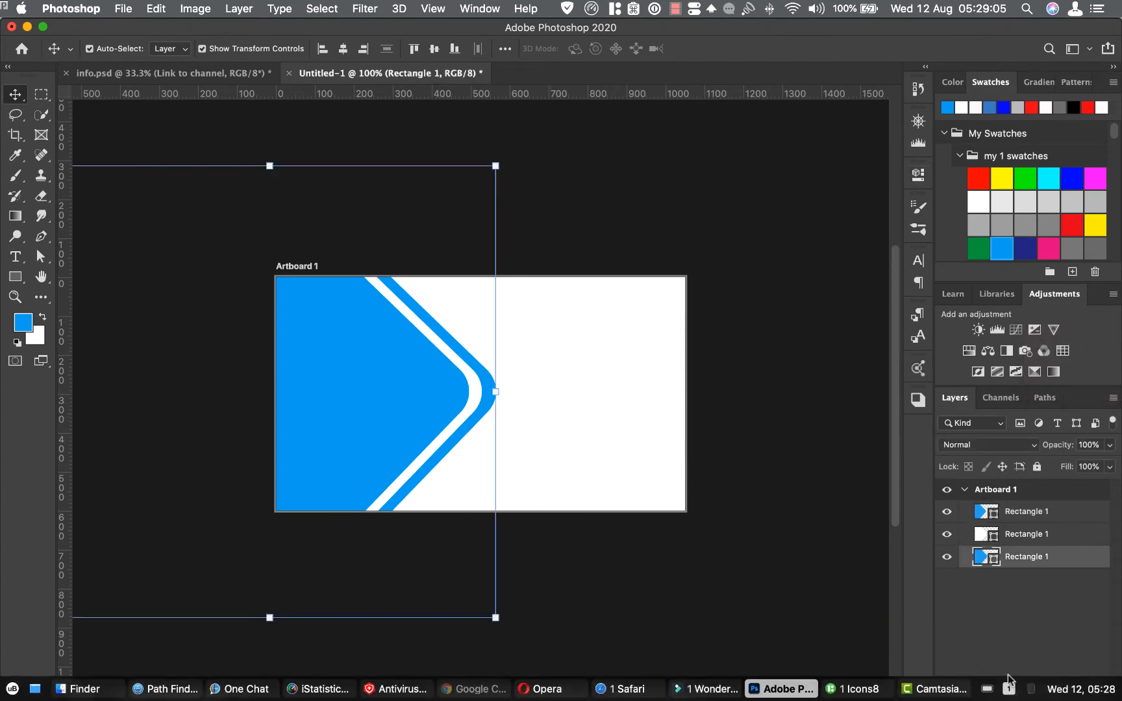
left_click(991, 691)
left_click(1009, 661)
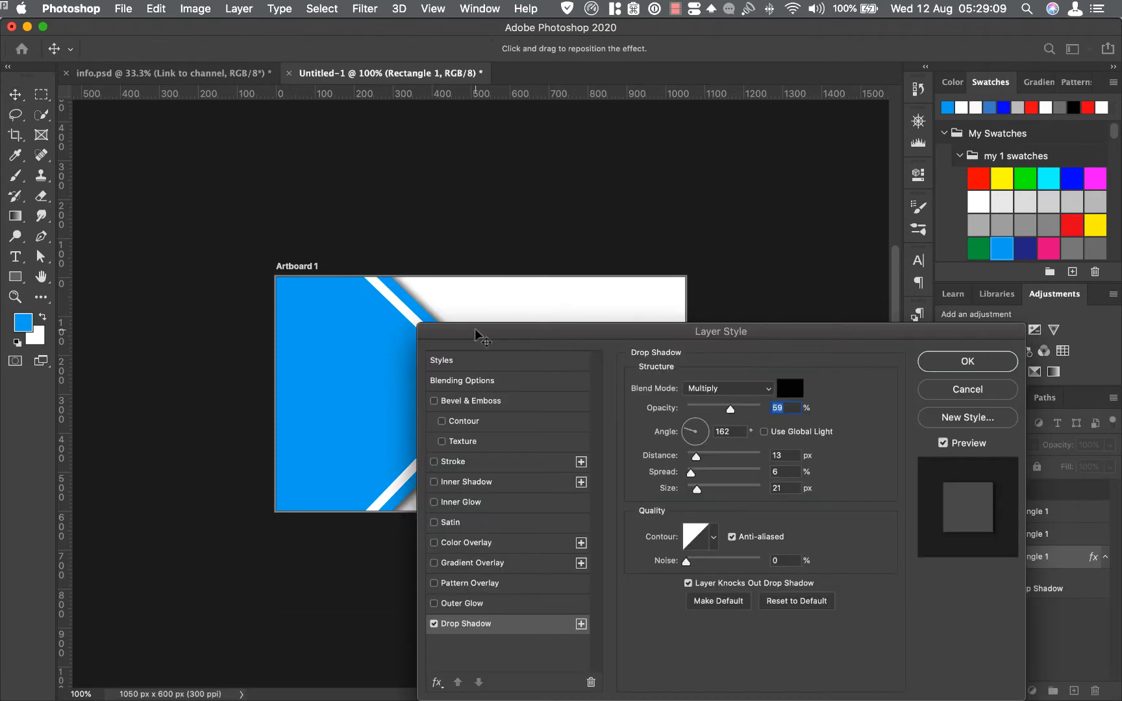
left_click_drag(476, 333, 665, 373)
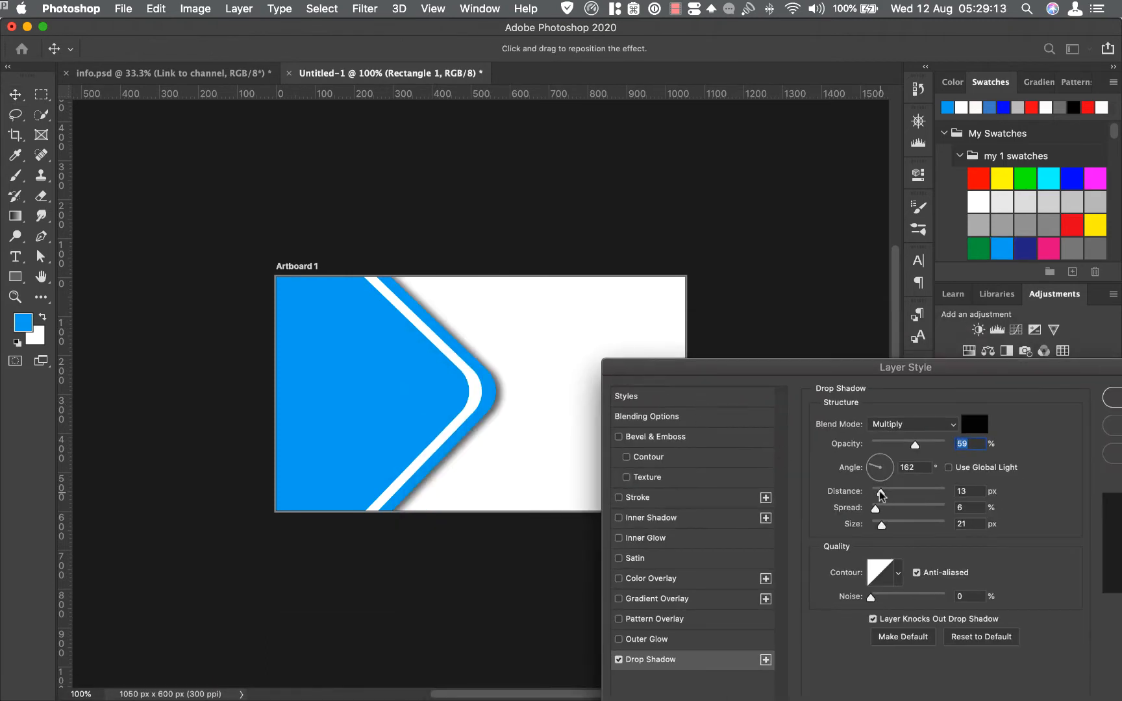
left_click_drag(881, 491, 874, 491)
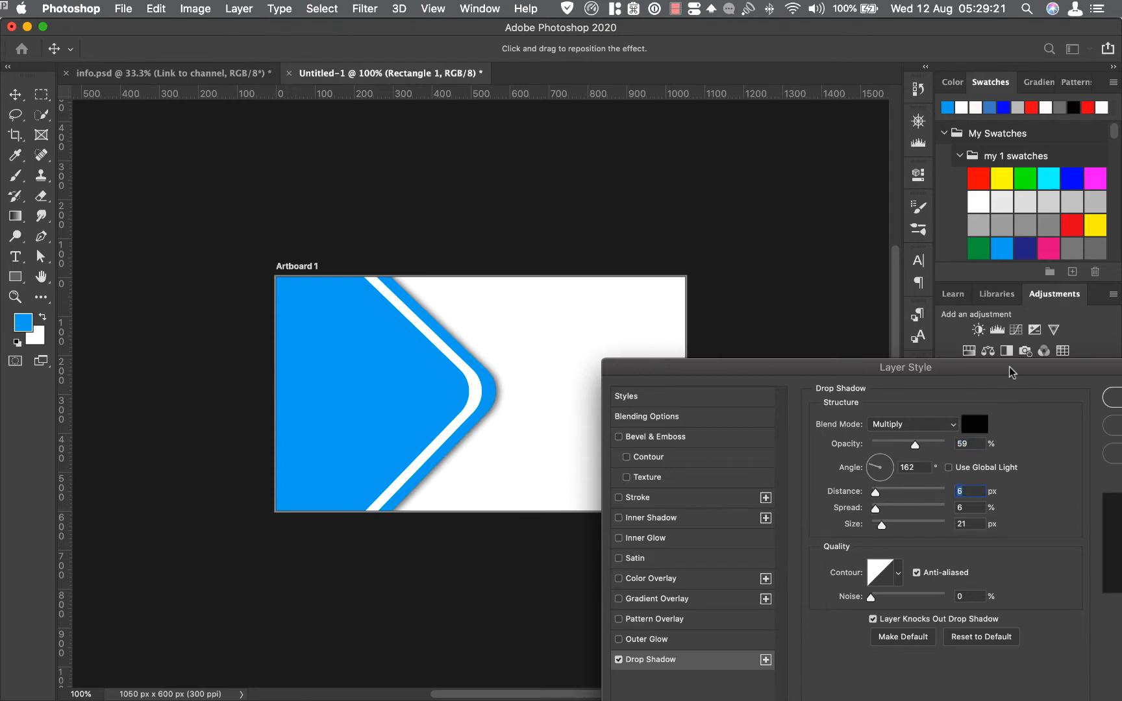
left_click_drag(1010, 368, 916, 361)
left_click(1062, 394)
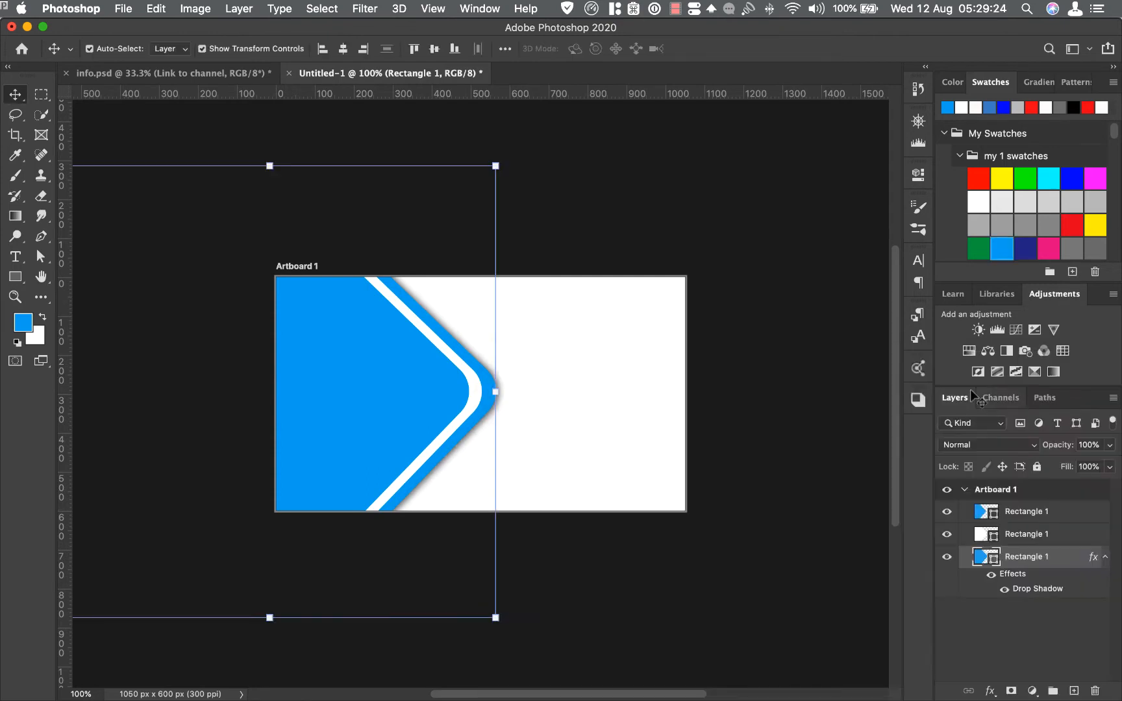
Step: Add a drop shadow to the white stripe shape with 5% spread and 9 px size
left_click(478, 389)
left_click(990, 690)
left_click(1007, 661)
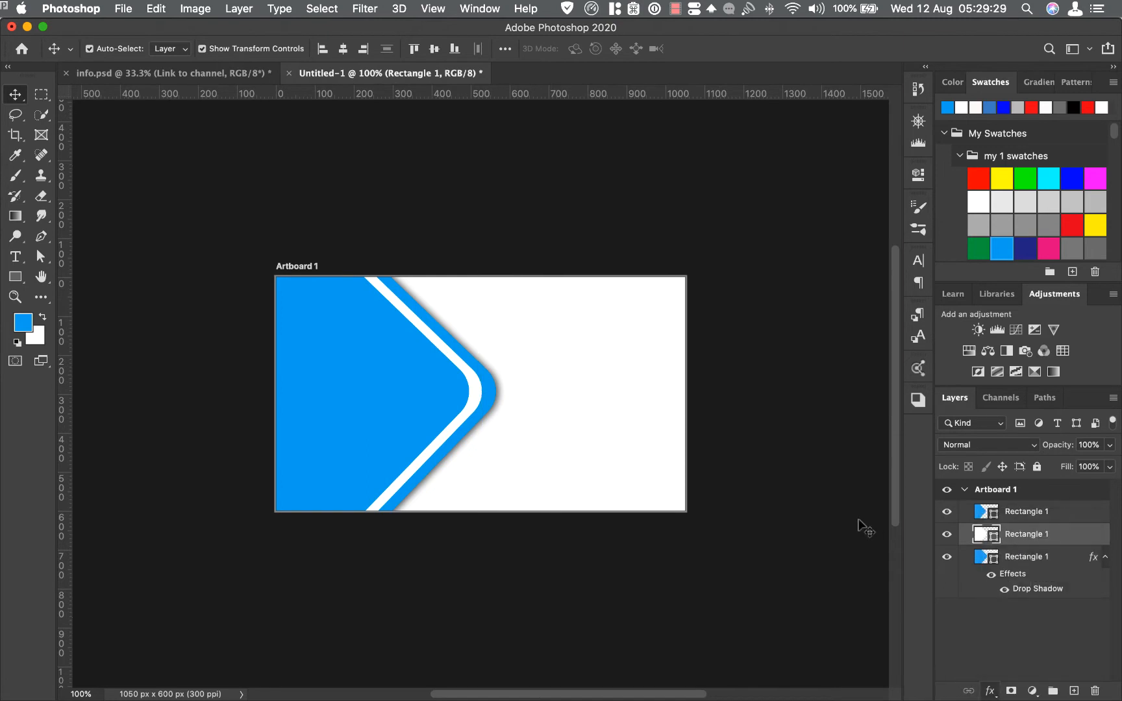
left_click_drag(777, 482, 778, 472)
left_click_drag(781, 486, 779, 492)
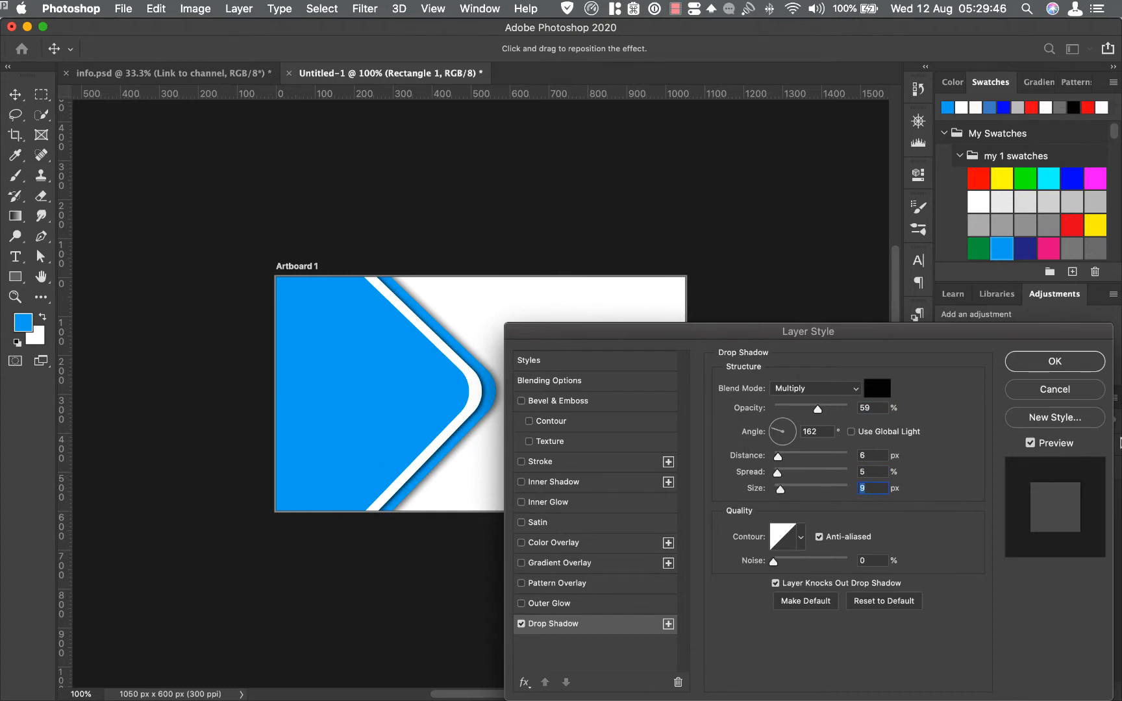
left_click(1018, 360)
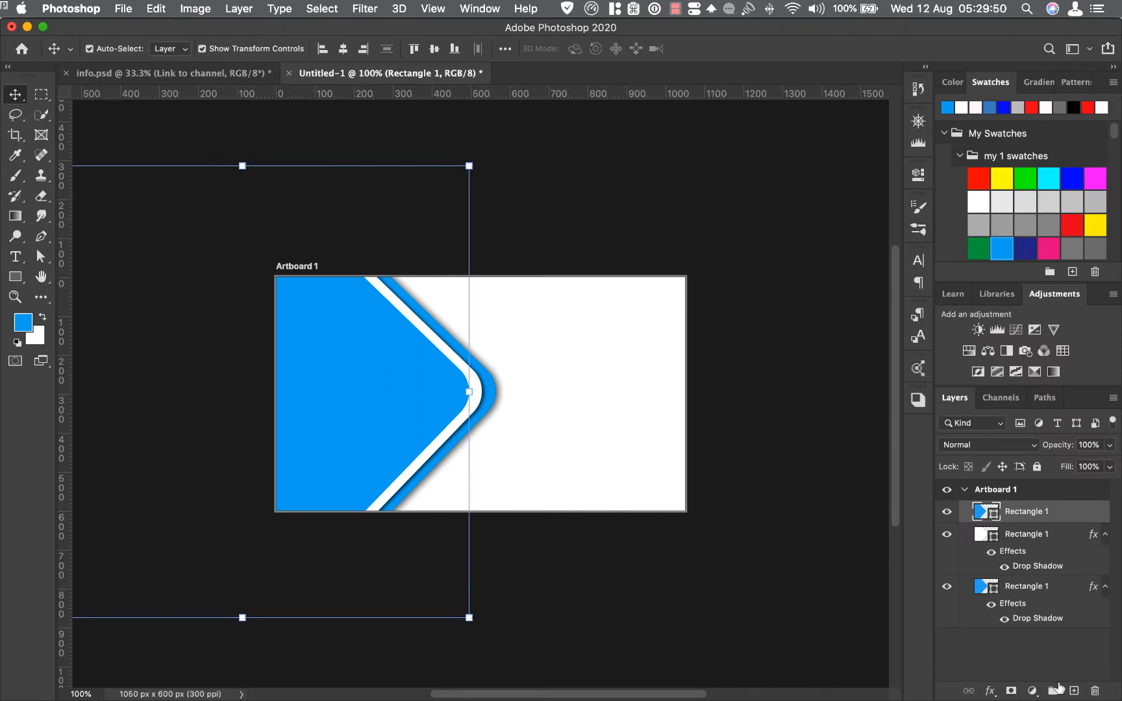
Step: Add a drop shadow to the topmost blue shape with 5% spread and 9 px size, nudging the shadow on the canvas
left_click(990, 691)
left_click(1030, 660)
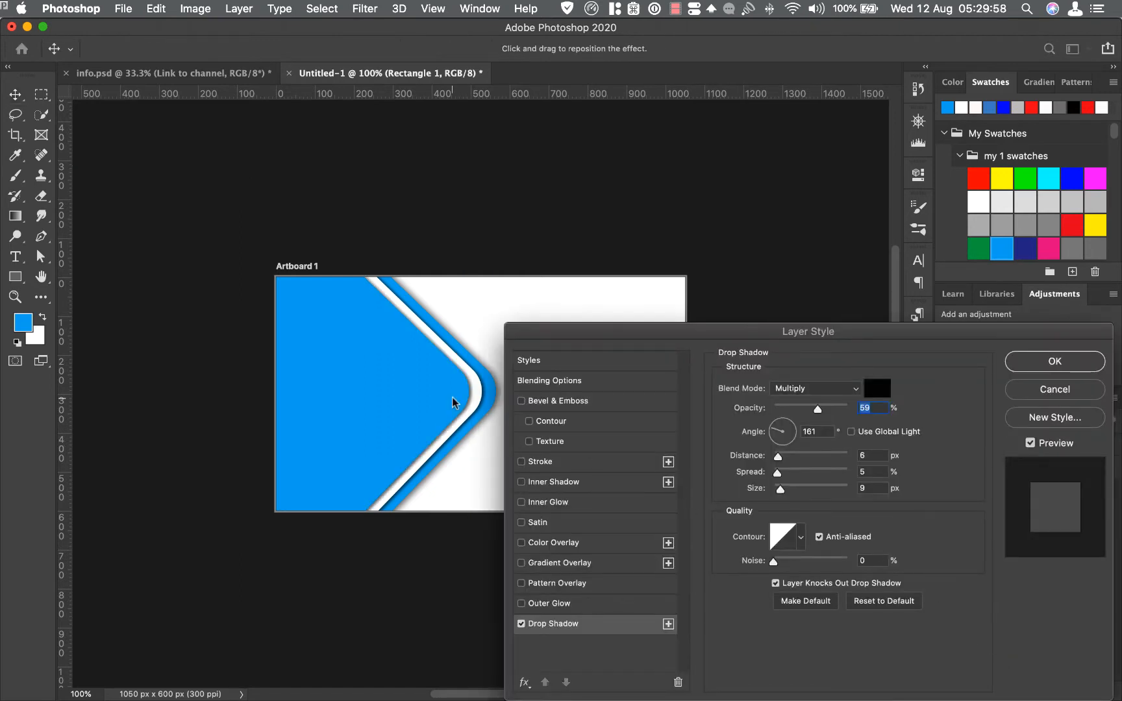
left_click_drag(453, 402, 452, 402)
left_click(1061, 361)
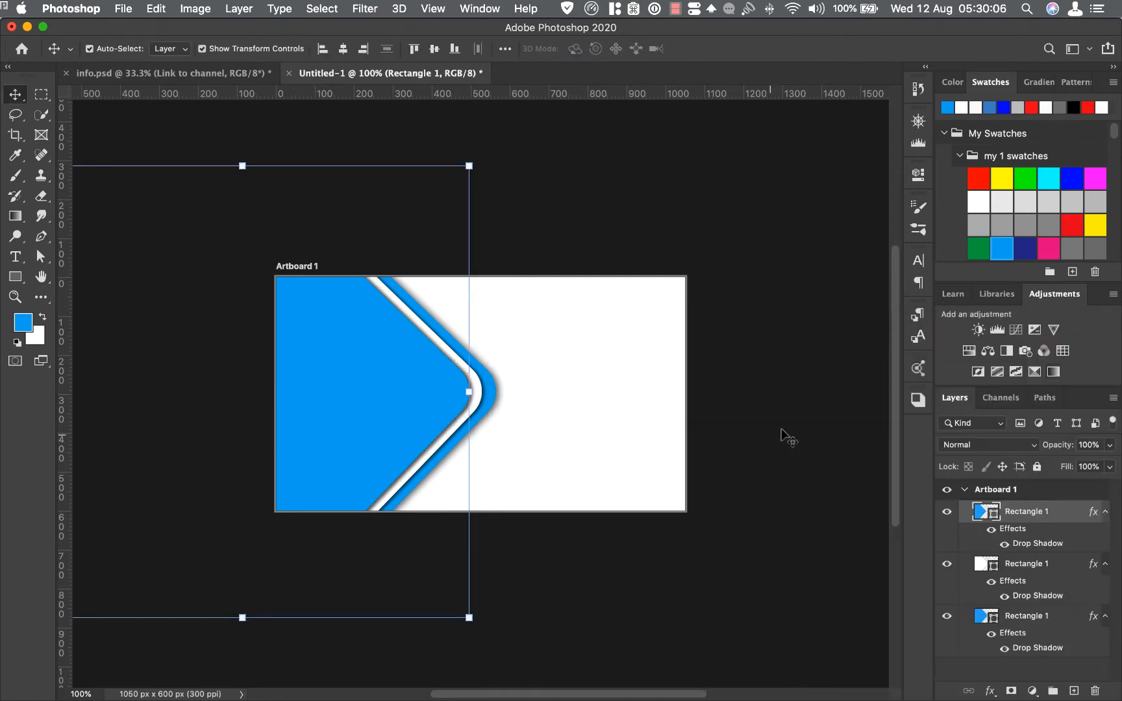
Step: Draw a rectangle about 86 by 111 px at the artboard's upper right edge and fill it with light blue
left_click(15, 276)
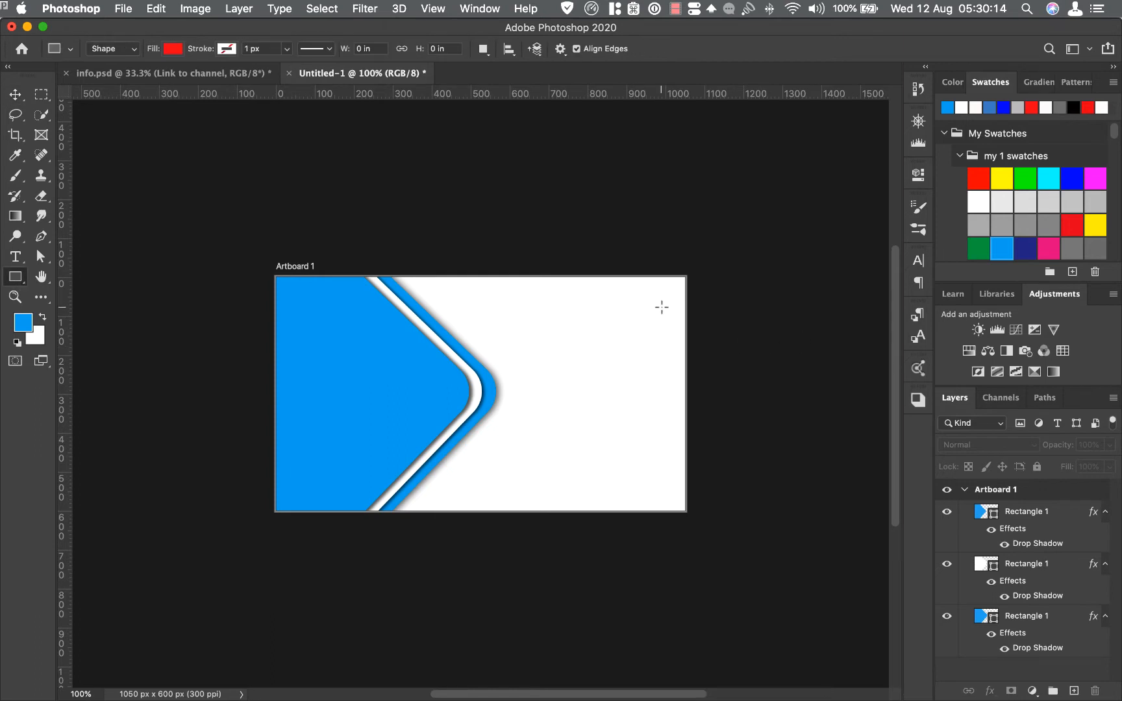
left_click_drag(657, 304, 690, 346)
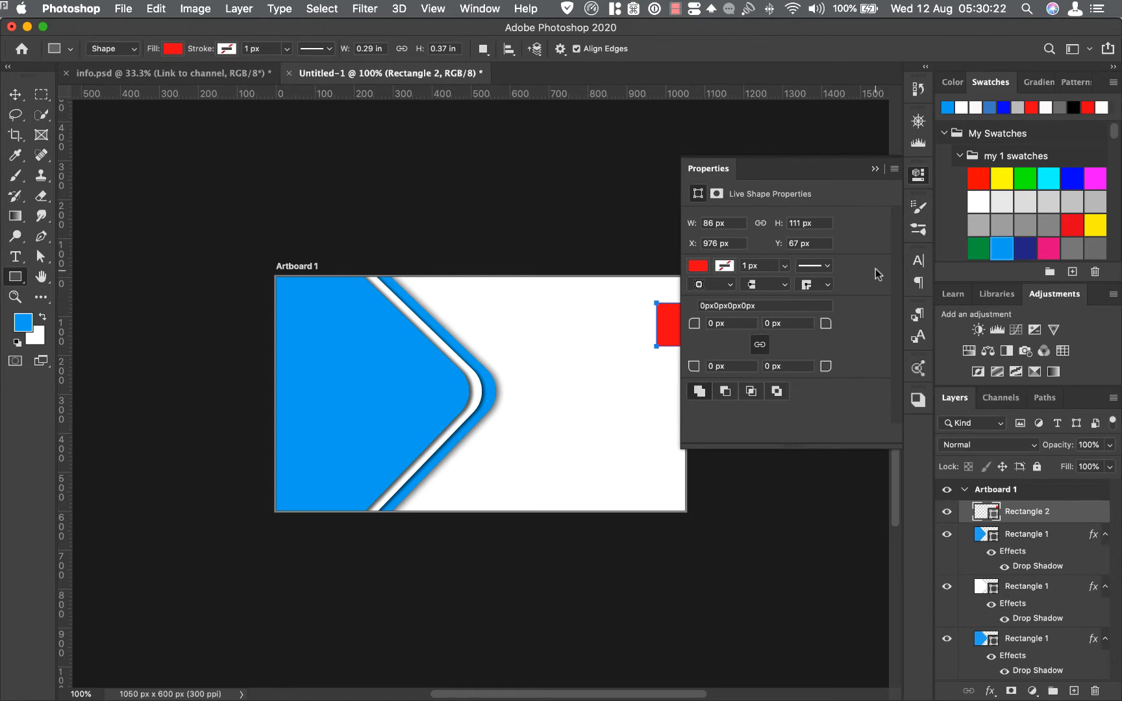
left_click(1002, 248)
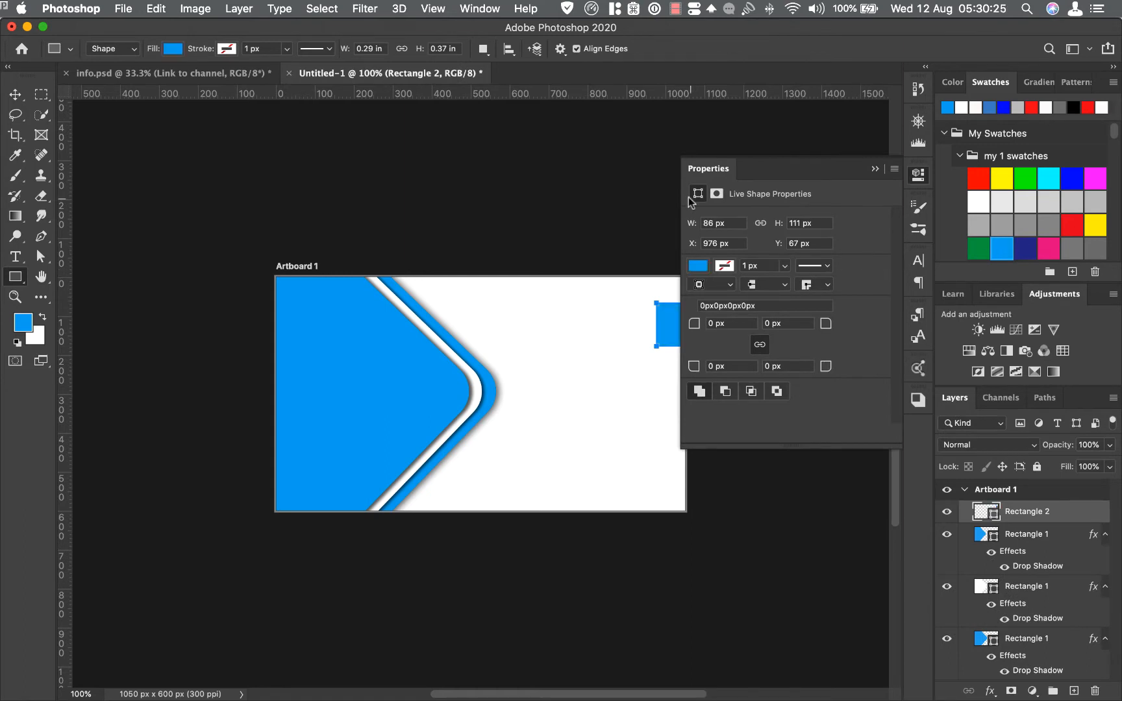
left_click(876, 170)
Step: Duplicate the small blue rectangle to its left and stretch the copy to about 435% width as a horizontal bar
left_click(15, 94)
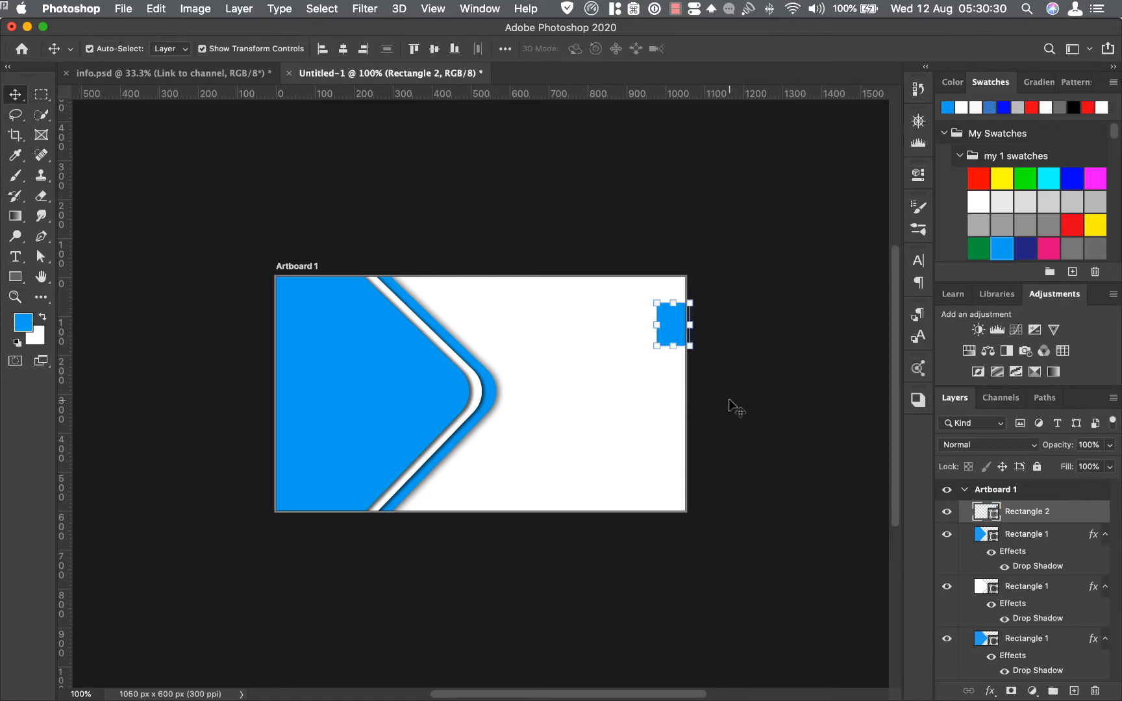
left_click_drag(666, 328, 500, 313)
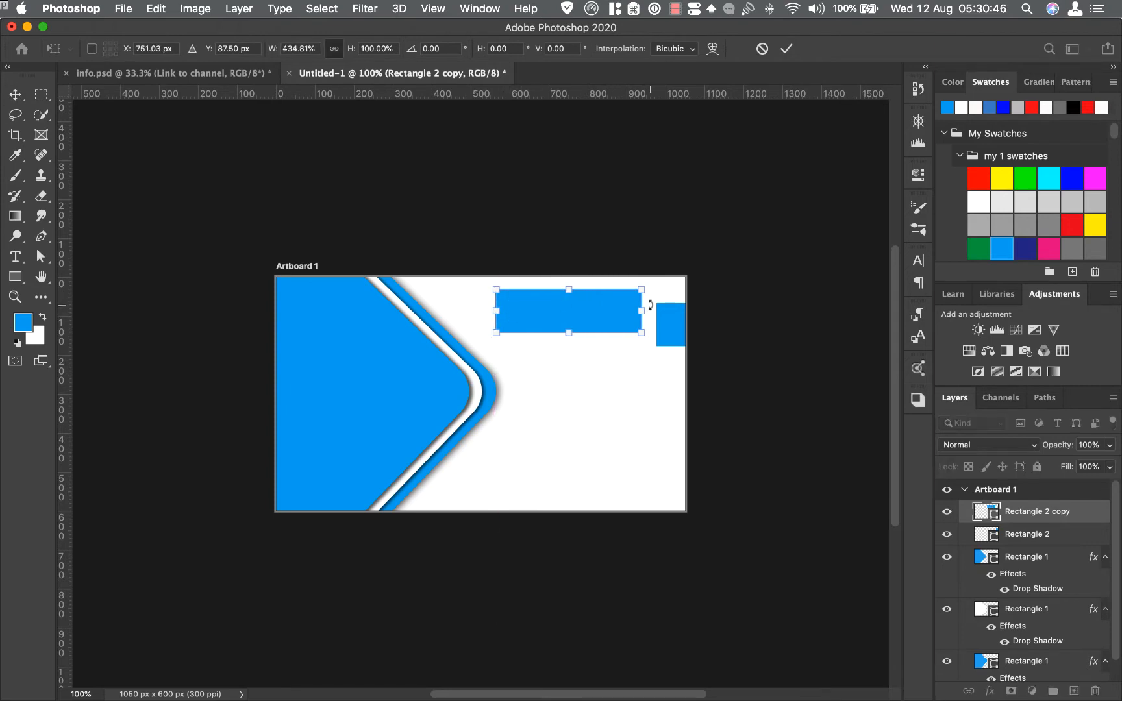
left_click(786, 48)
Step: Place another copy of the small blue rectangle below and left of the original, and reposition the wide bar horizontally
left_click(666, 330)
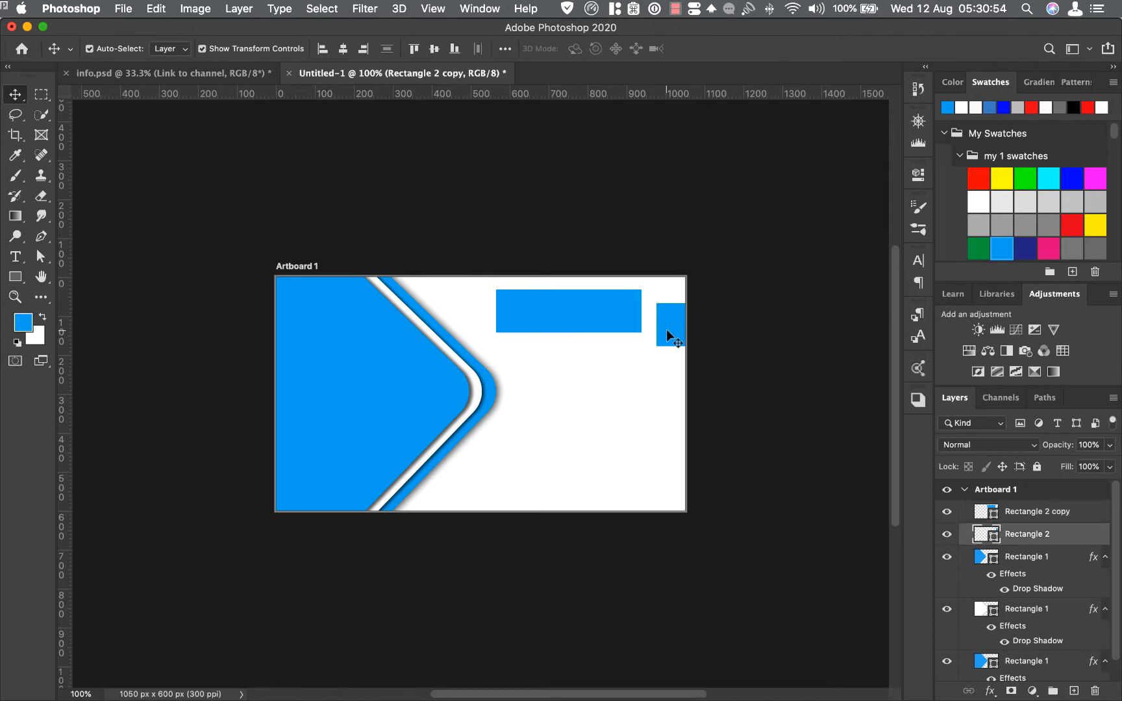
left_click_drag(667, 330, 638, 400)
left_click(644, 376)
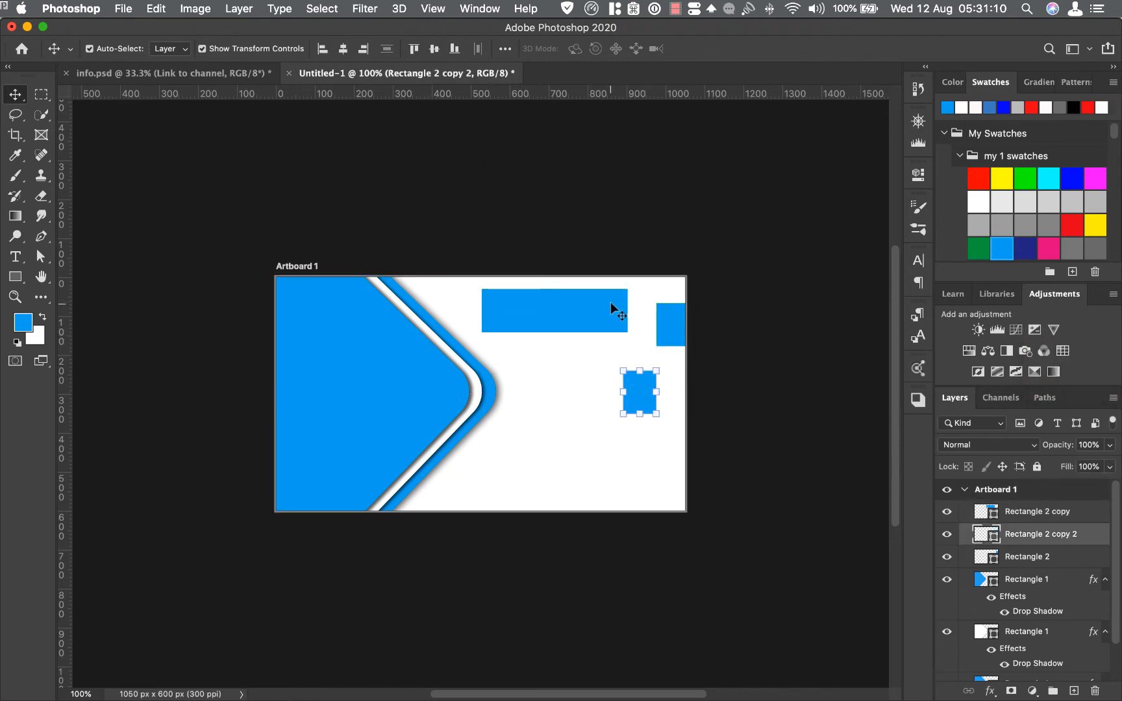
left_click_drag(611, 302, 620, 306)
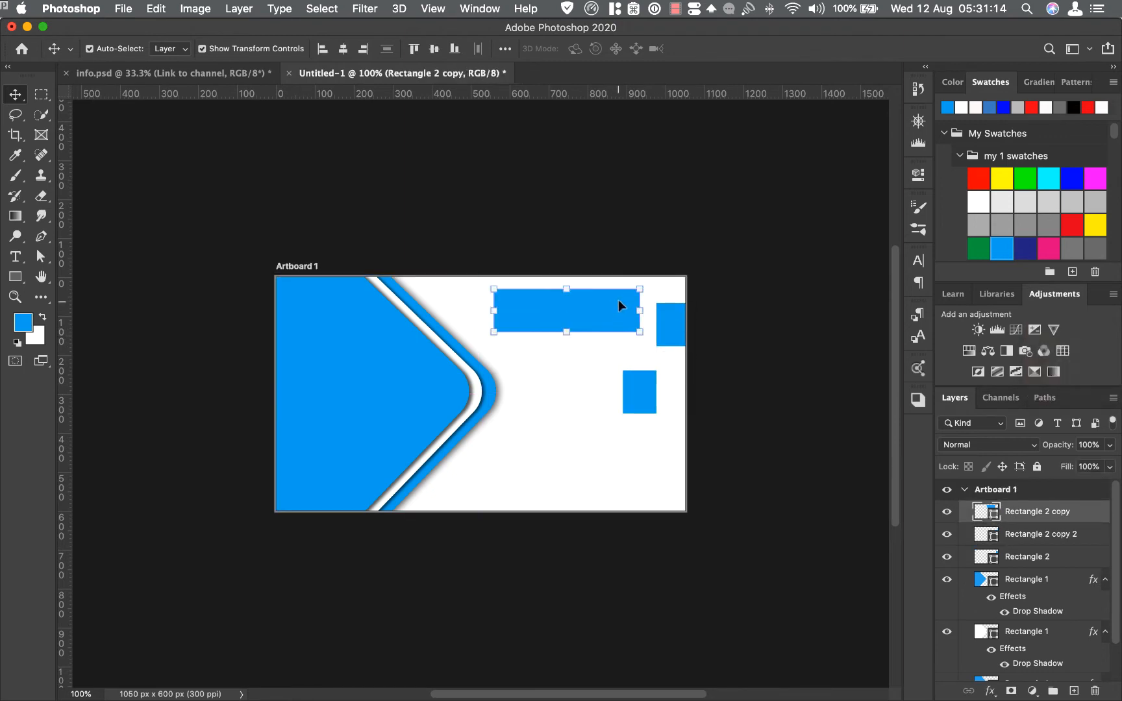
Step: Move the spare small rectangle between the bar and the edge rectangle, and distort it into a slanted fold joining both
left_click_drag(639, 400, 640, 341)
left_click(158, 12)
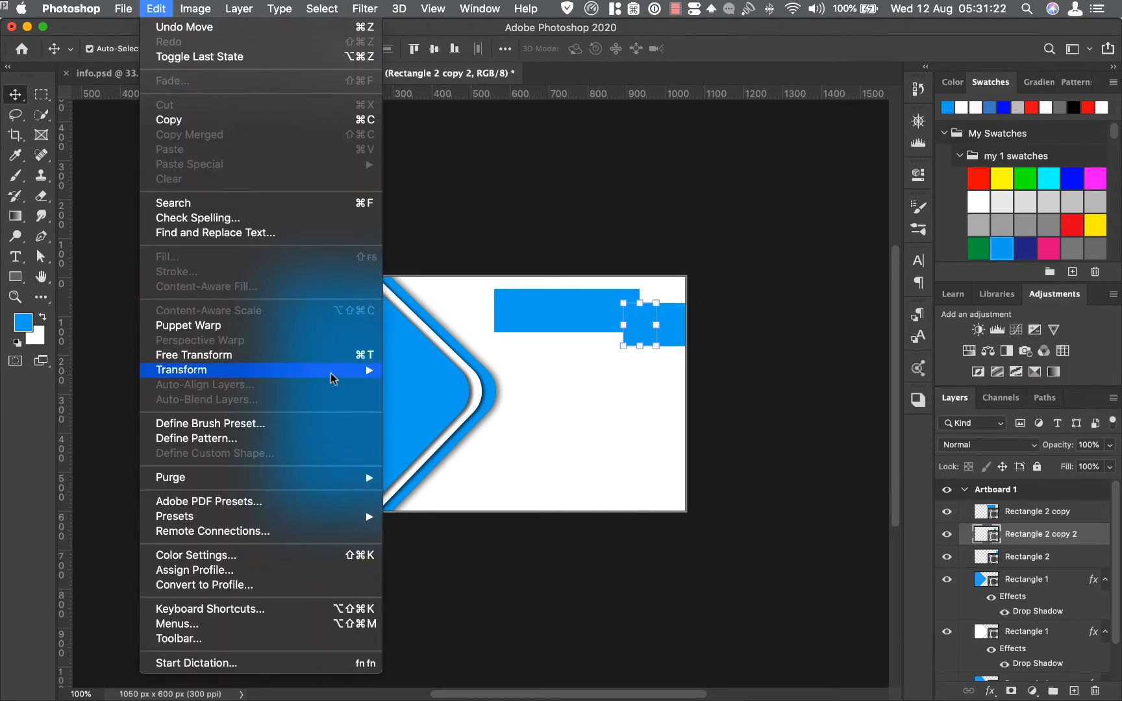
mouse_move(331, 372)
left_click(386, 434)
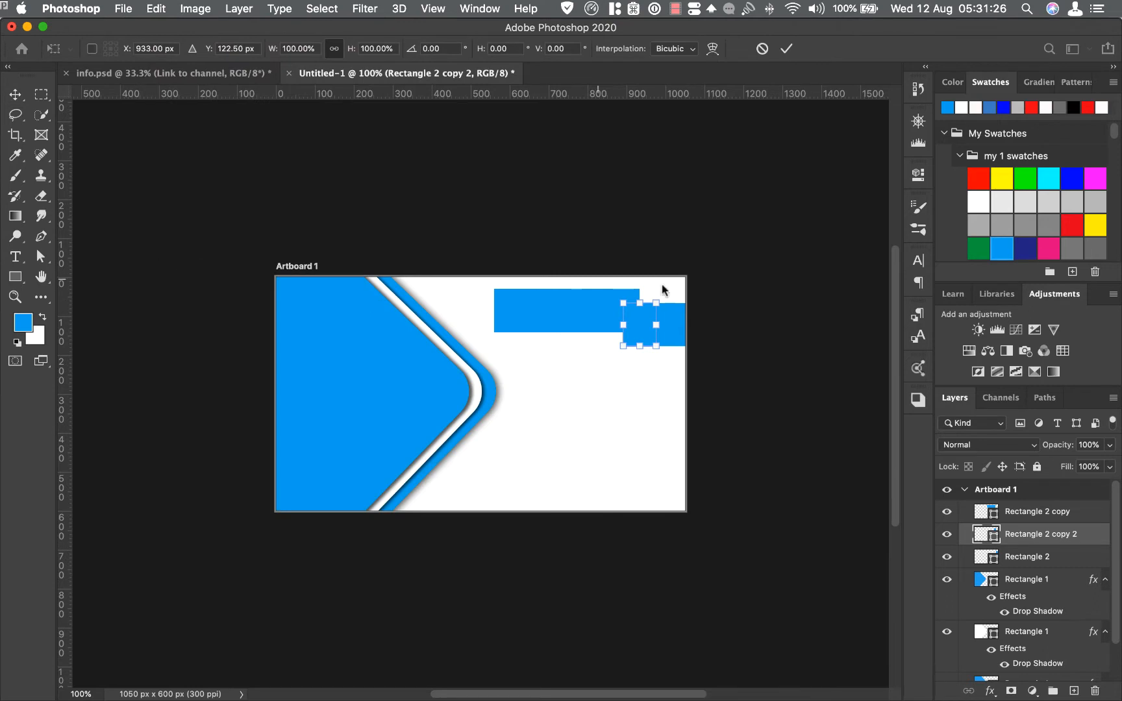
left_click_drag(623, 302, 639, 289)
mouse_move(622, 348)
left_mouse_down()
mouse_move(649, 315)
mouse_move(639, 335)
left_mouse_up()
key("super+plus")
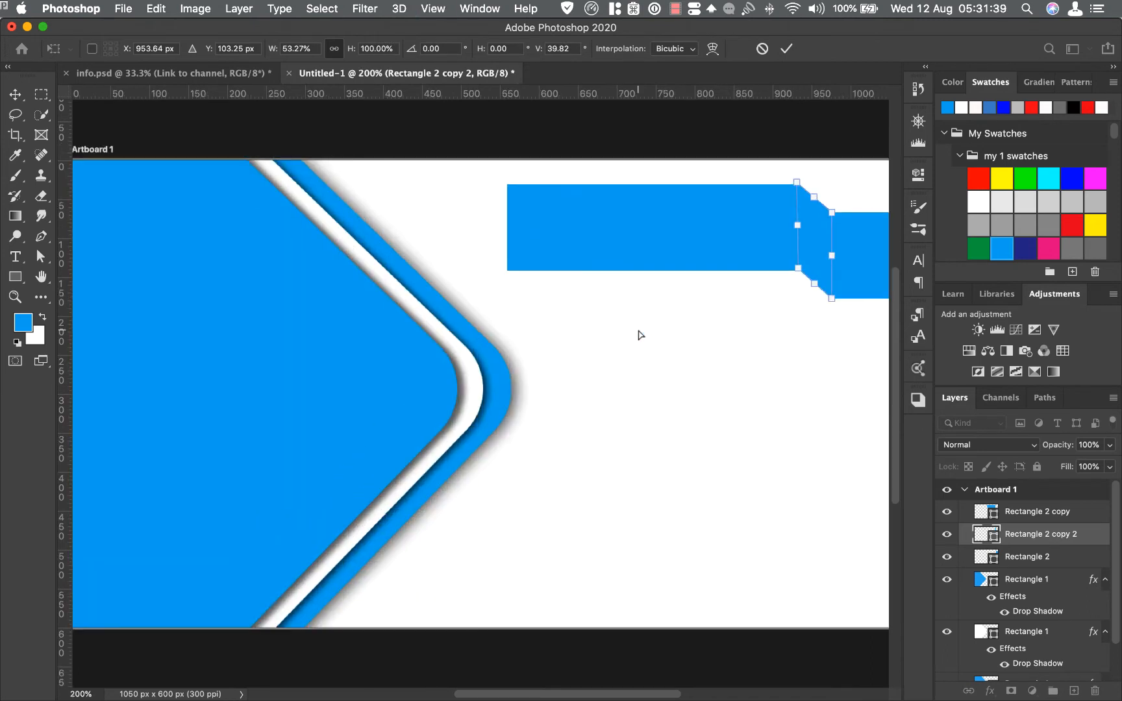
left_click_drag(797, 183, 799, 187)
left_click_drag(798, 268, 794, 280)
left_click(785, 48)
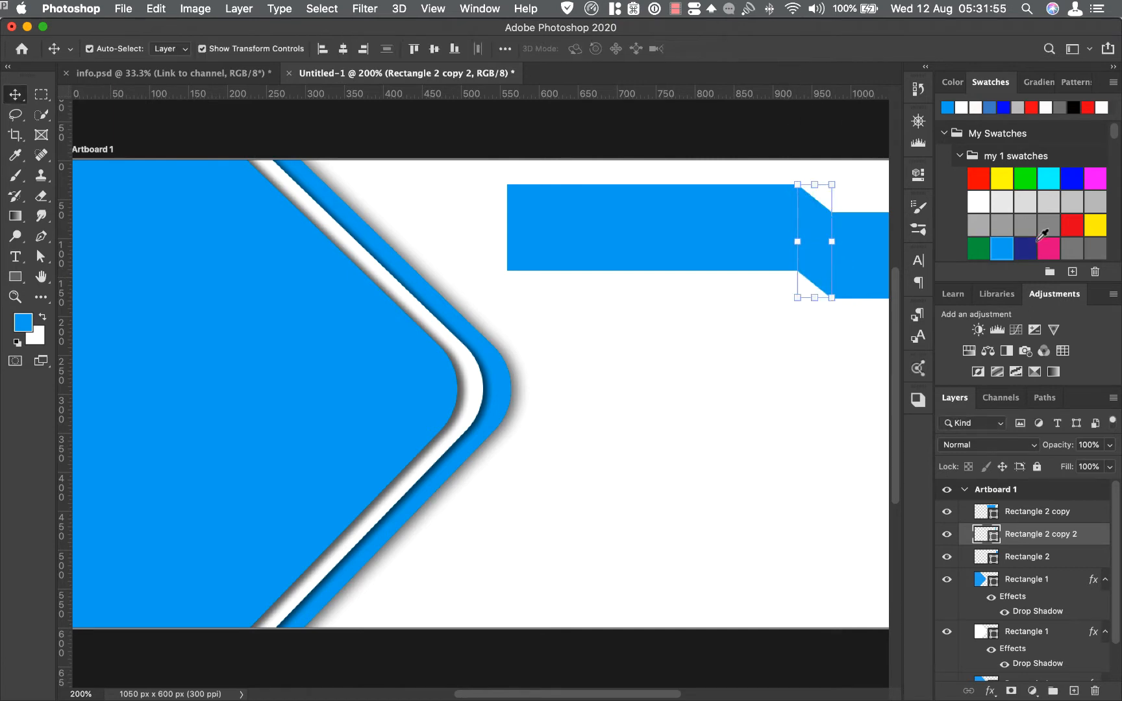
Step: Fill the slanted fold piece with the darker blue and deselect it
left_click(988, 108)
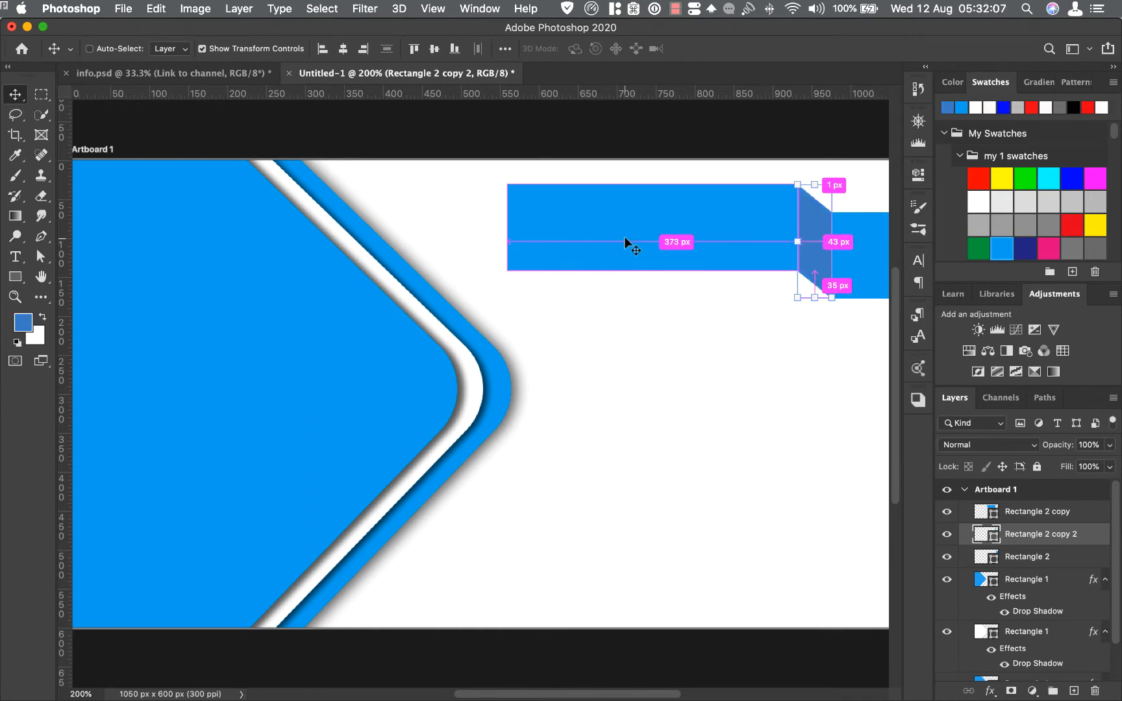
key("super+0")
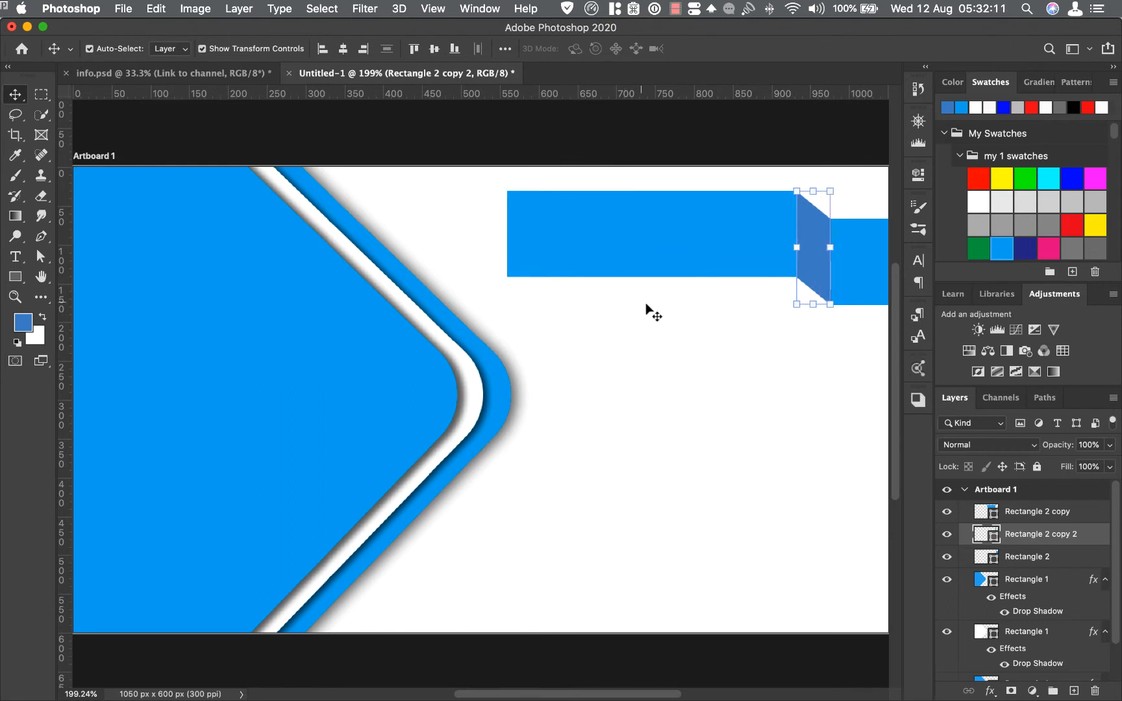
left_click(602, 149)
key("super+1")
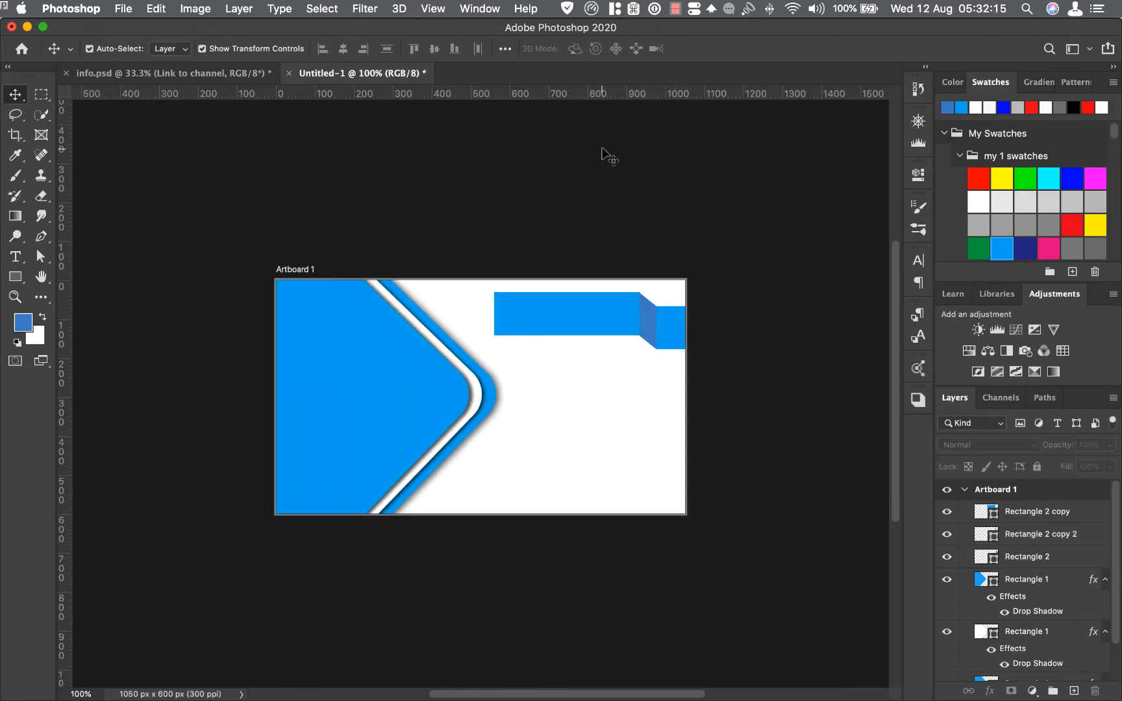
Step: Group the wide bar, the slanted fold and the small edge rectangle into one layer group
left_click(599, 314)
left_click(645, 323, "shift")
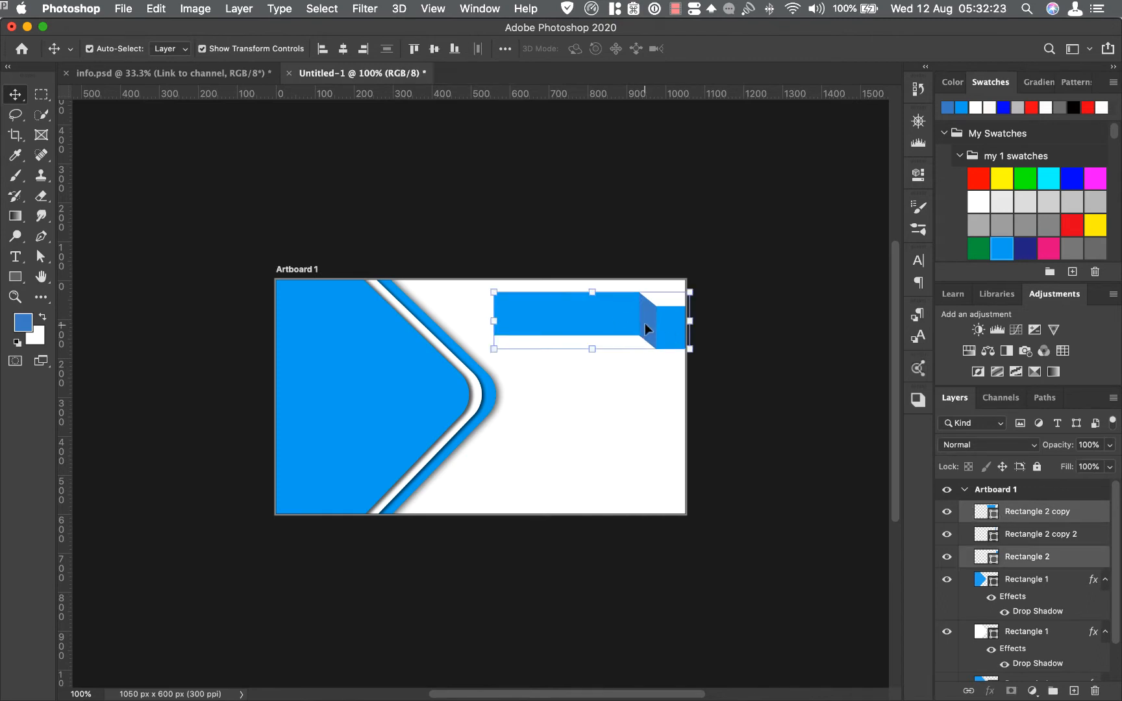
left_click(646, 326, "shift")
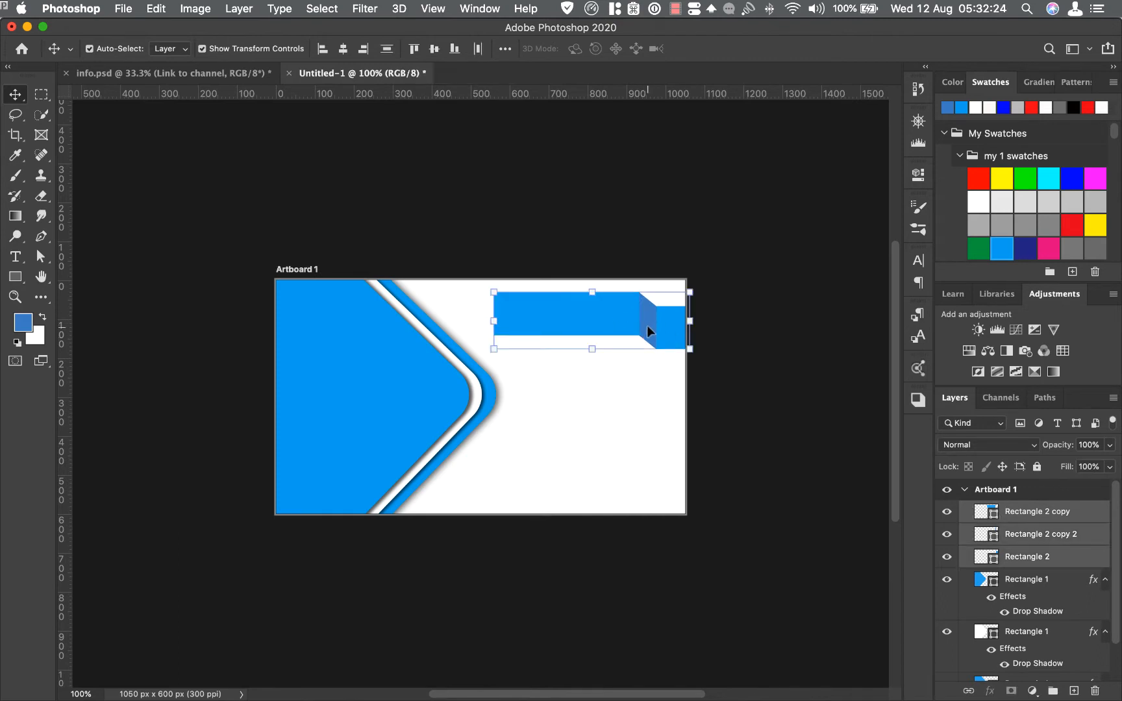
left_click(1053, 691)
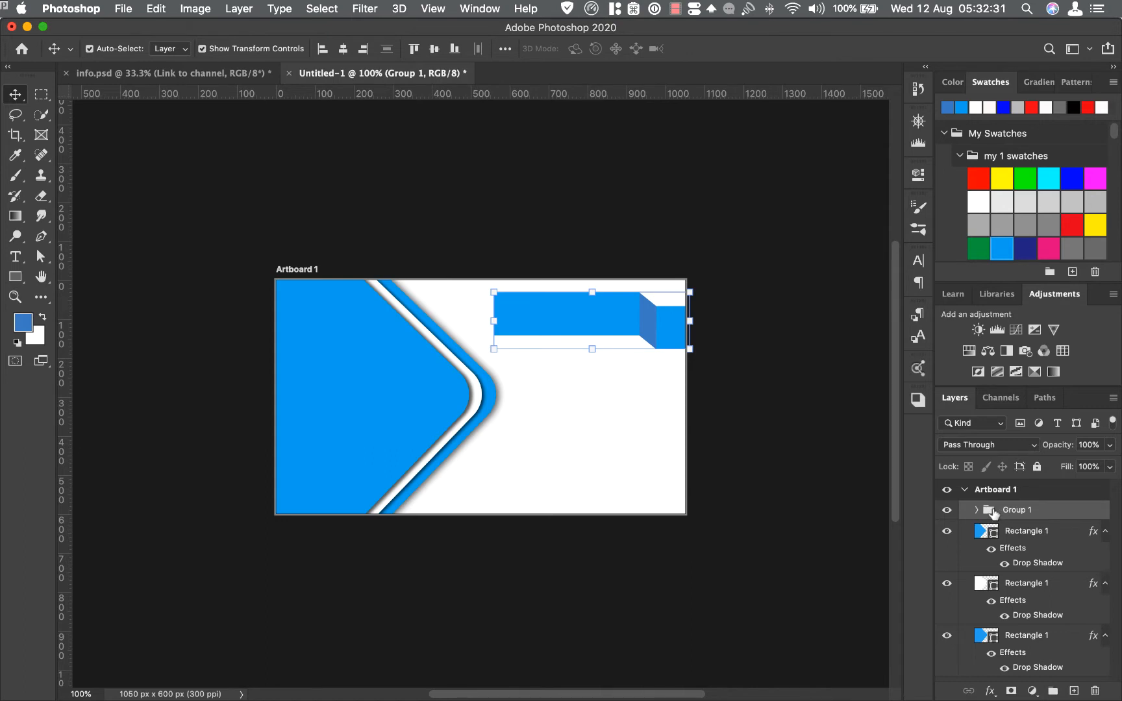
Step: Duplicate the folded banner group and move the copy down 130 px as the second banner
left_click_drag(989, 513, 1074, 691)
key("shift+Down")
key("shift+Down")
key("shift+Down")
key("shift+Down")
key("shift+Down")
key("shift+Down")
key("shift+Down")
key("shift+Down")
key("shift+Down")
key("shift+Down")
key("shift+Down")
key("shift+Down")
key("shift+Down")
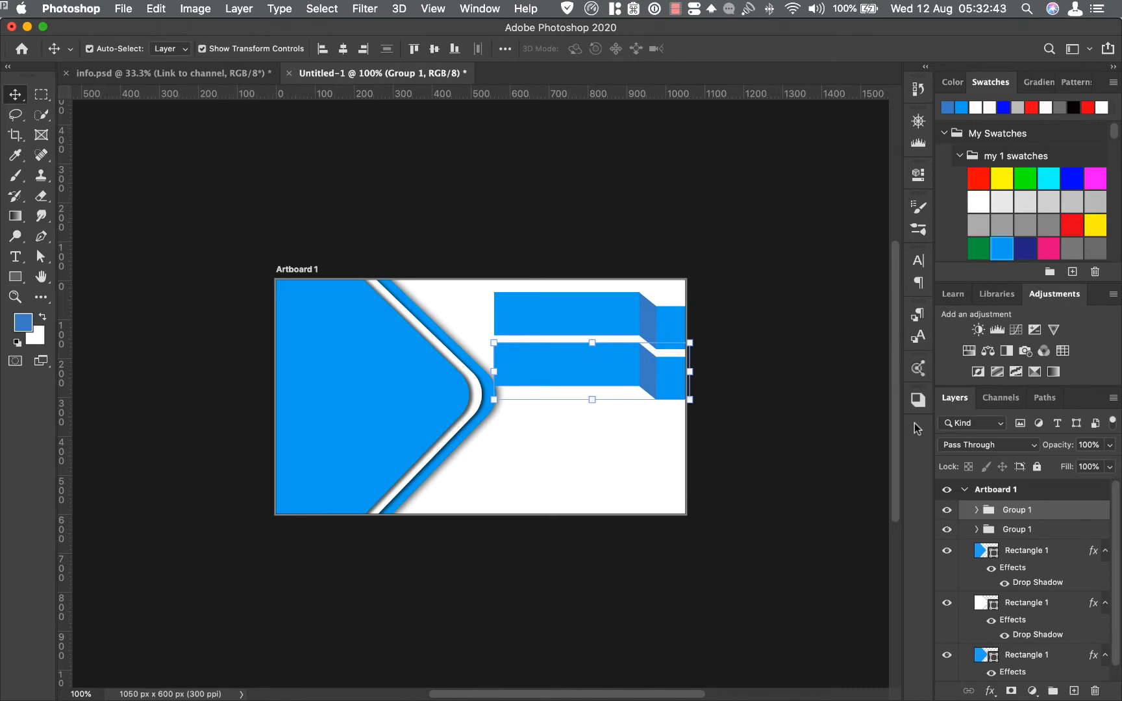
Step: Duplicate the second banner group and shift the copy down 130 px as the third banner
left_click_drag(1000, 513, 1074, 691)
key("shift+Down")
key("shift+Down")
key("shift+Down")
key("shift+Down")
key("shift+Down")
key("shift+Down")
key("shift+Down")
key("shift+Down")
key("shift+Down")
key("shift+Down")
key("shift+Down")
key("shift+Down")
key("shift+Down")
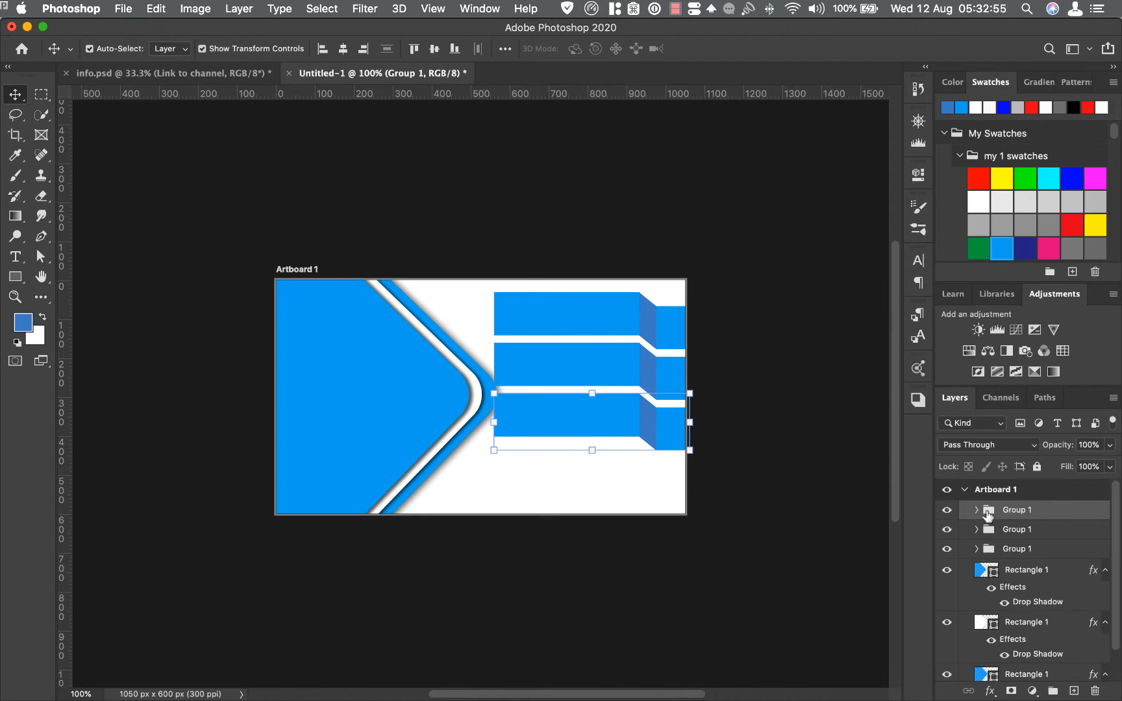
Step: Duplicate the third banner group and shift the copy down 130 px as the fourth banner
left_click_drag(988, 515, 1074, 691)
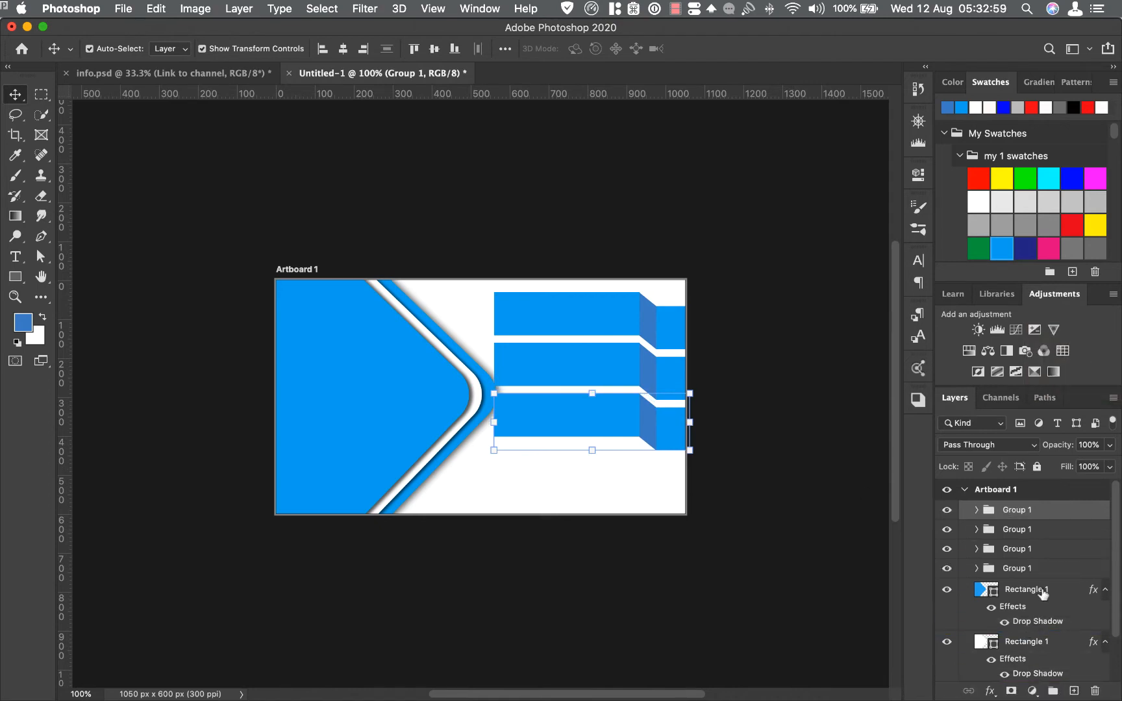
key("shift+Down")
key("shift+Down")
key("shift+Down")
key("shift+Down")
key("shift+Down")
key("shift+Down")
key("shift+Down")
key("shift+Down")
key("shift+Down")
key("shift+Down")
key("shift+Down")
key("shift+Down")
key("shift+Down")
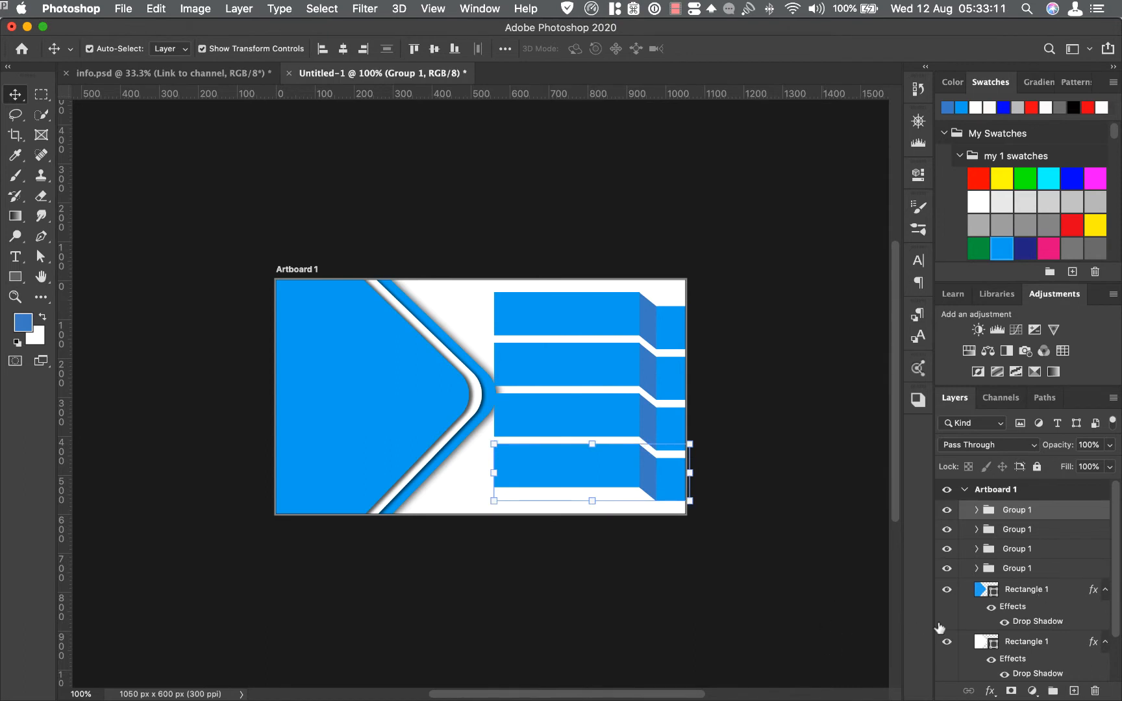
Step: Add a drop shadow to the lowest banner group with 135° angle, 16 px distance, 13% spread and 21 px size
left_click(989, 691)
left_click(1009, 664)
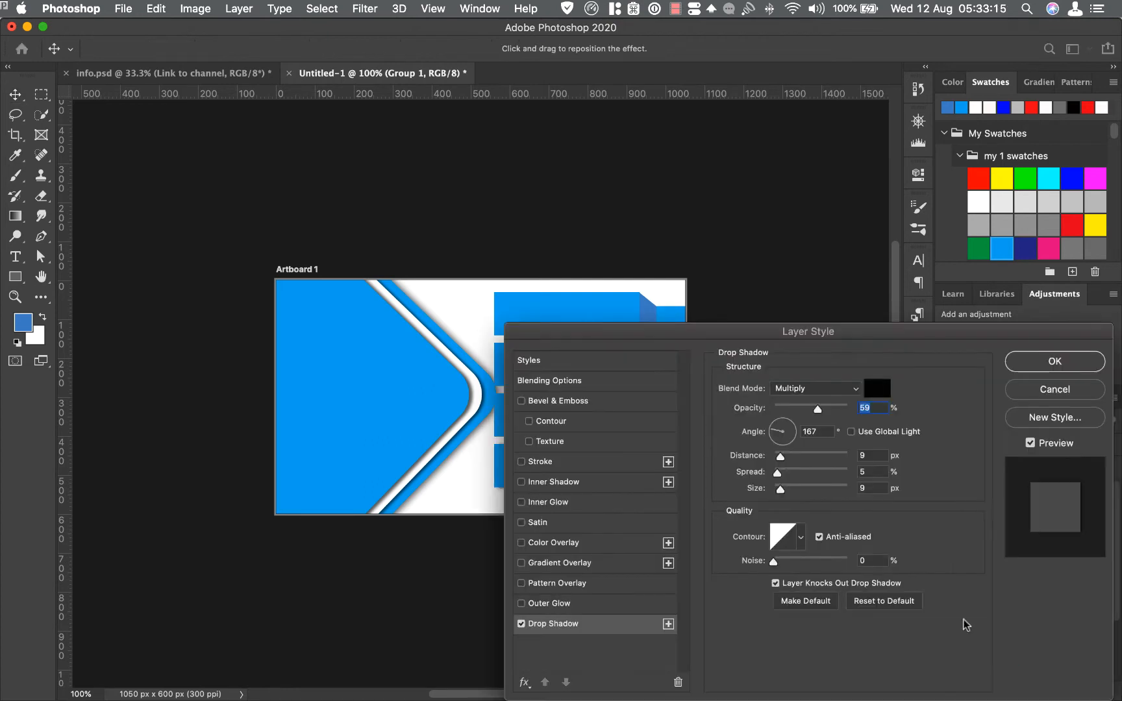
left_click_drag(673, 333, 884, 414)
left_click_drag(607, 505, 606, 505)
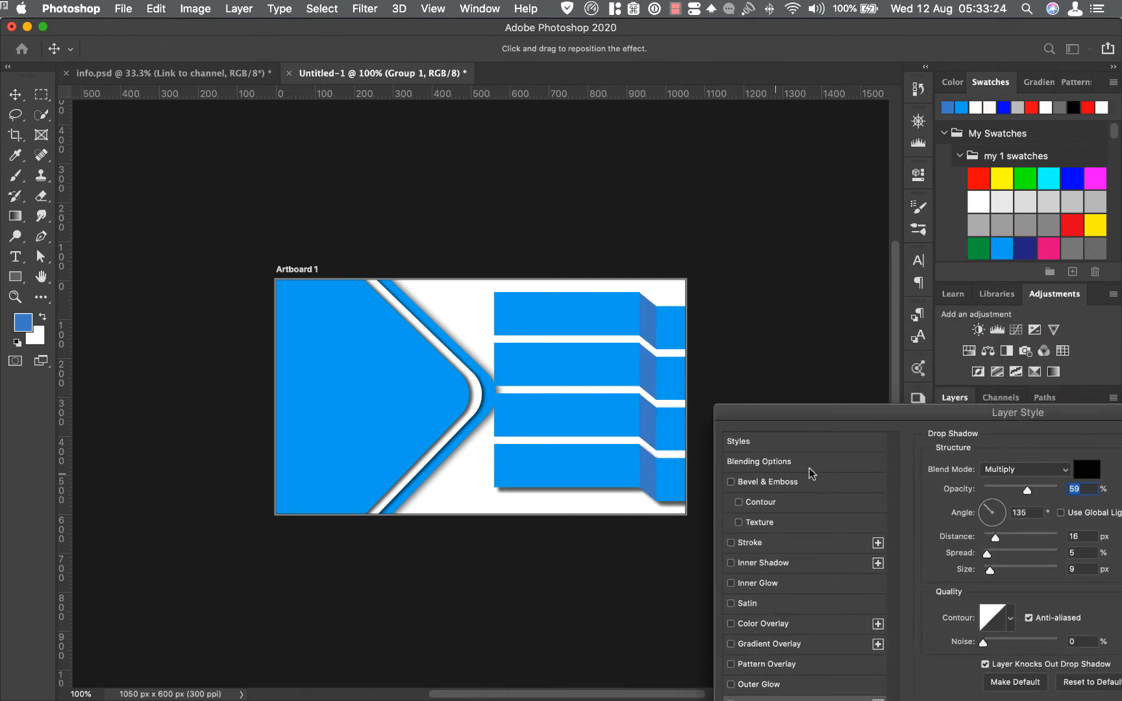
left_click_drag(1032, 416, 943, 420)
left_click_drag(1069, 416, 896, 512)
left_click_drag(728, 652, 732, 652)
left_click_drag(730, 670, 734, 671)
left_click(1005, 543)
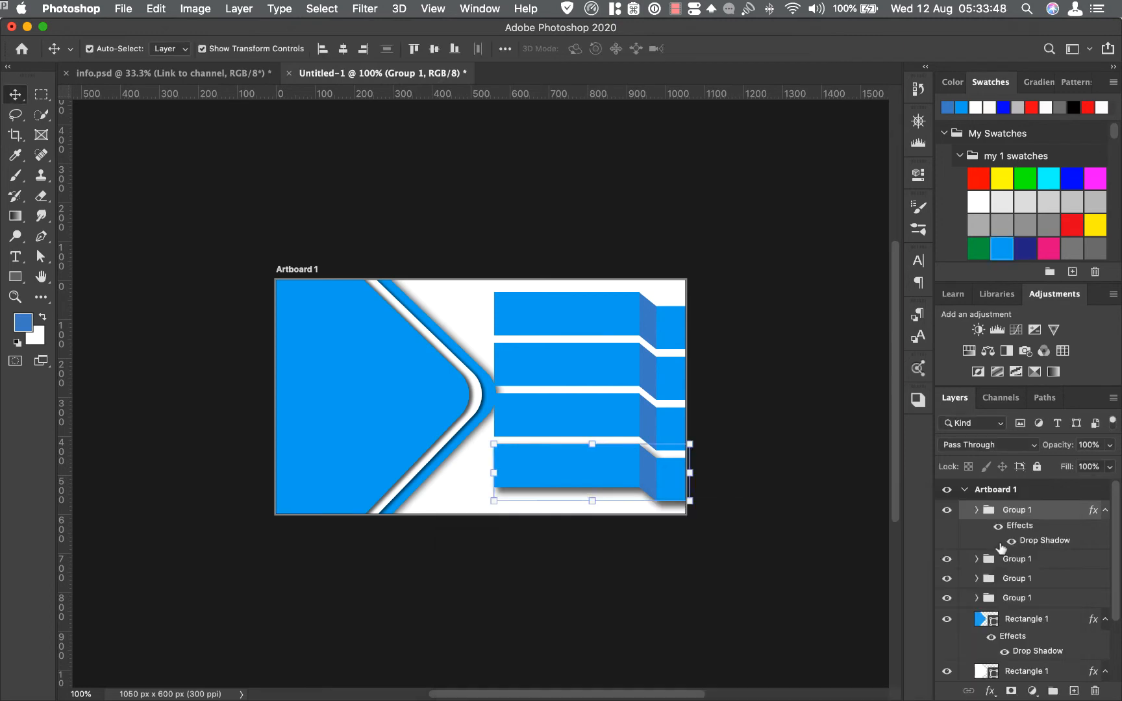
Step: Add the same drop shadow (135°, 16 px distance, 13% spread, 21 px size) to the third banner group from the top
left_click(992, 691)
left_click(1003, 670)
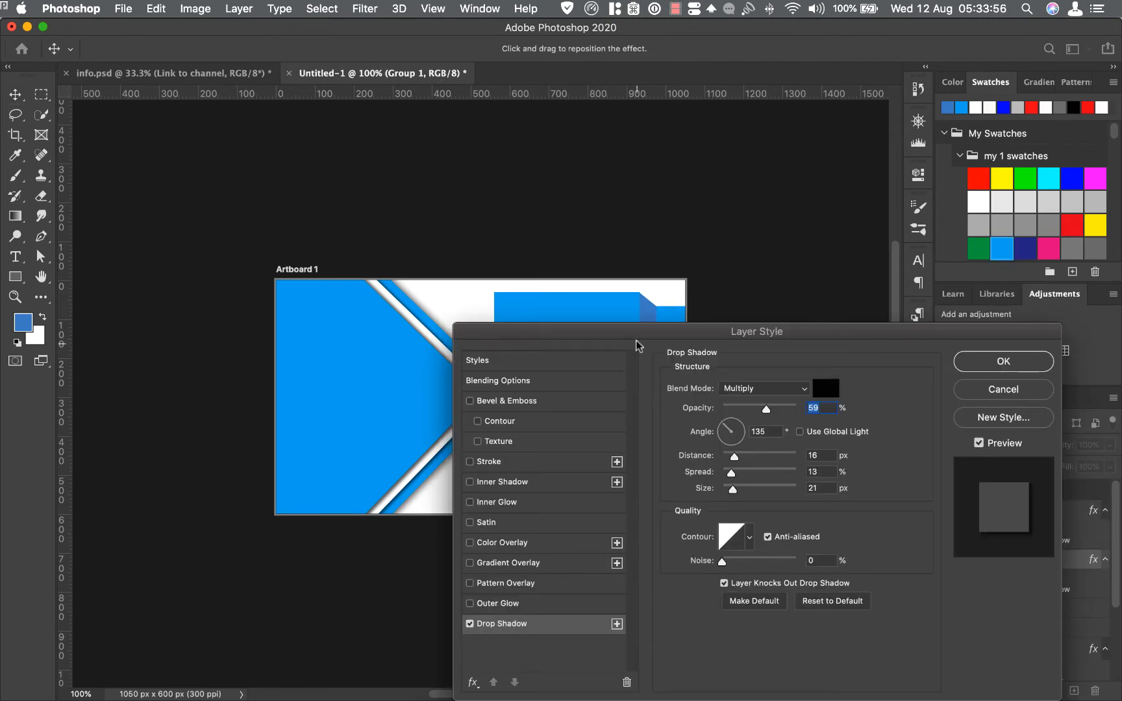
left_click_drag(636, 346, 694, 450)
left_click(1069, 460)
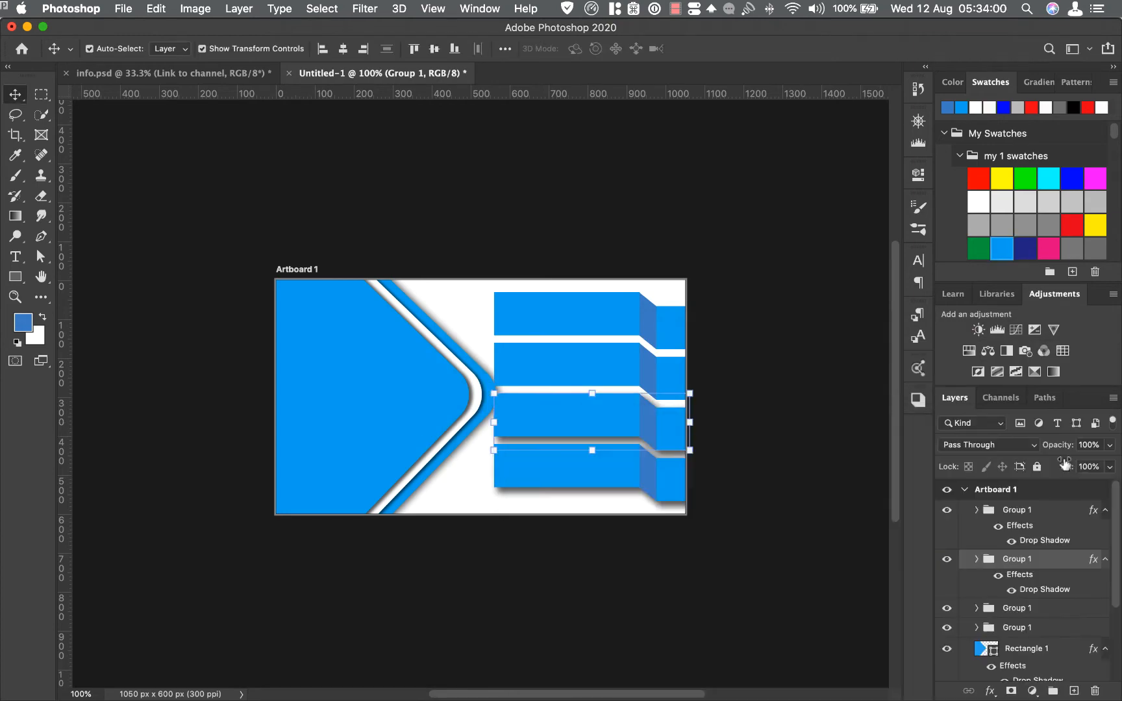
Step: Apply the same drop shadow settings to the second banner group from the top
left_click(989, 609)
left_click(992, 691)
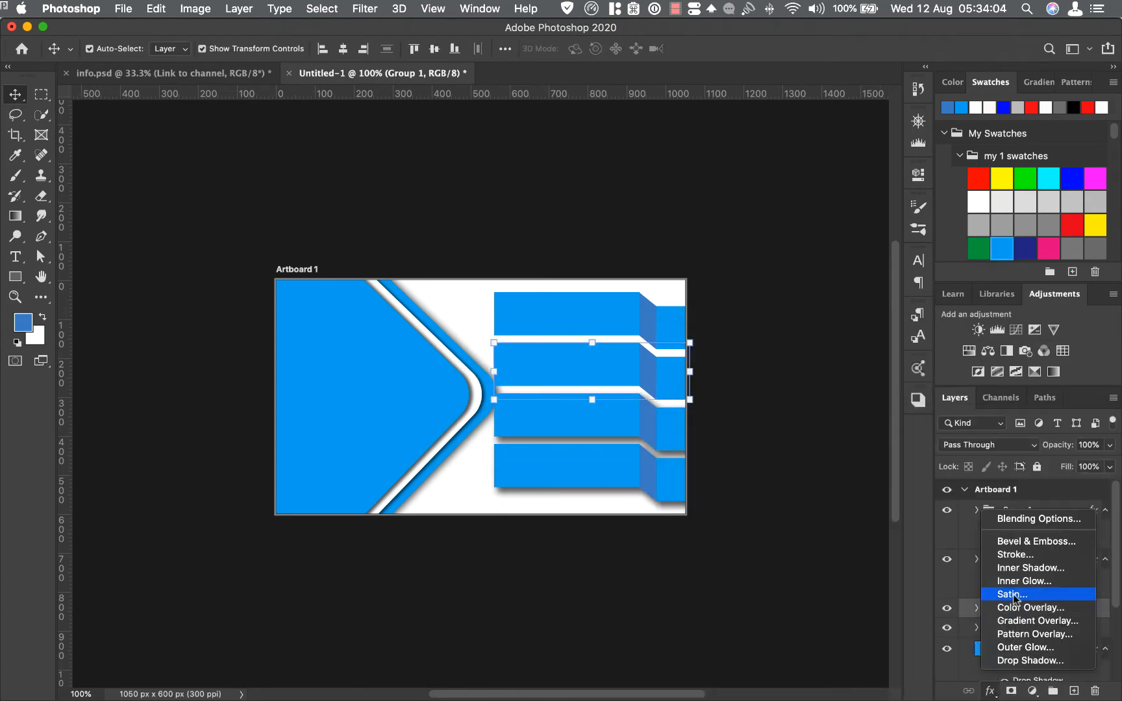
left_click(1004, 665)
left_click(1063, 361)
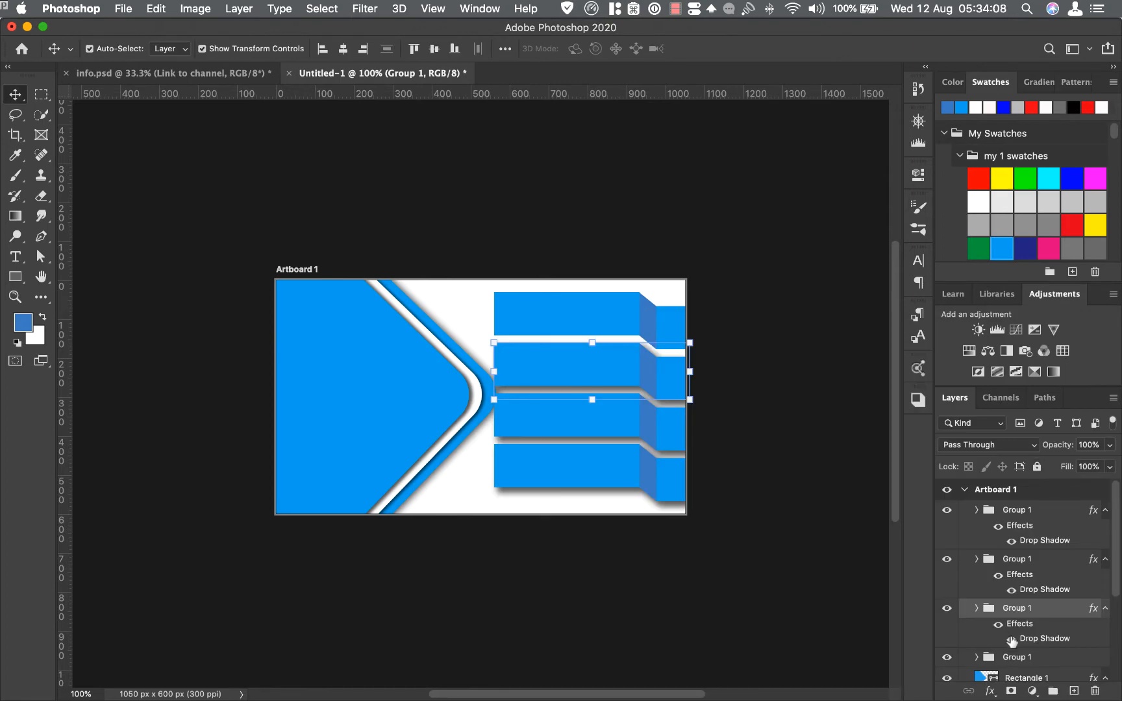
Step: Apply a drop shadow with 135° angle, 16 px distance, 13% spread and 21 px size to the topmost banner group
left_click(990, 659)
left_click(992, 691)
left_click(1002, 664)
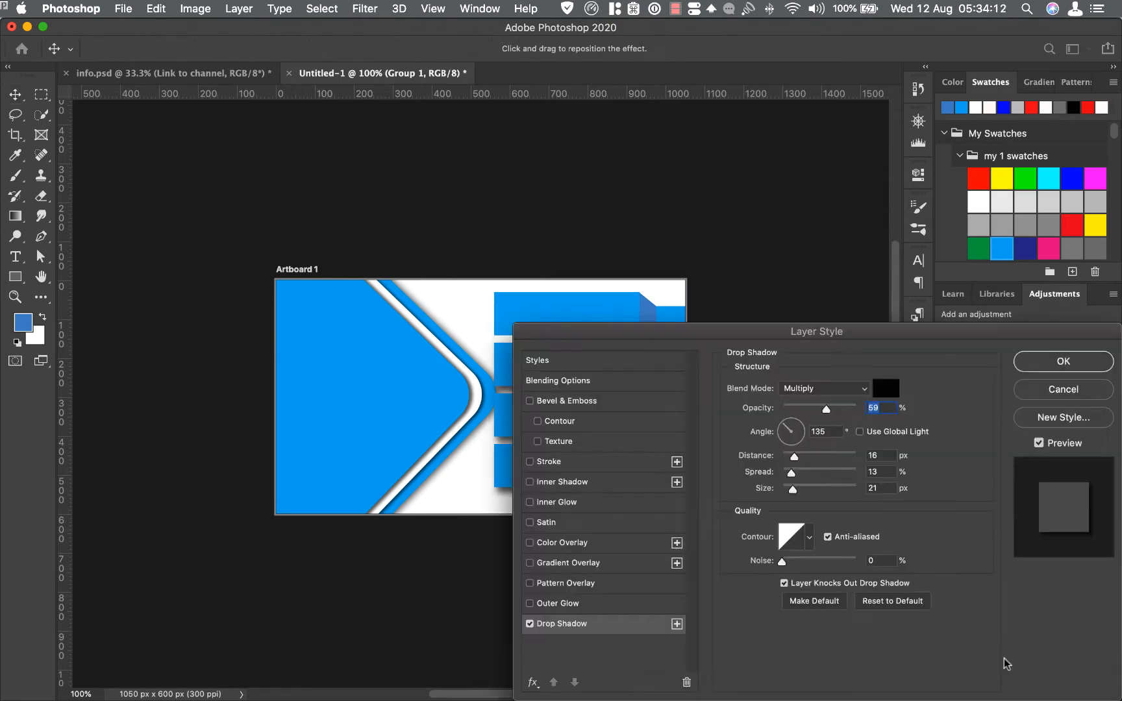
left_click(1080, 361)
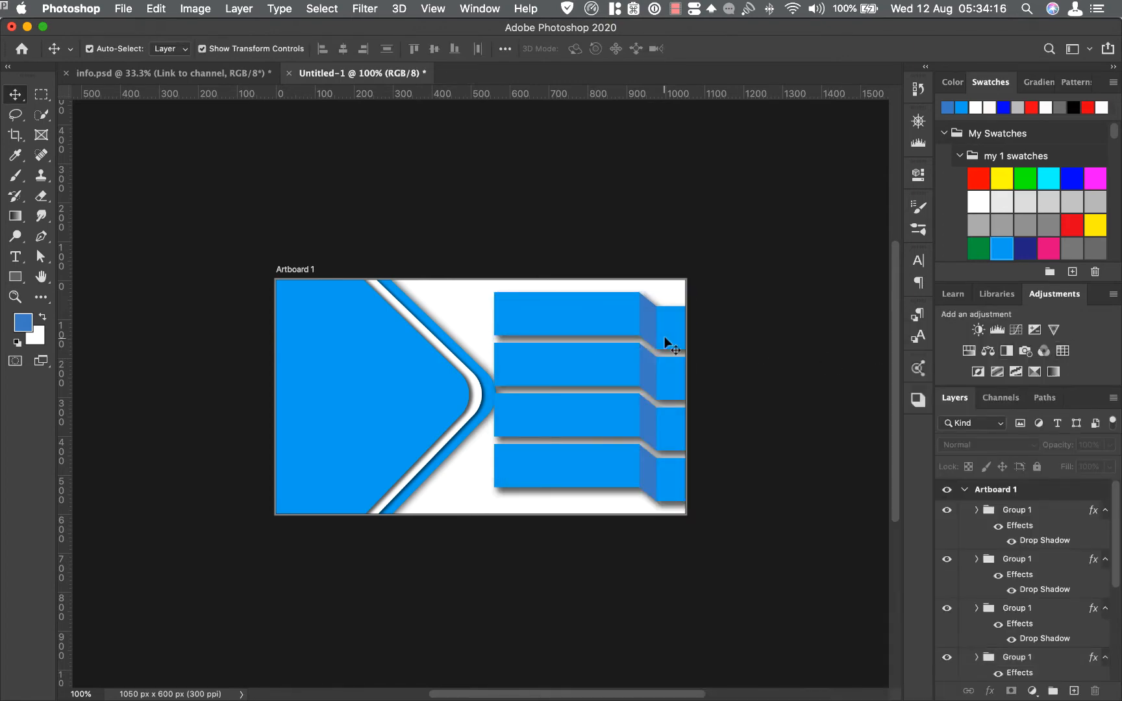
Step: Select all four banner groups and narrow them to 94.70% width by pulling in their left edge
left_click(991, 512)
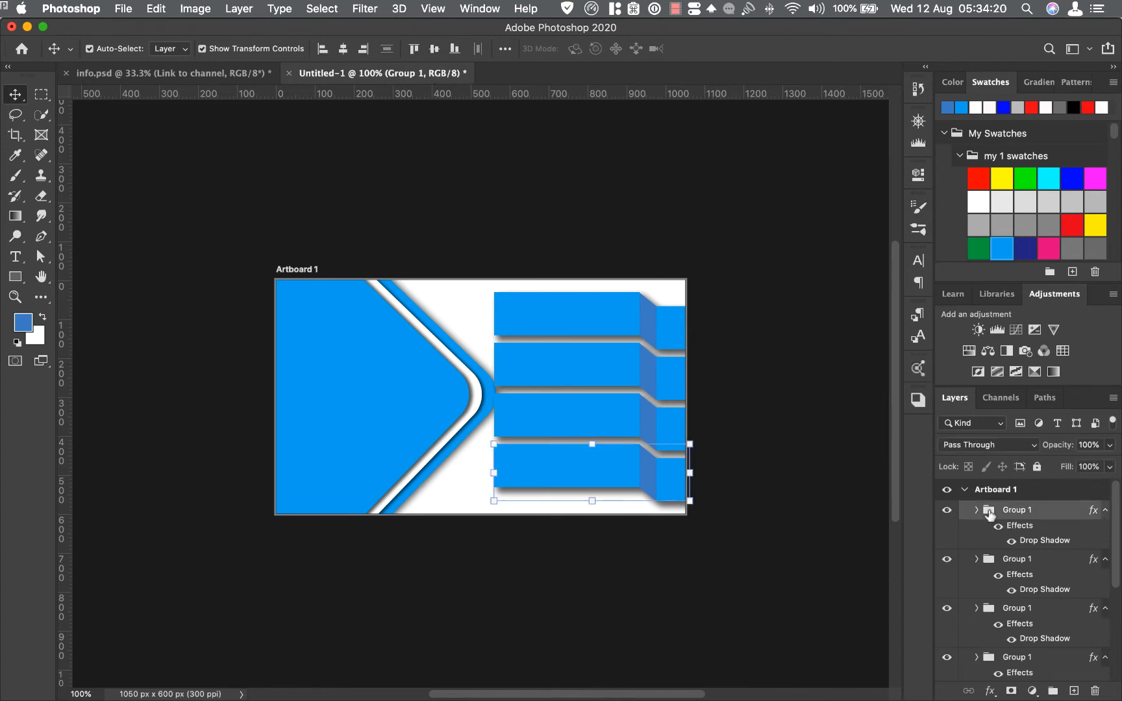
left_click(987, 561, "shift")
left_click(989, 609, "shift")
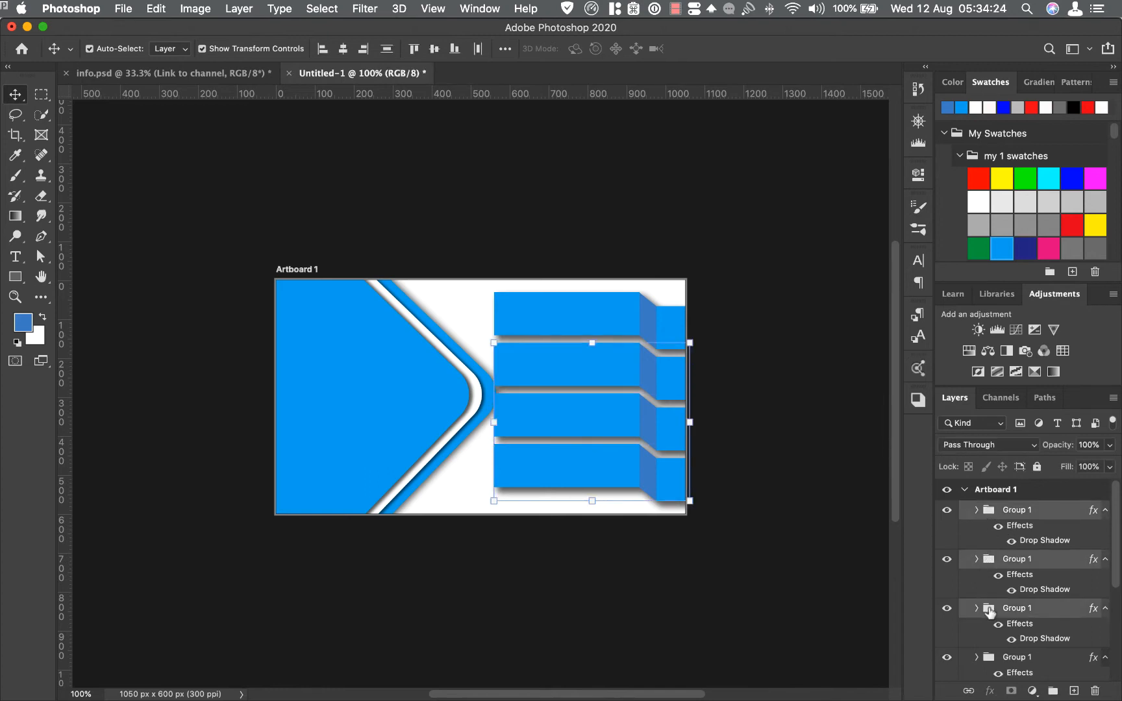
left_click(991, 659, "shift")
left_click_drag(494, 398, 503, 396)
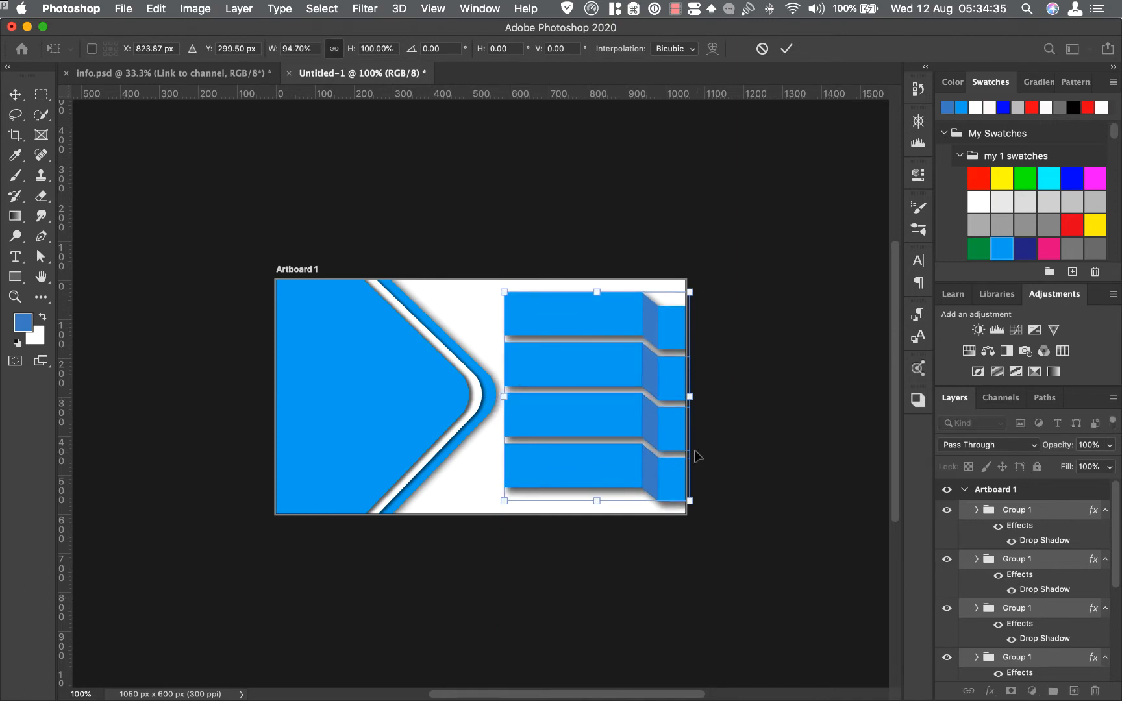
left_click(787, 49)
left_click(769, 315)
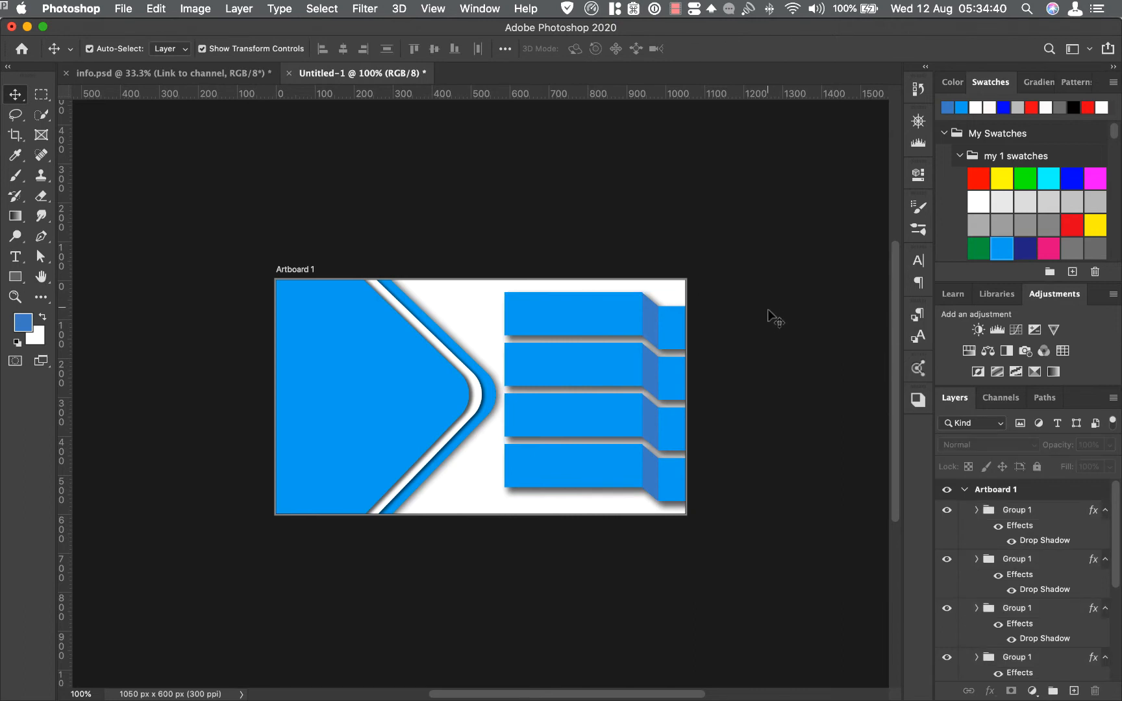
Step: Copy the black circle from info.psd into the business card and place it over the blue banners
left_click(14, 297)
left_click_drag(248, 253, 719, 514)
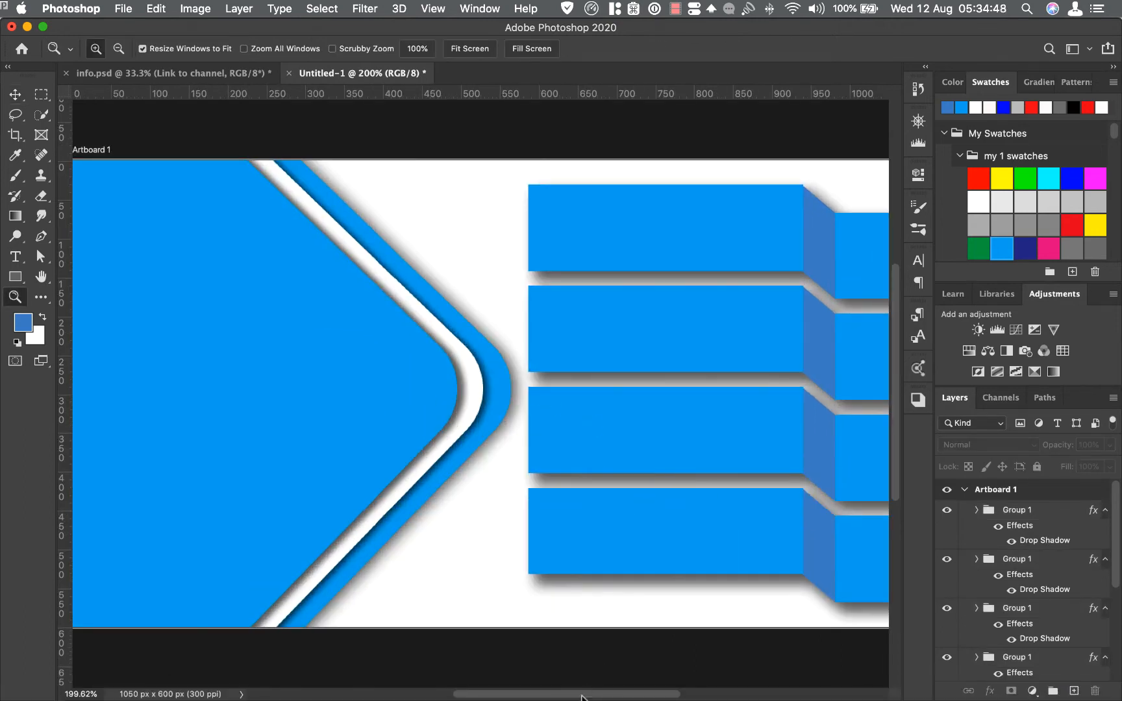
left_click_drag(584, 695, 636, 696)
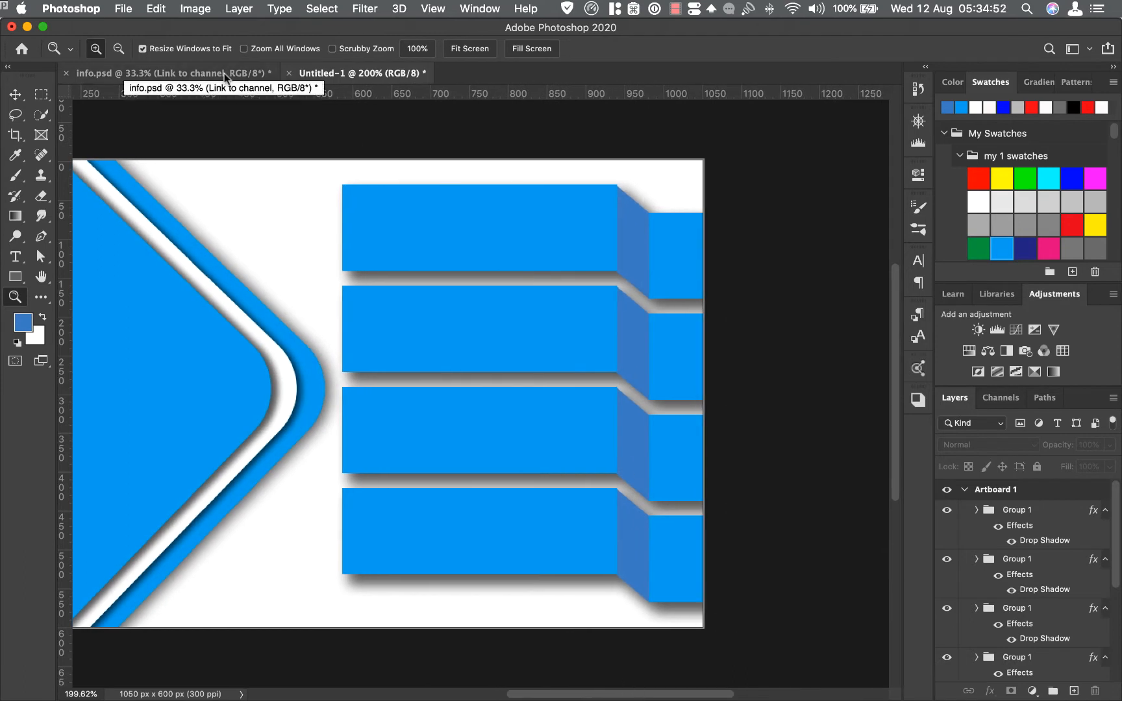
left_click(193, 72)
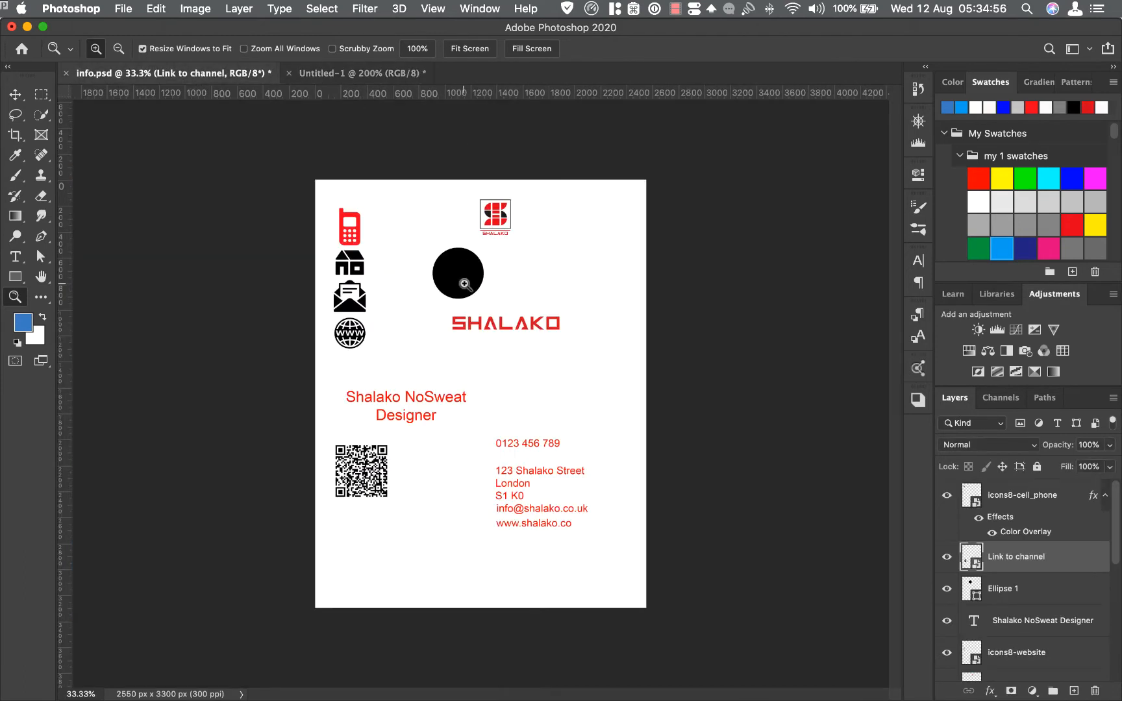
key("v")
left_click_drag(463, 262, 361, 75)
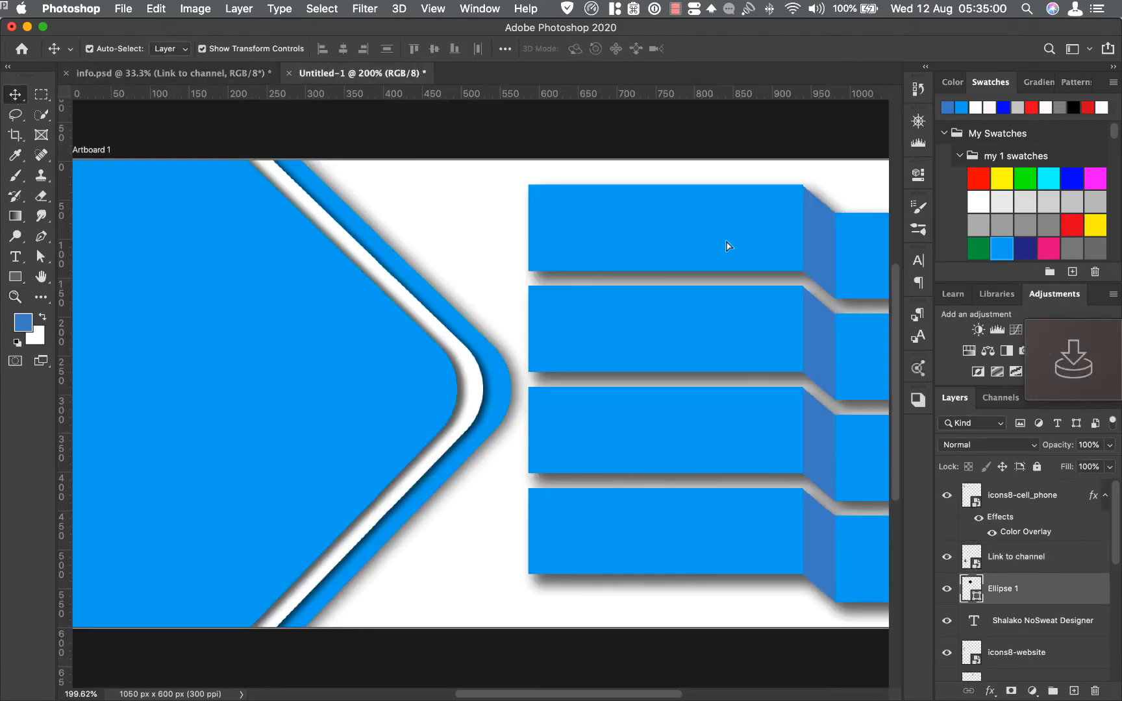
left_click_drag(726, 242, 726, 243)
left_click_drag(604, 694, 686, 693)
left_click_drag(414, 268, 443, 400)
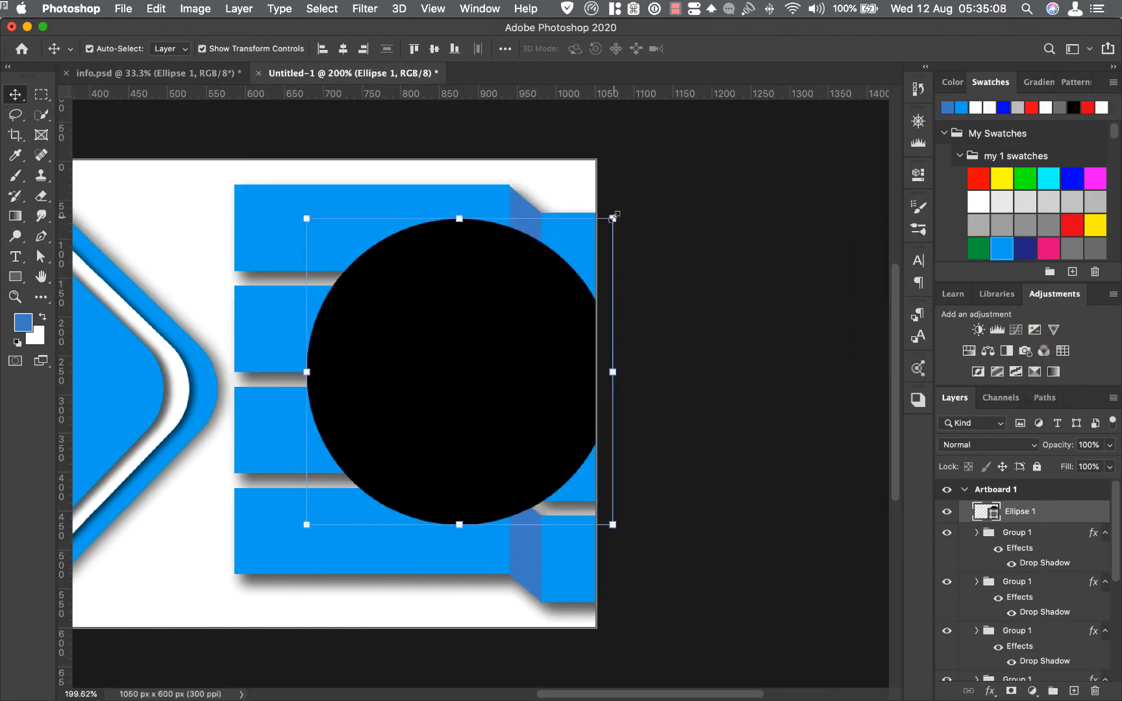
Step: Scale the black circle to 17% and centre it on the top banner's small edge rectangle
left_click_drag(612, 218, 588, 282)
key("Right")
key("Right")
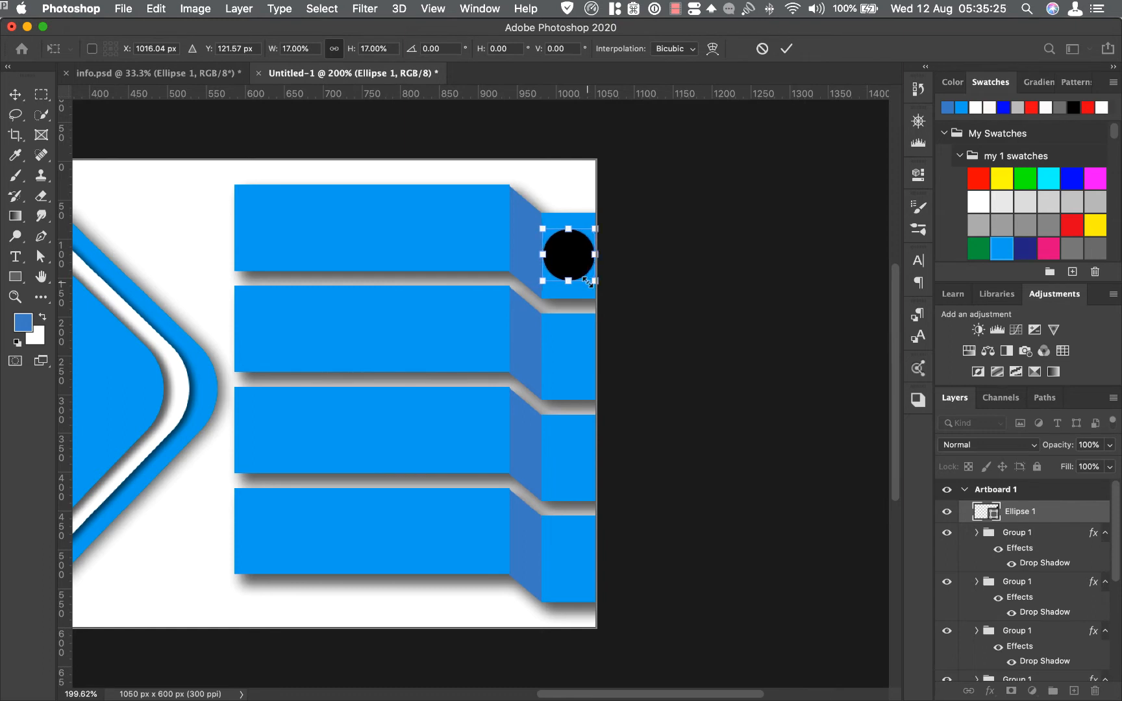
key("Down")
key("Down")
key("Down")
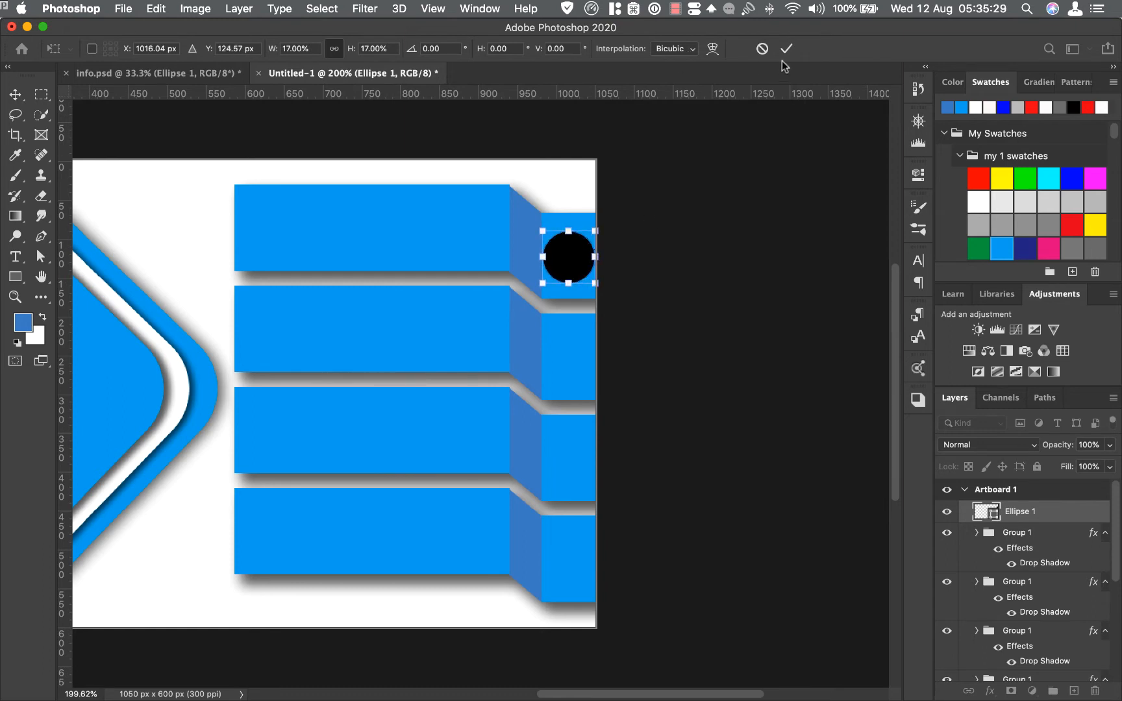
key("Return")
Step: Give the black circle a white (#ffffff) Color Overlay at full opacity and duplicate it onto the small edge rectangles of the other three banners
left_click(990, 691)
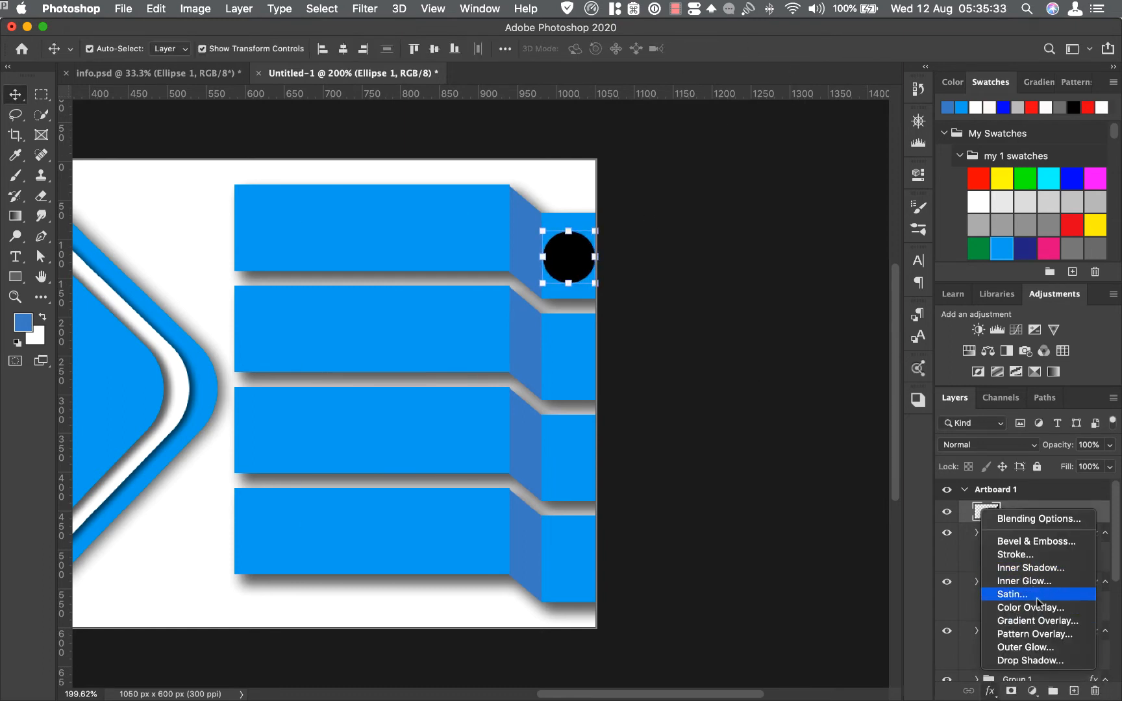
left_click(1015, 604)
left_click(886, 388)
left_click(571, 160)
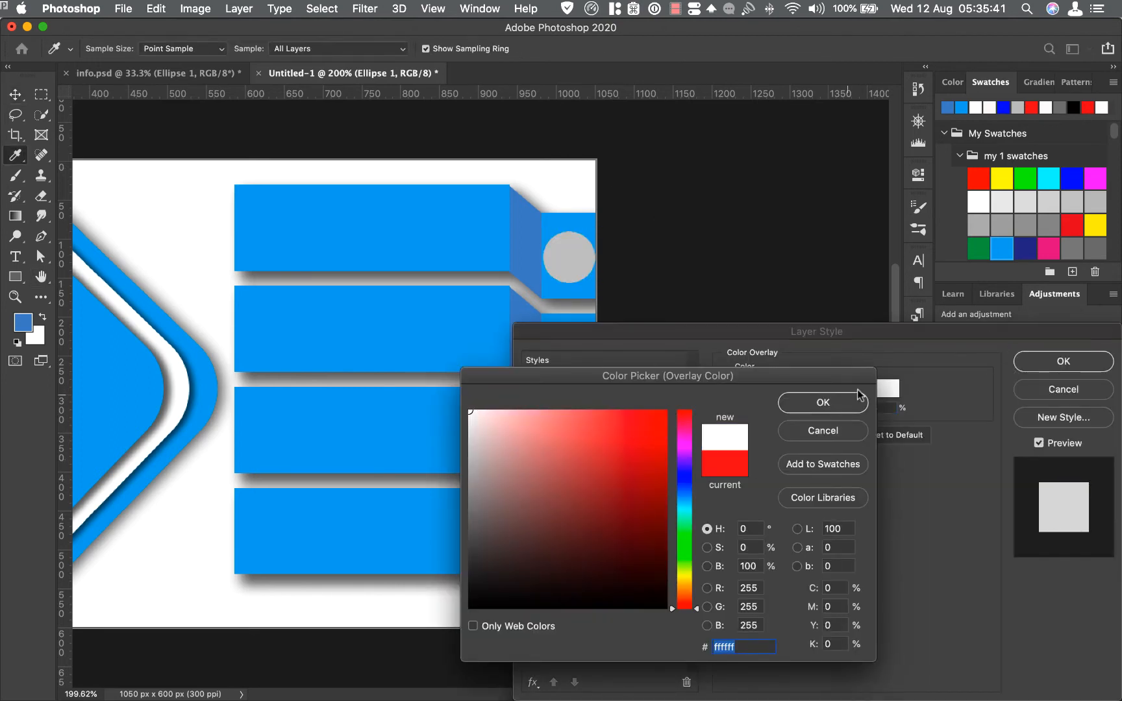
left_click(823, 404)
left_click_drag(842, 406, 856, 407)
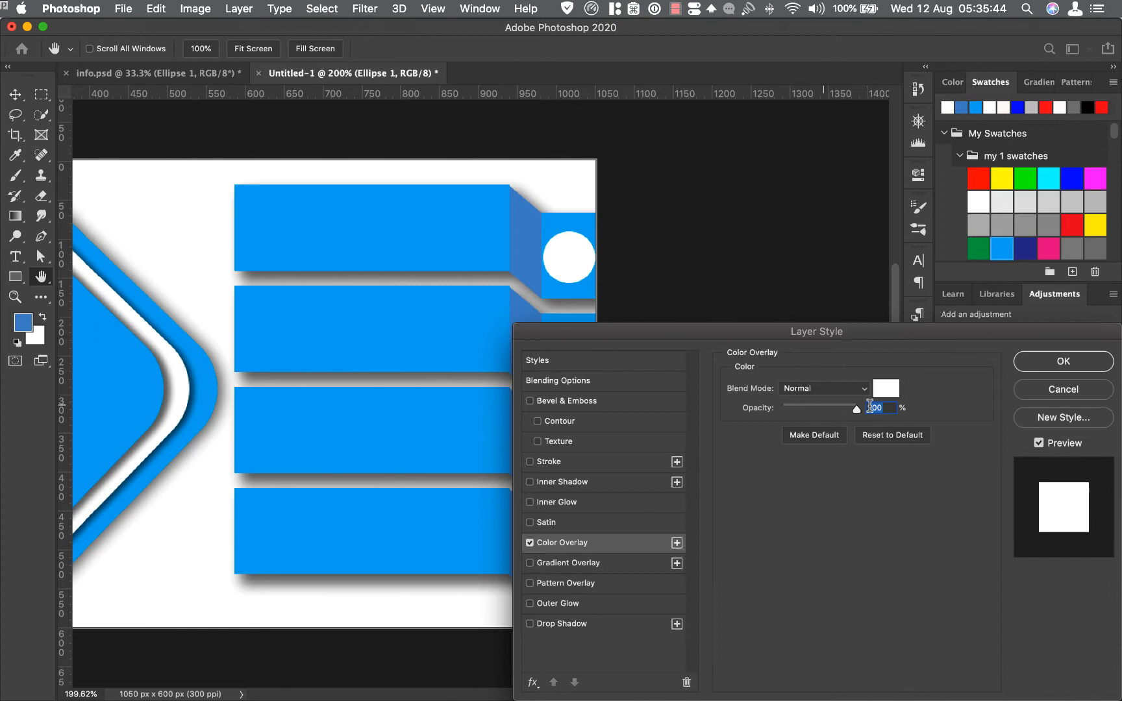
left_click(1062, 363)
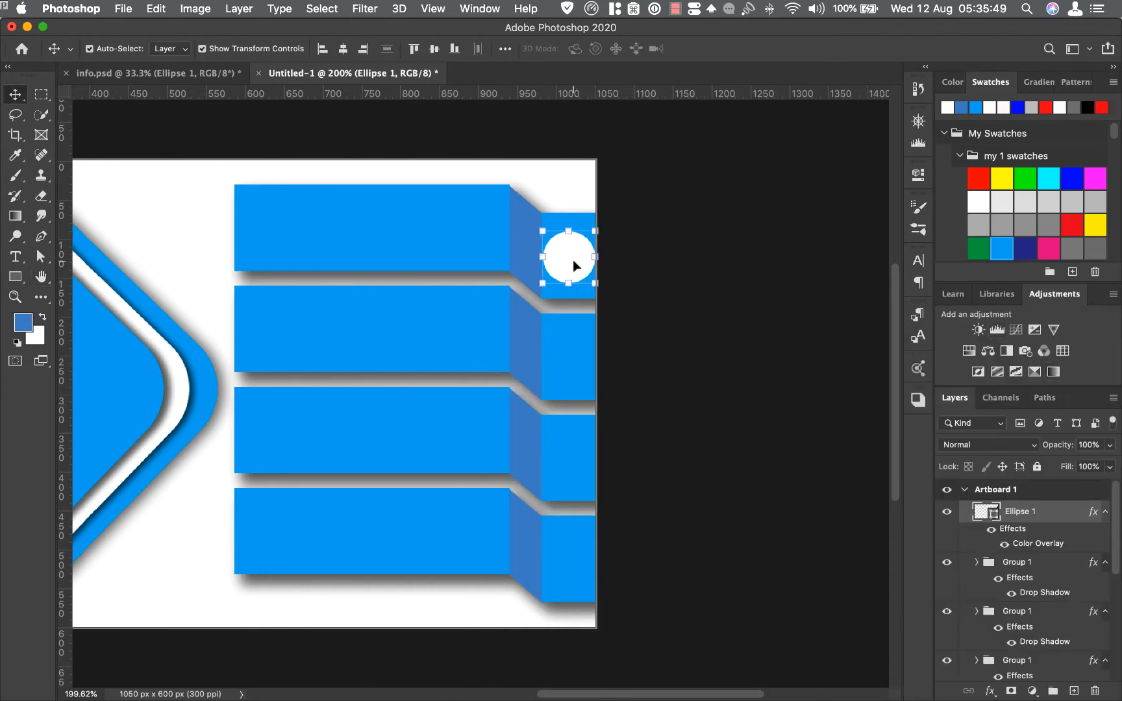
left_click_drag(573, 259, 563, 542)
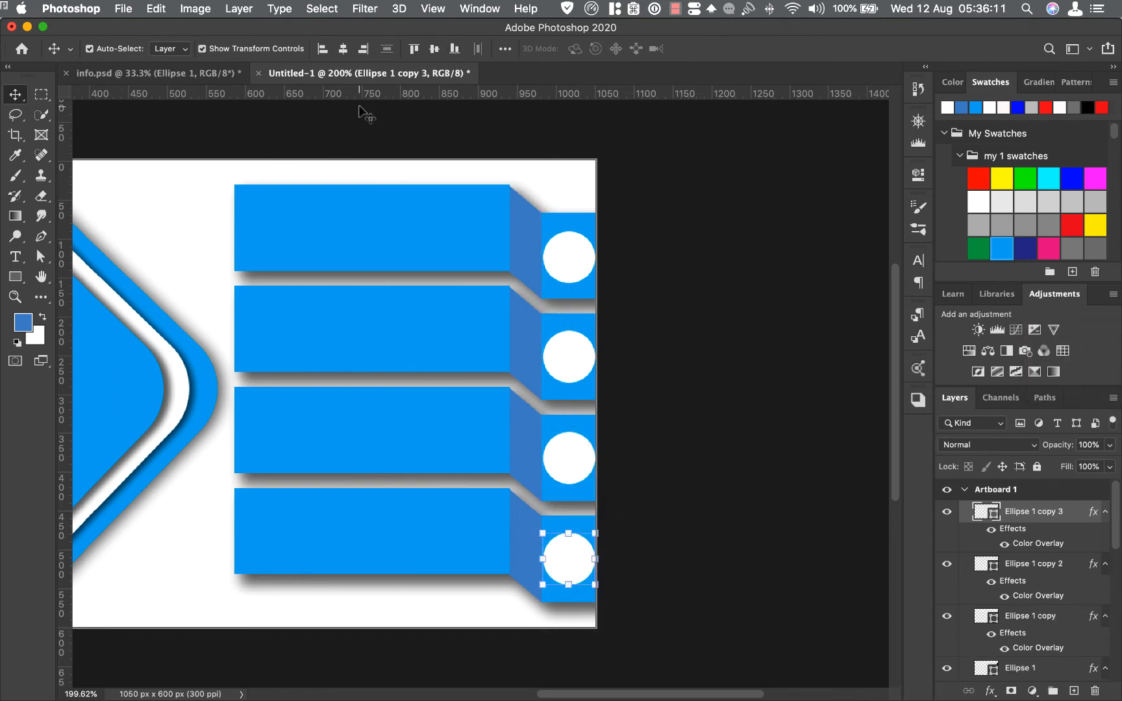
Step: Copy the cell phone icon from info.psd into the business card and scale it to 2.63%, centred on the top white circle
left_click(223, 75)
left_click_drag(344, 232, 382, 76)
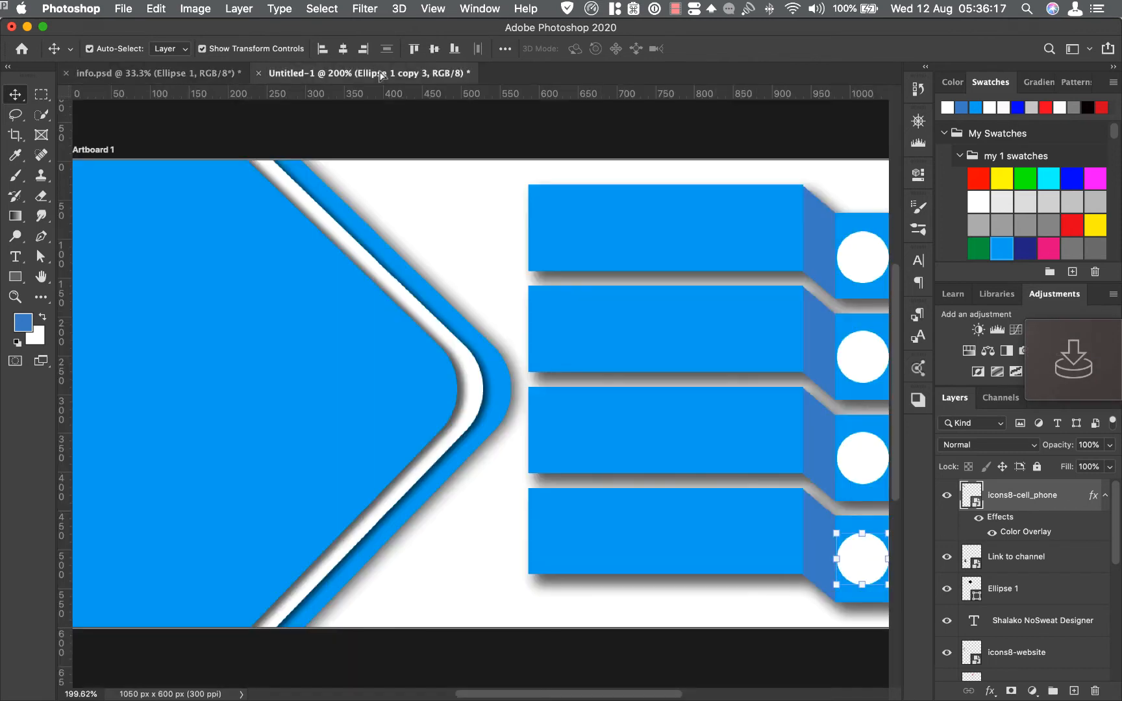
left_click_drag(796, 247, 846, 153)
left_click(857, 130)
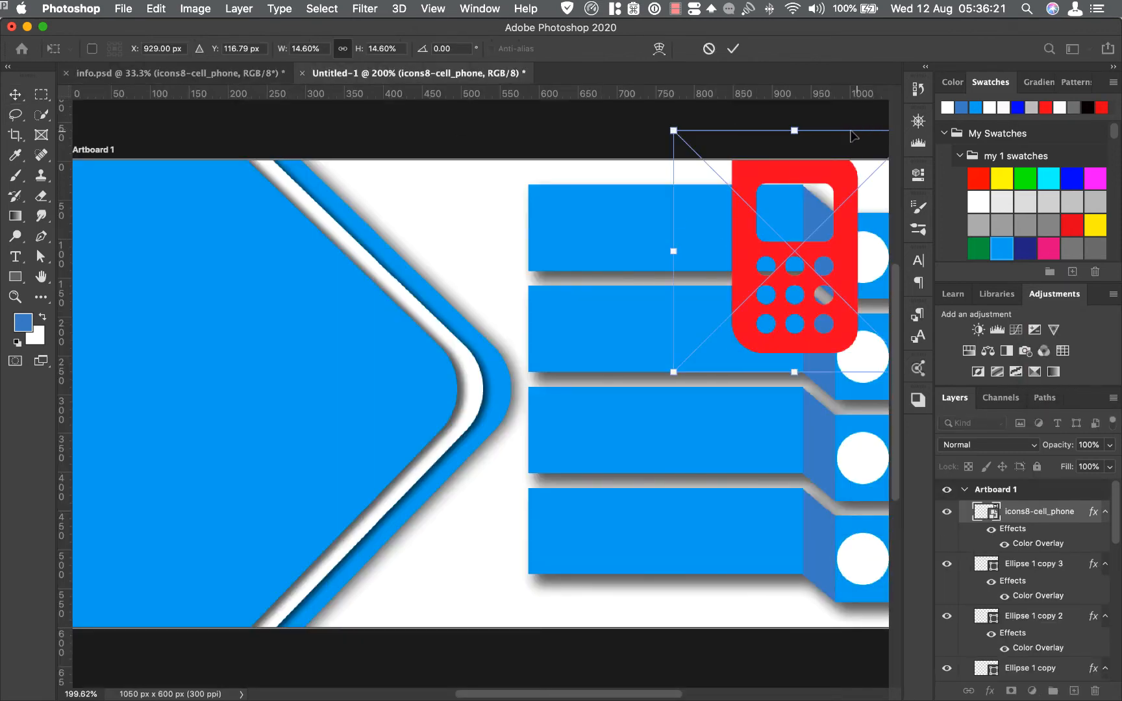
left_click_drag(749, 177, 651, 277)
left_click_drag(819, 228, 883, 280)
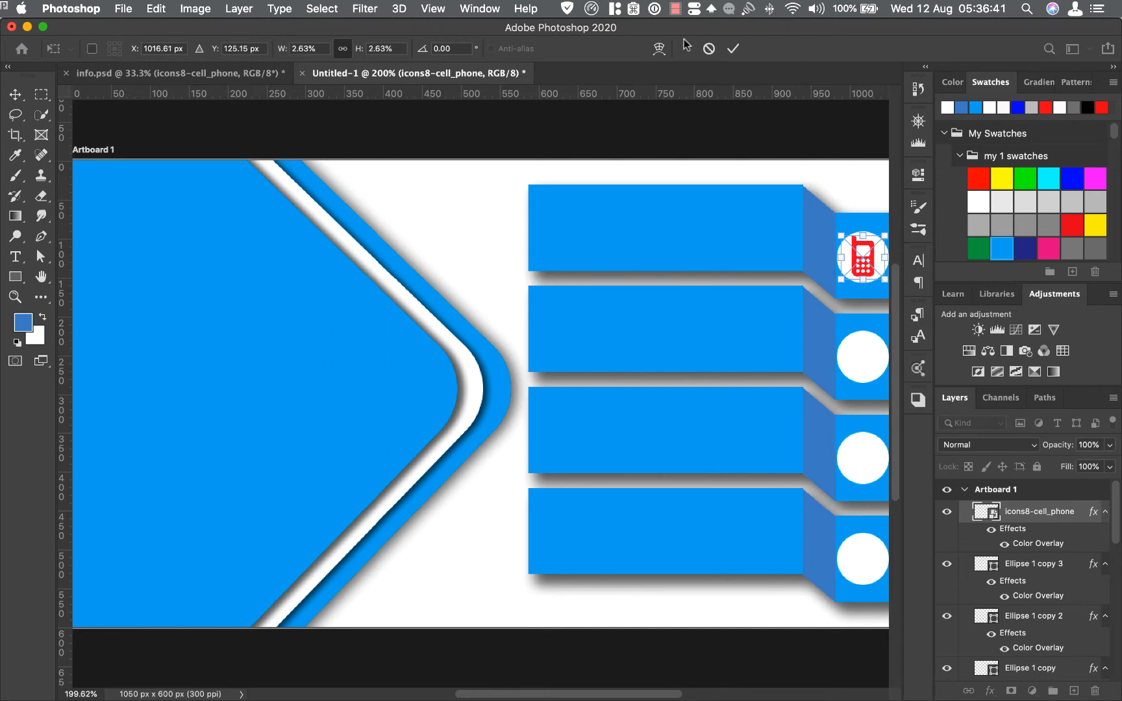
left_click(733, 49)
Step: Change the phone icon's Color Overlay to the light blue #00acec sampled from the top banner
left_click(991, 693)
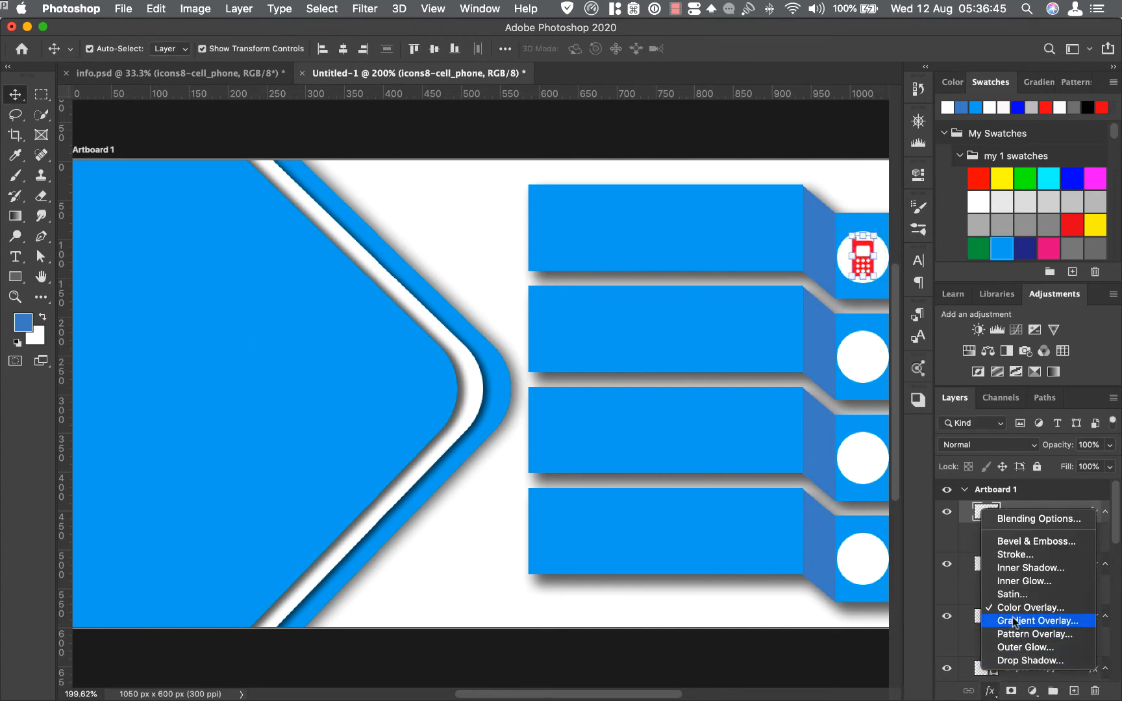
left_click(1013, 610)
left_click(885, 388)
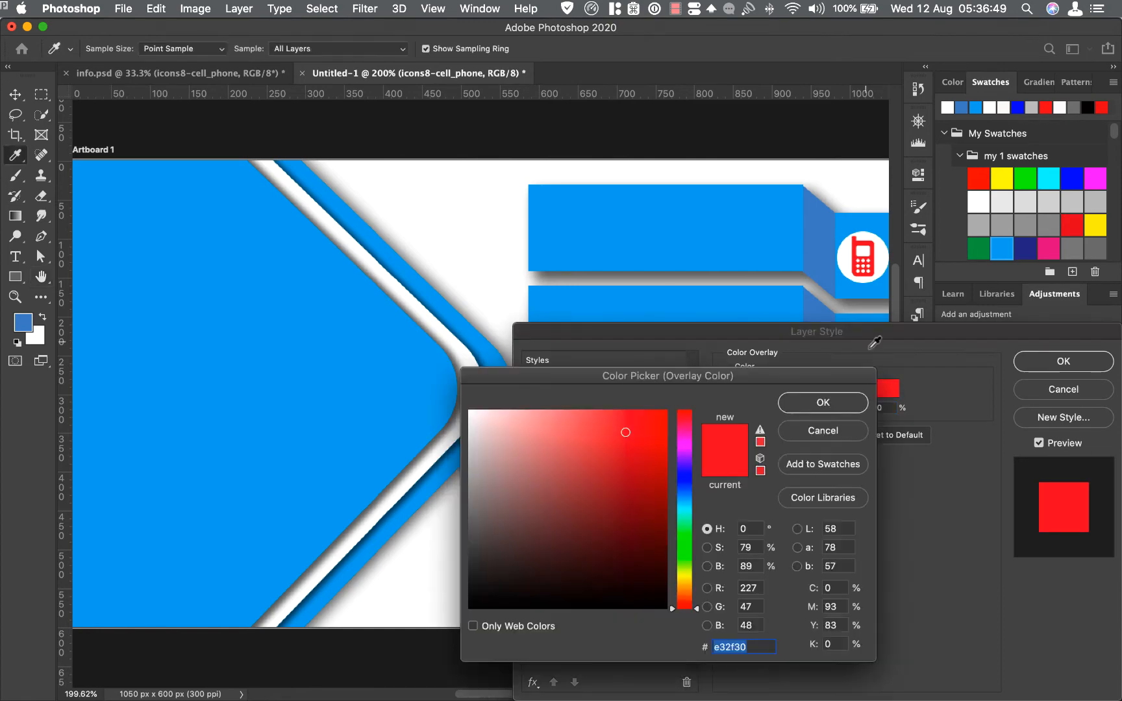
left_click(757, 218)
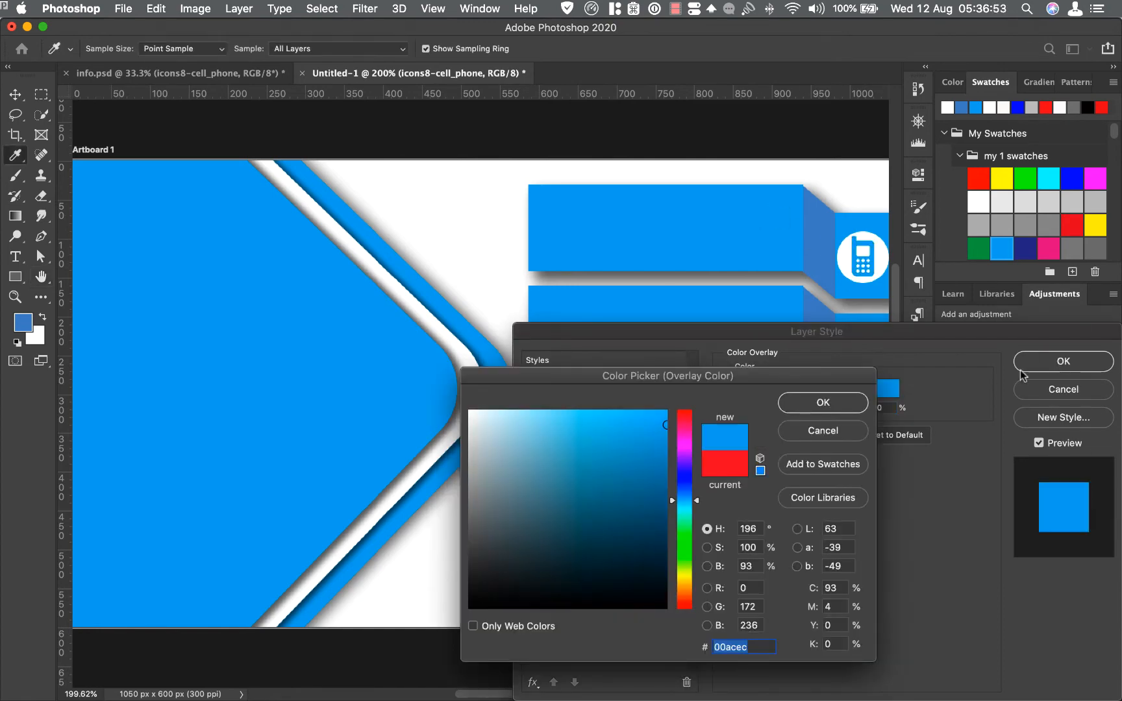
left_click(853, 404)
left_click(1050, 363)
Step: Copy the house, open envelope and website icons together from info.psd into the business card, placing them over its angled blue shapes
left_click(235, 73)
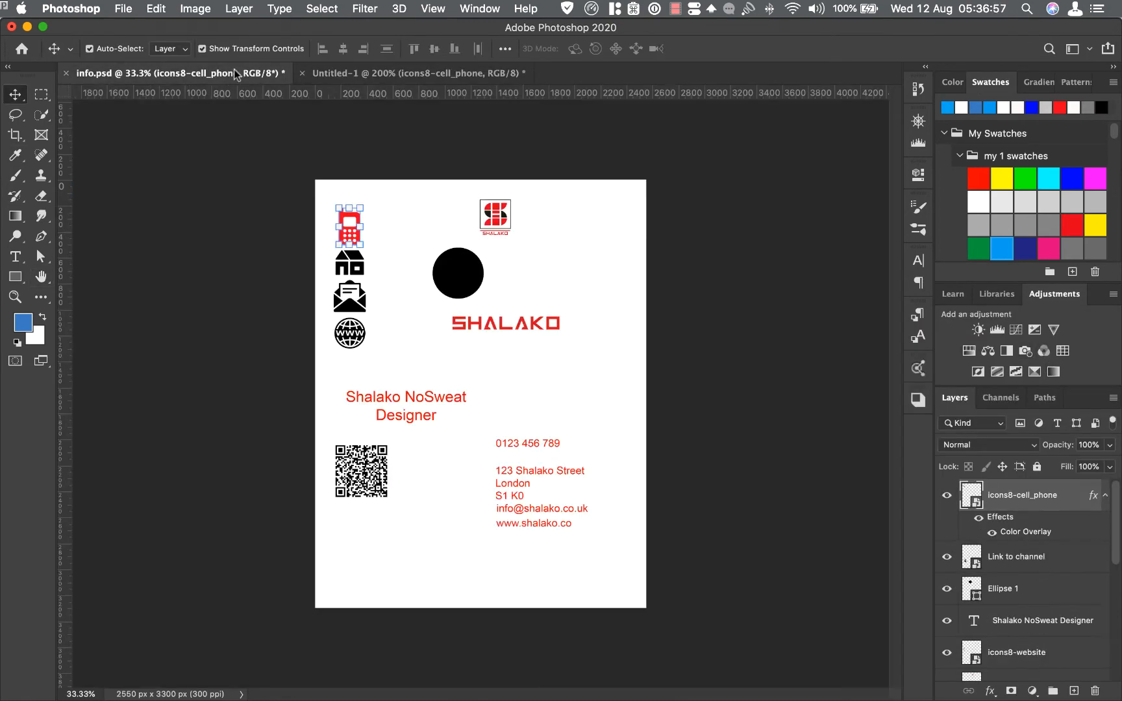
left_click(354, 278)
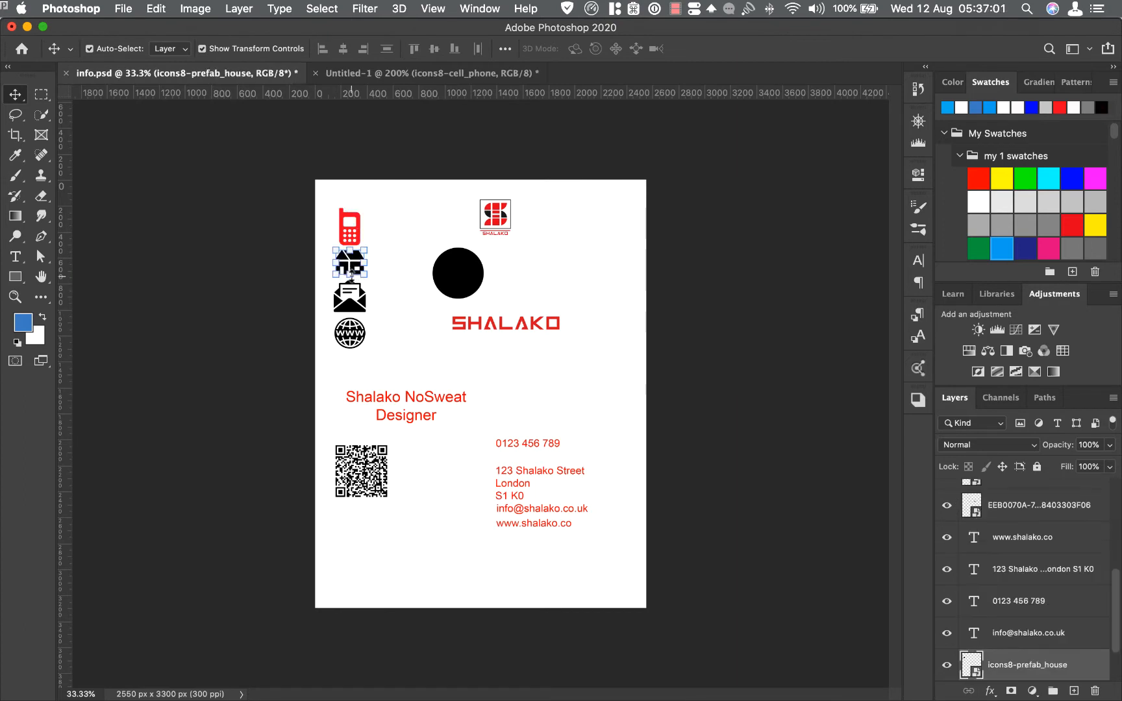
left_click(354, 297, "shift")
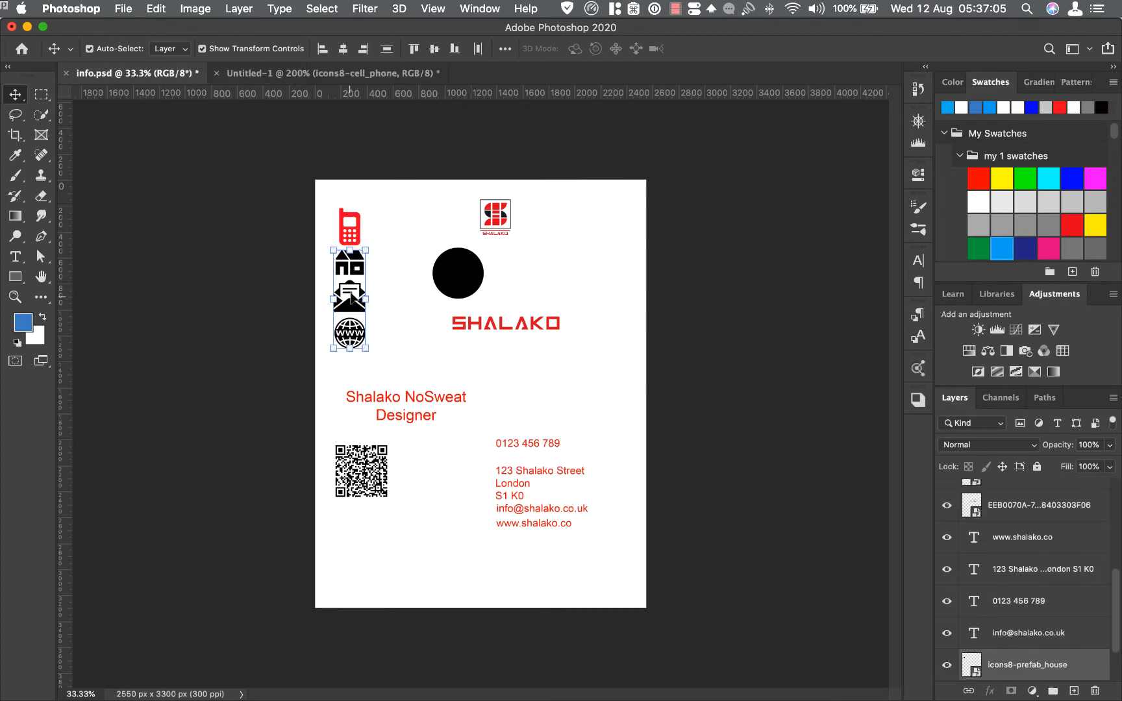
left_click_drag(354, 297, 375, 75)
left_click_drag(394, 371, 391, 375)
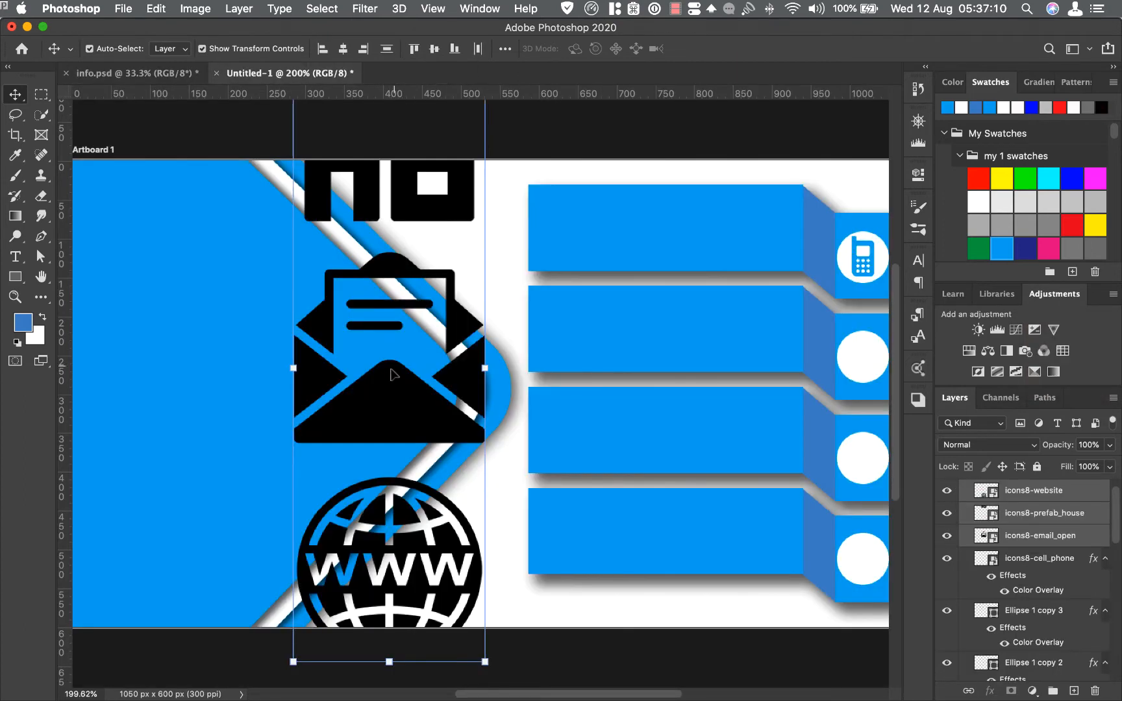
left_click_drag(415, 214, 413, 237)
left_click(509, 283)
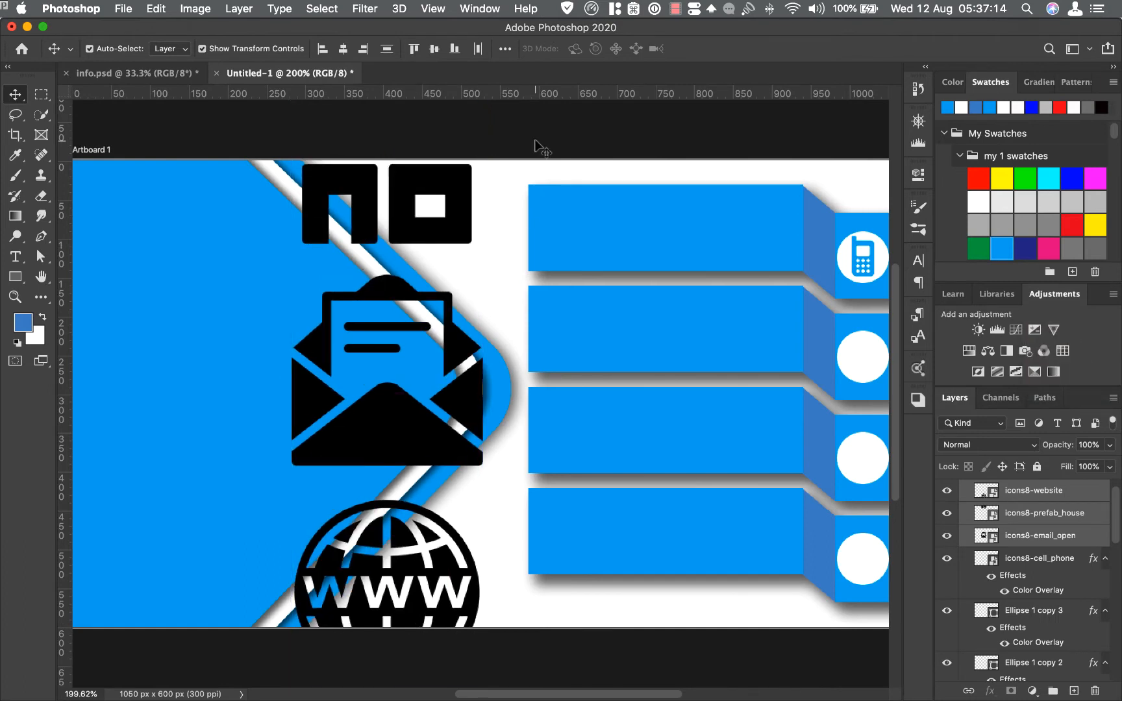
Step: Scale the house icon to 2.31% and centre it on the second banner's white circle
left_click(435, 231)
left_click_drag(427, 224, 652, 338)
left_click(690, 212)
left_click_drag(690, 209, 770, 377)
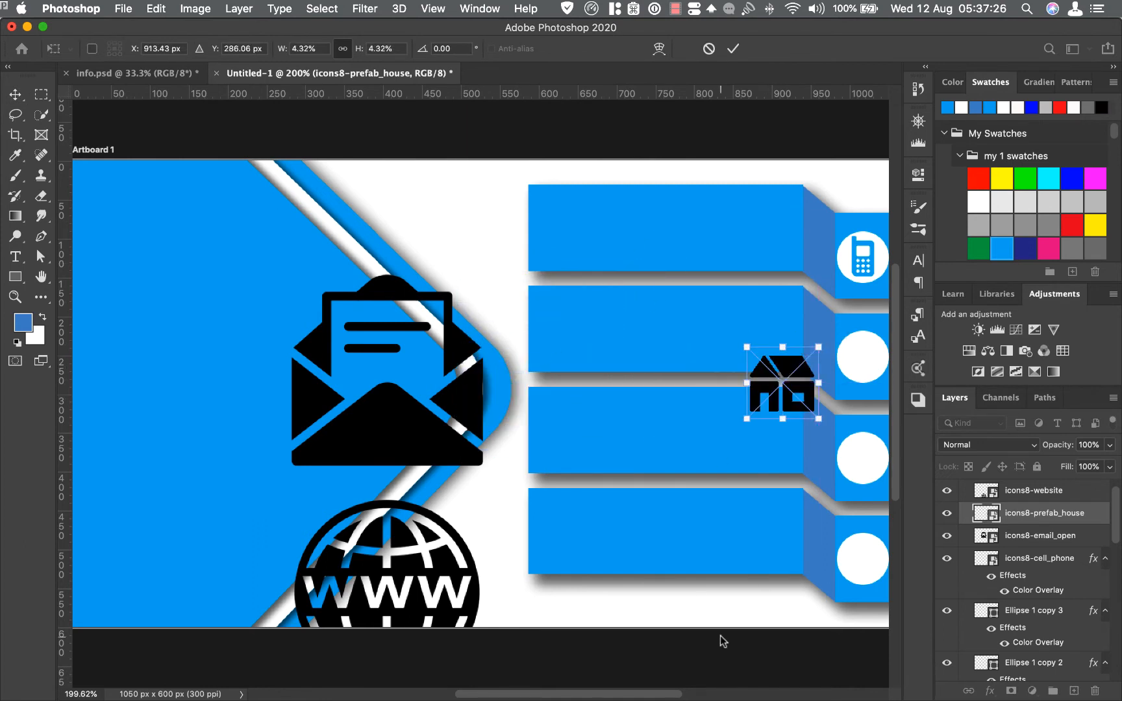
left_click_drag(652, 696, 687, 696)
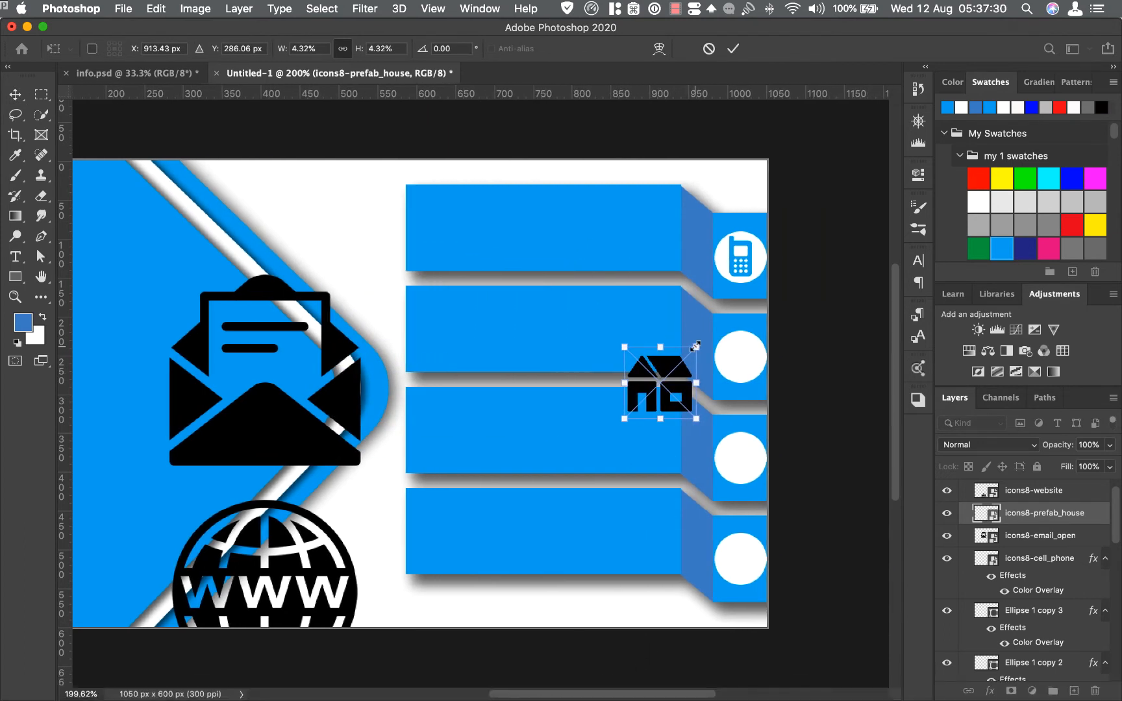
left_click_drag(695, 346, 761, 379)
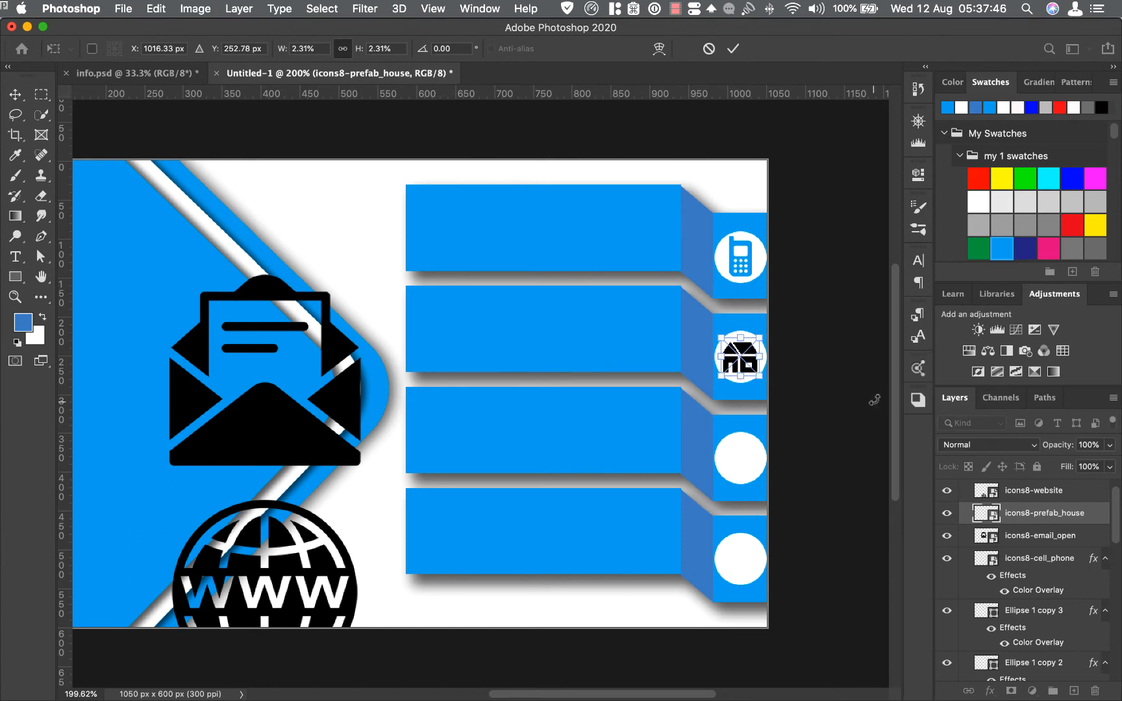
left_click(732, 48)
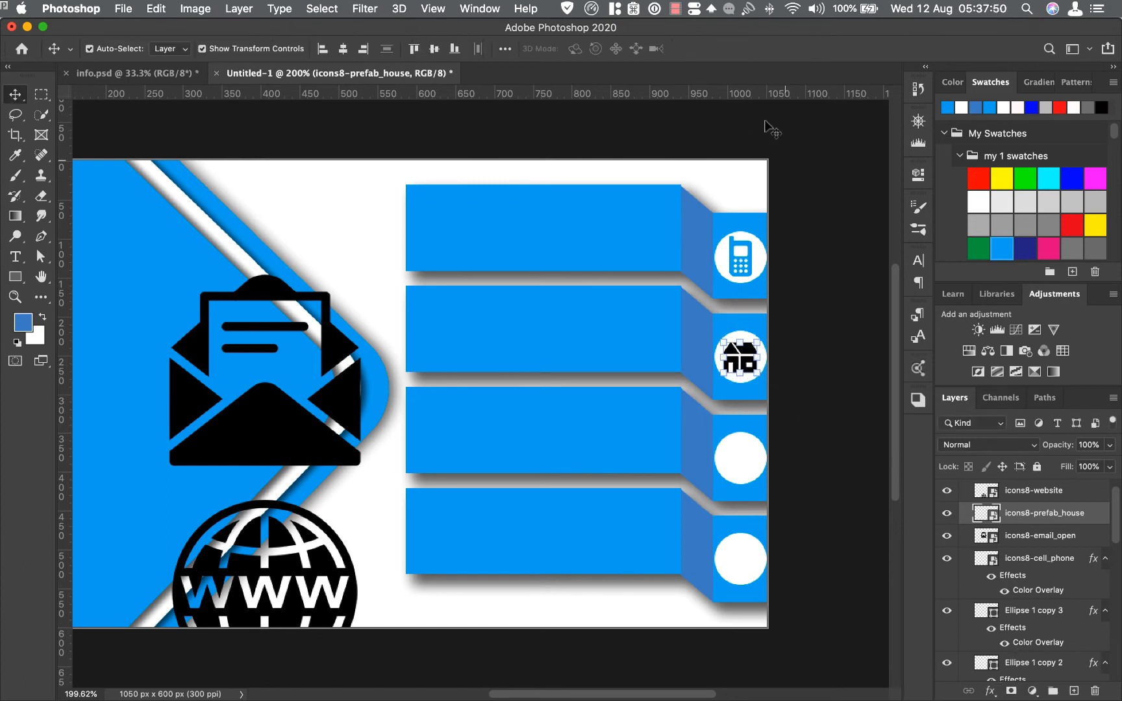
Step: Apply the same light blue Color Overlay to the house icon
left_click(990, 691)
left_click(1017, 608)
left_click(1068, 364)
Step: Scale the envelope icon to 2.40% and nudge it to the centre of the third banner's white circle
left_click(296, 428)
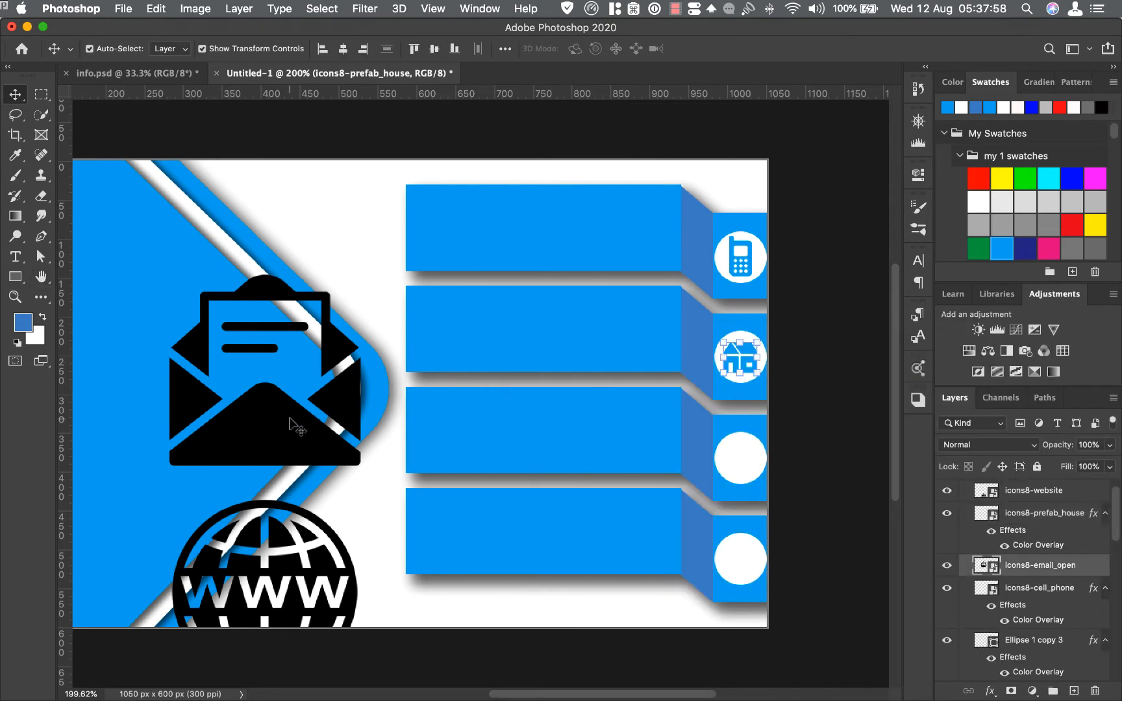
left_click_drag(362, 278, 740, 458)
key("Right")
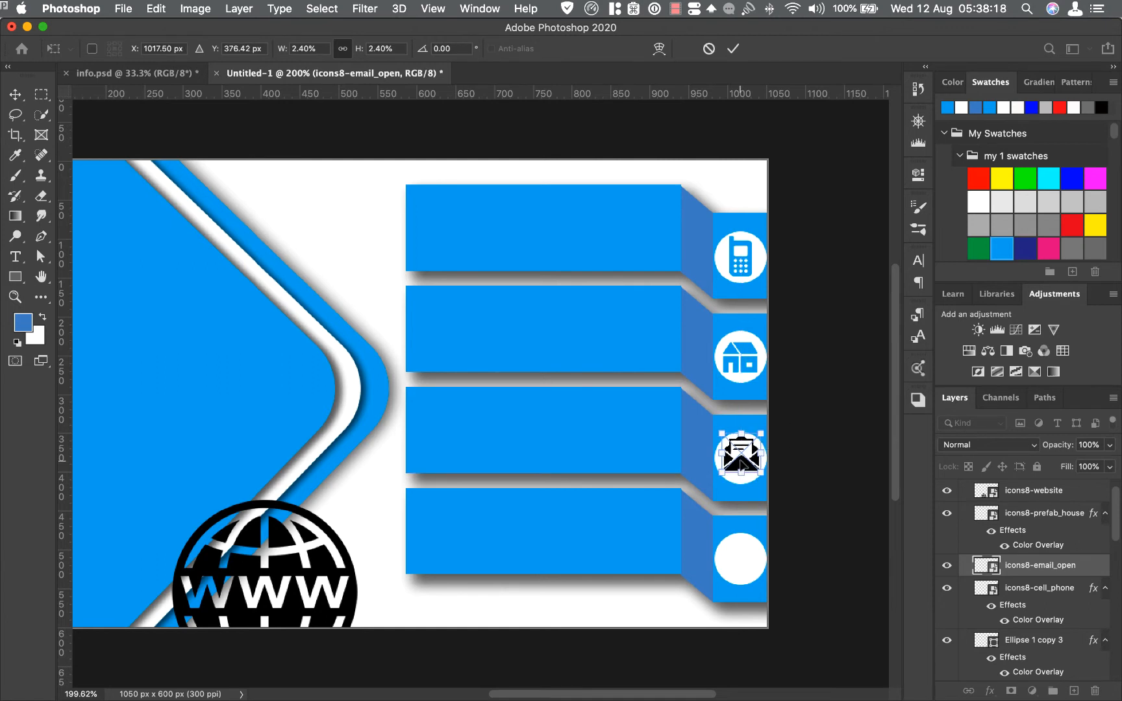
key("Down")
key("Down")
key("Down")
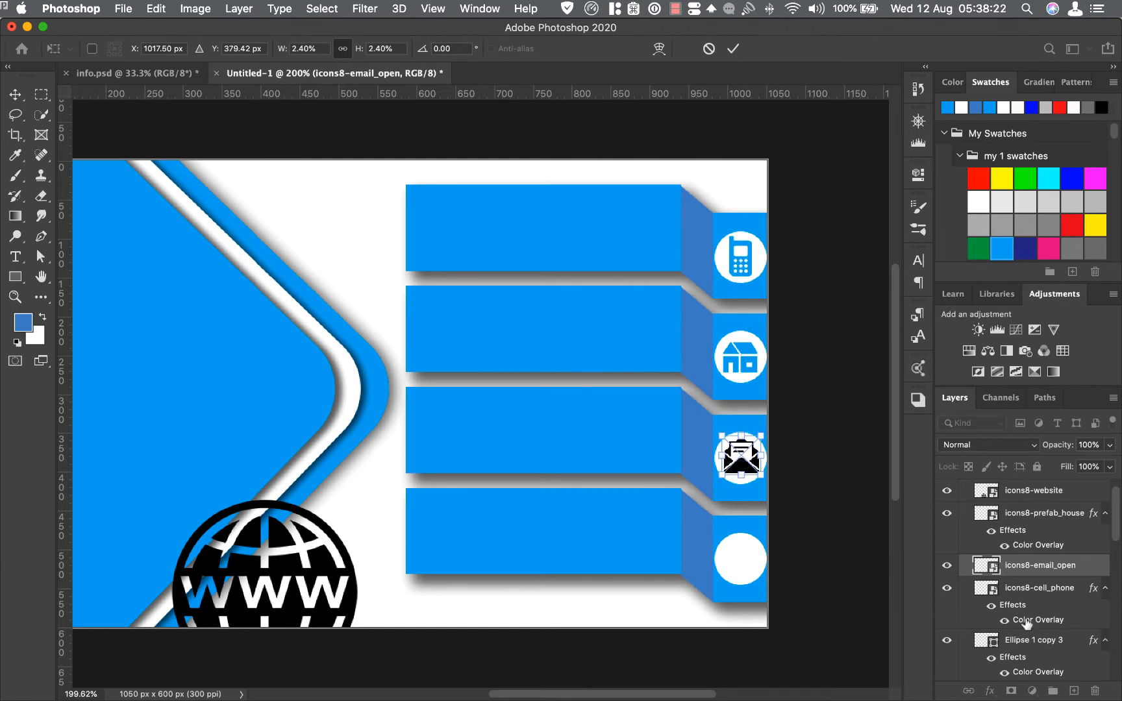
left_click(732, 50)
Step: Apply the light blue Color Overlay to the envelope icon
left_click(990, 691)
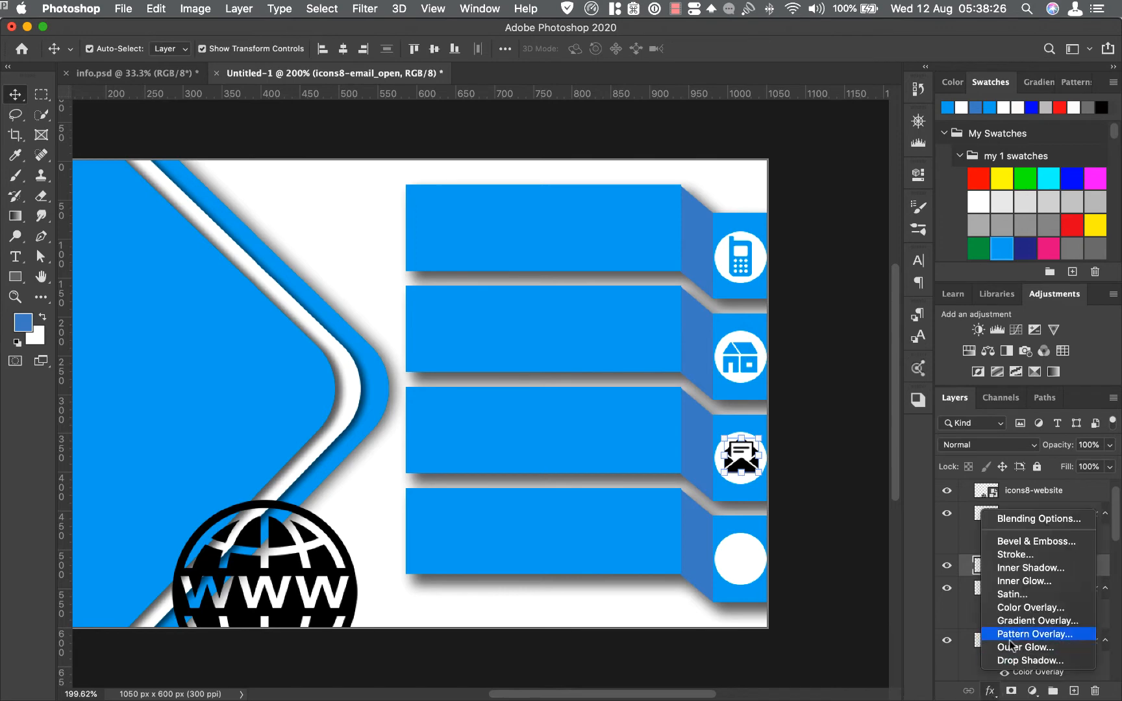
left_click(1015, 615)
left_click(1063, 361)
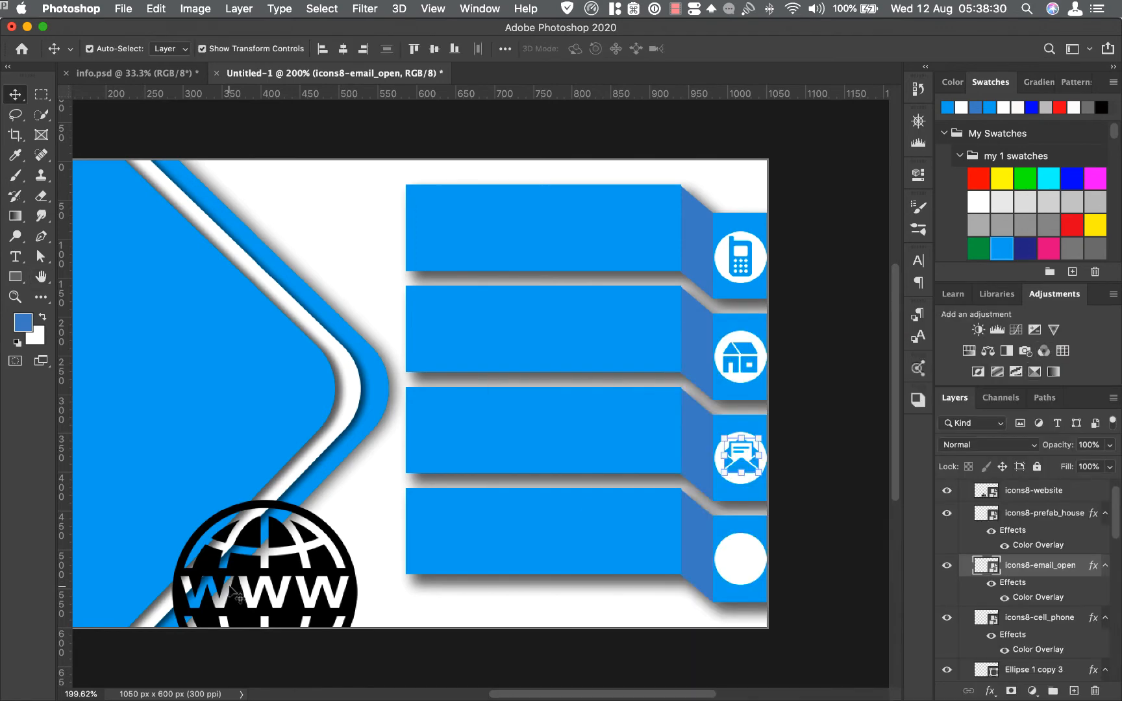
Step: Scale the website globe icon to 2.59% and centre it on the bottom banner's white circle
left_click_drag(293, 571, 473, 396)
left_click(542, 513)
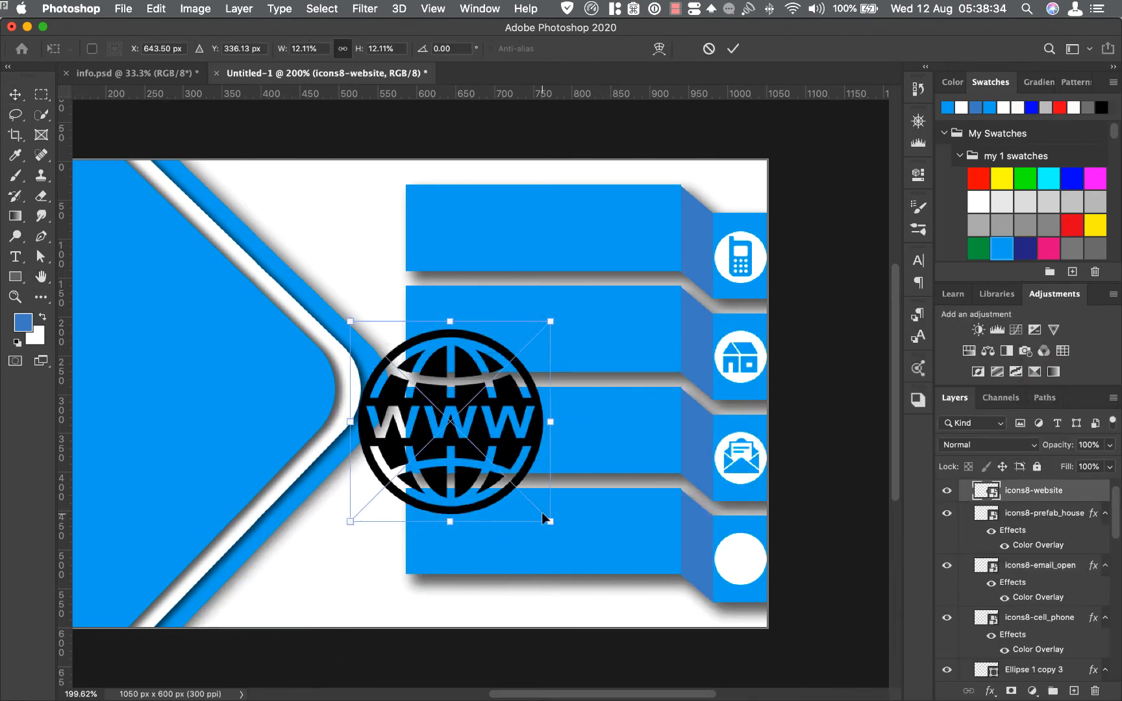
left_click_drag(545, 327, 738, 557)
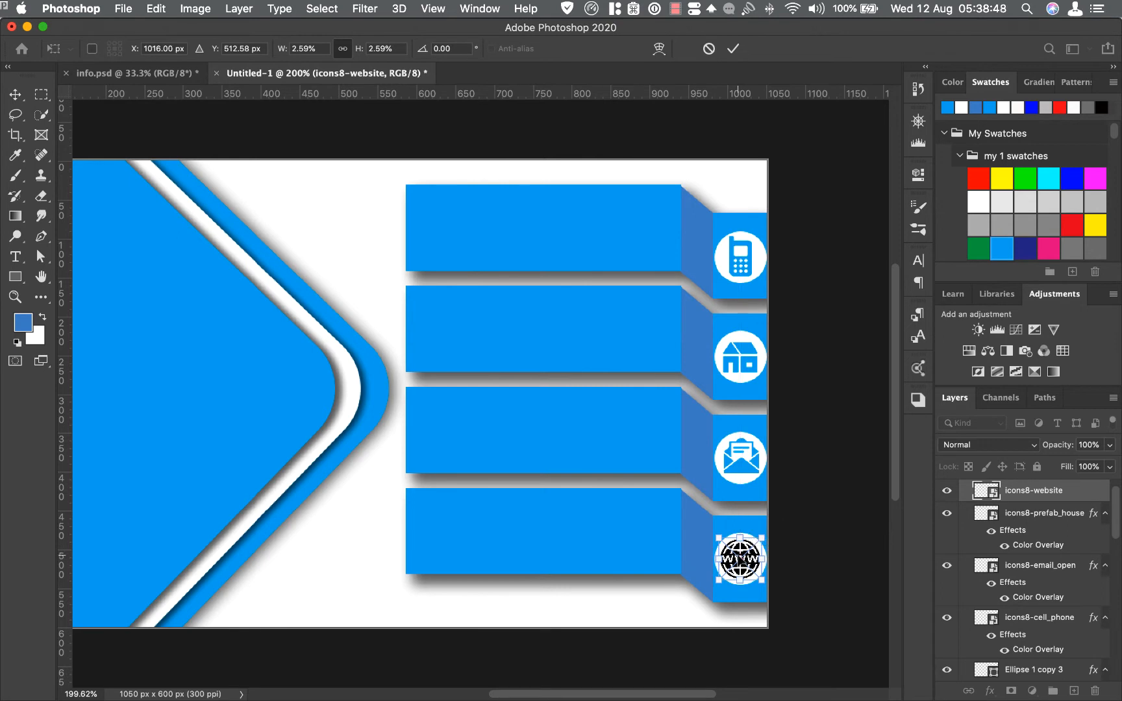
left_click(733, 48)
Step: Apply the light blue Color Overlay to the website globe icon and deselect it
left_click(990, 693)
left_click(1012, 608)
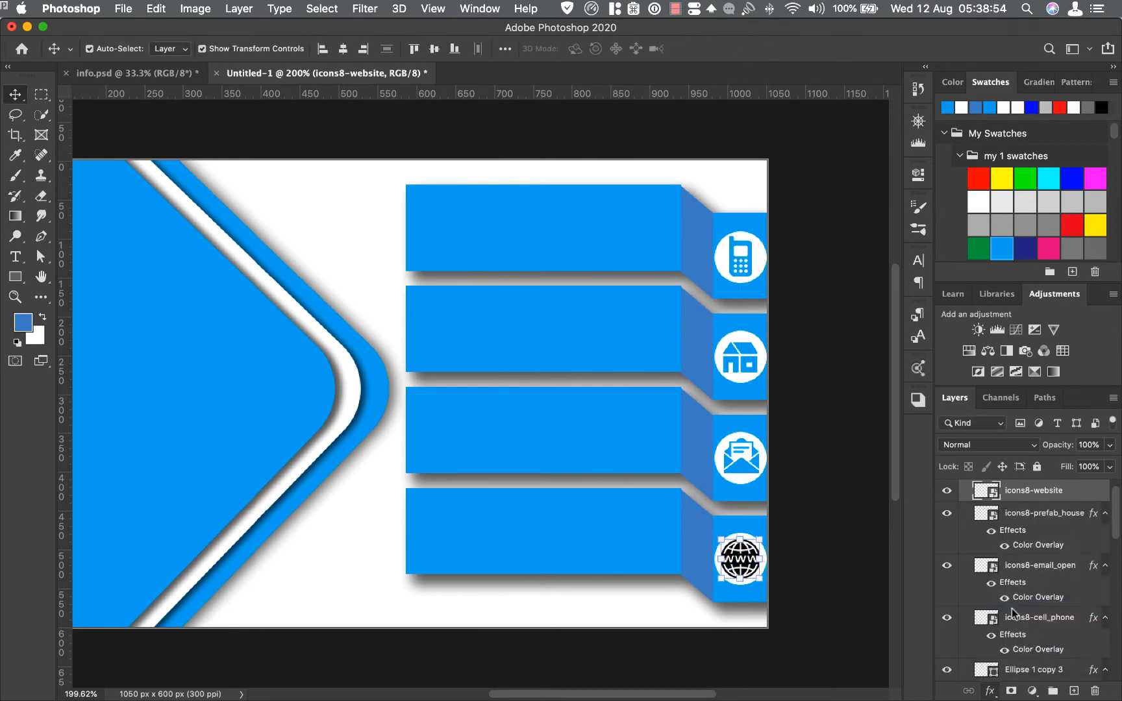
left_click(1074, 366)
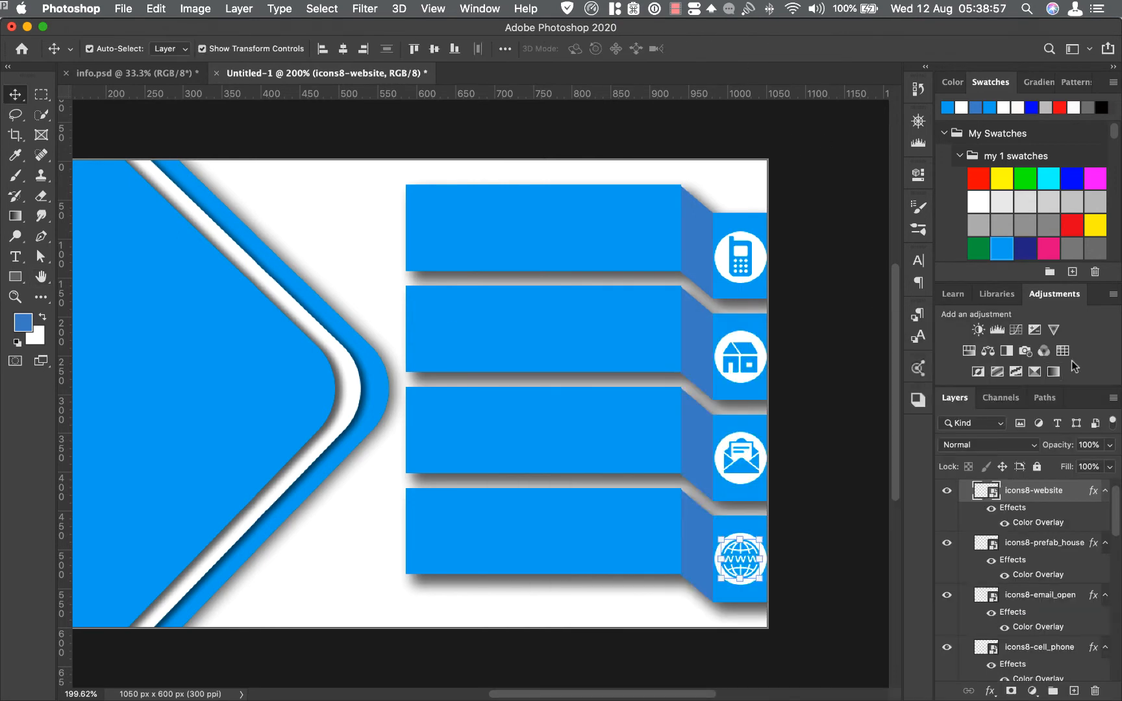
left_click(795, 409)
Step: Copy the phone number, address, e-mail and website text layers together from info.psd into the business card
left_click(130, 73)
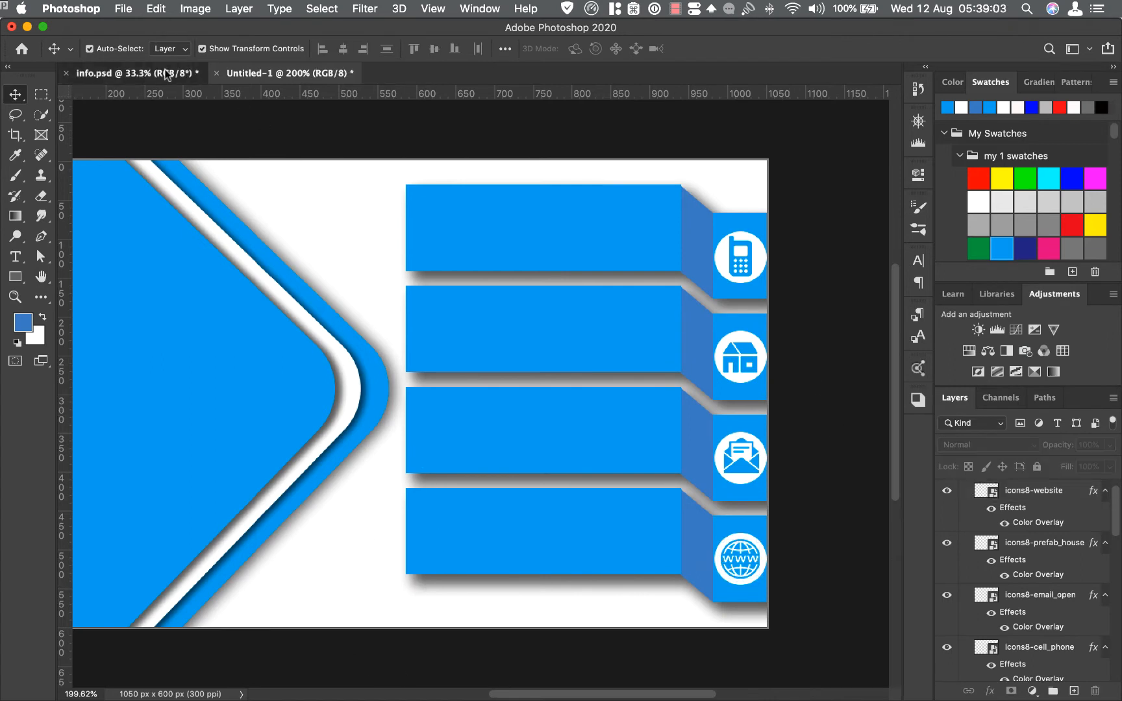
left_click(513, 447)
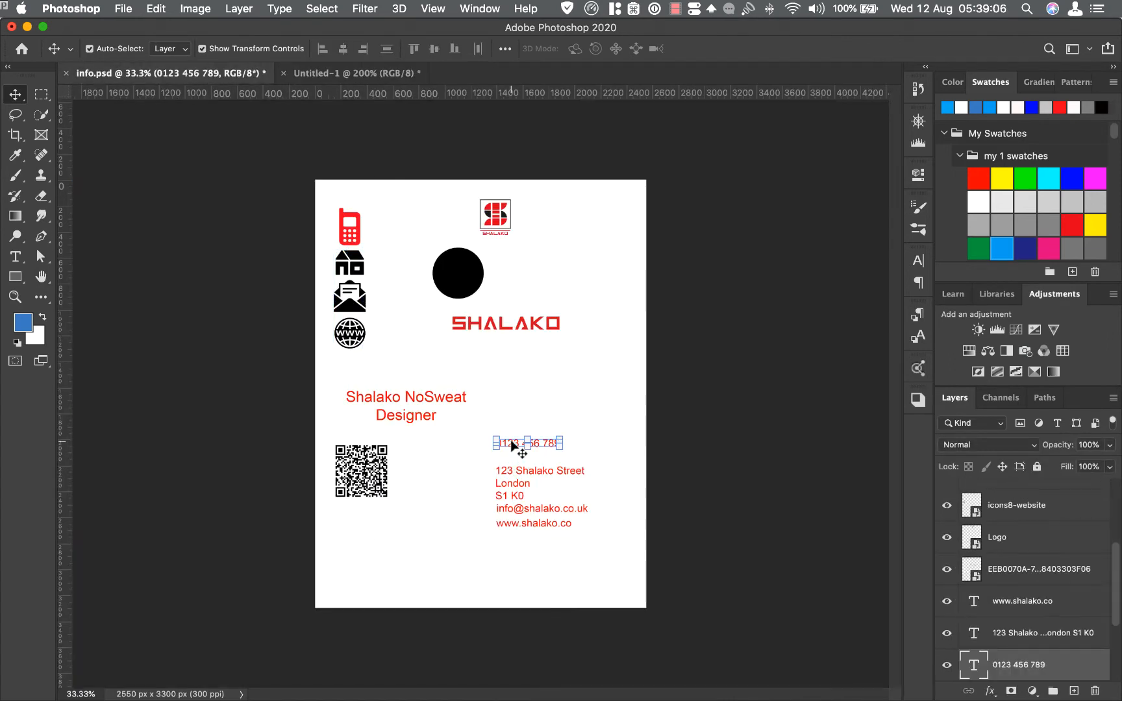
left_click(516, 477, "shift")
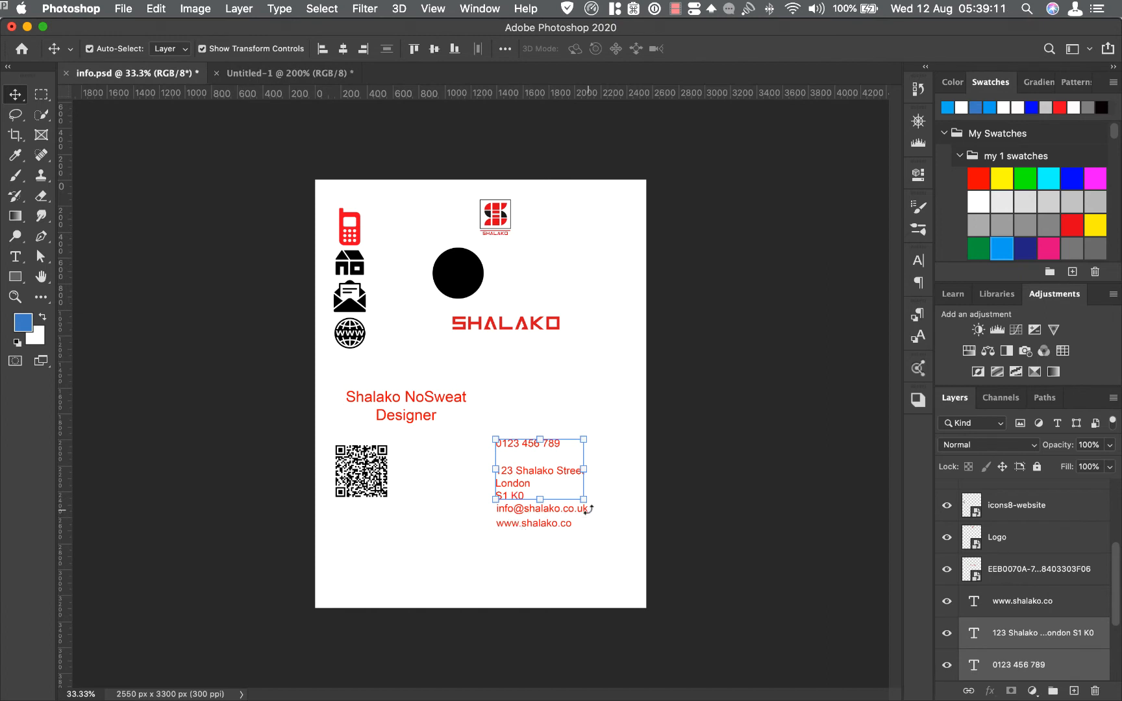
left_click(544, 527, "shift")
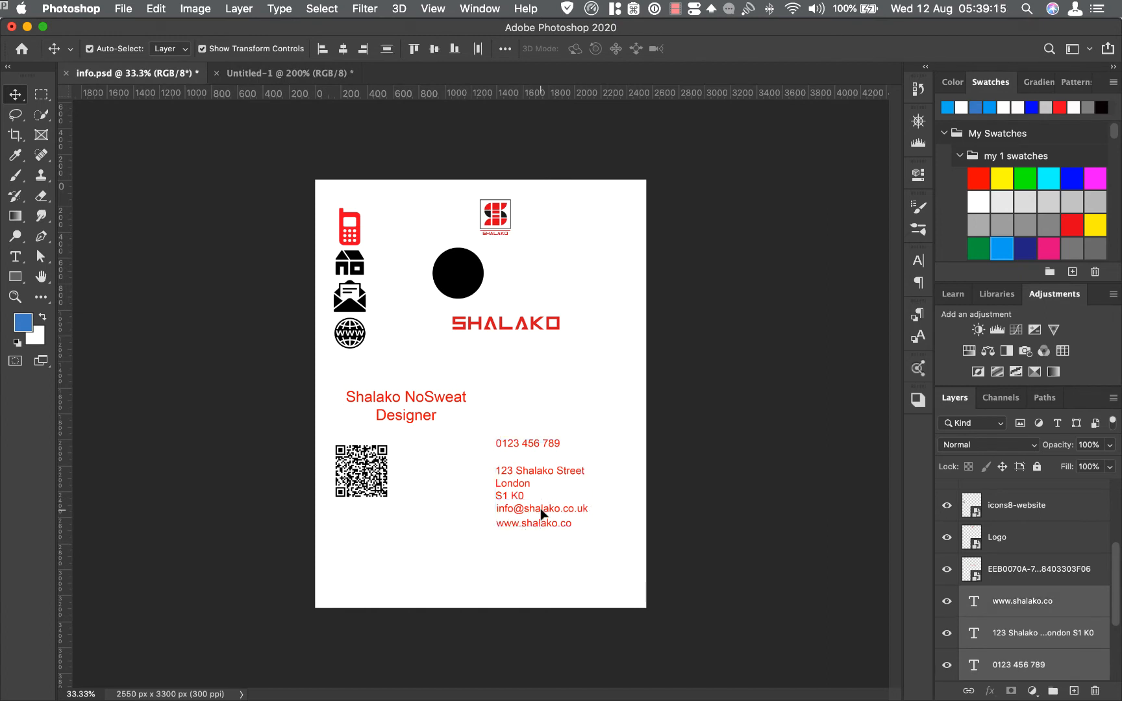
left_click_drag(528, 483, 293, 362)
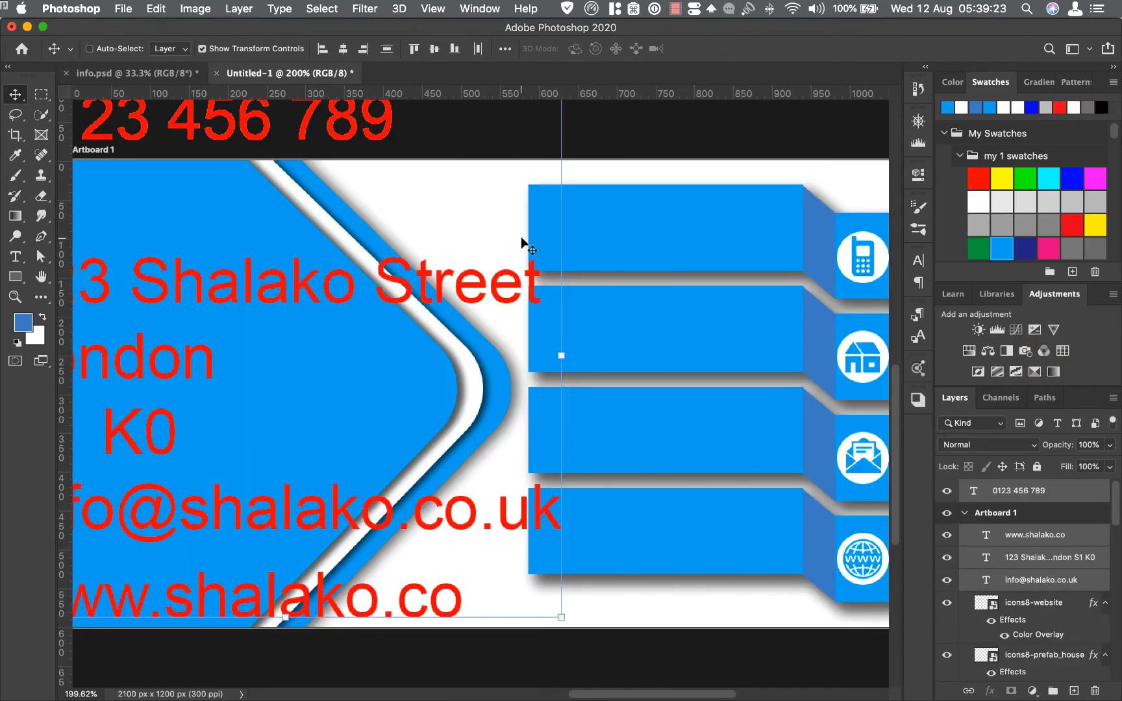
Step: Scale the four copied contact text layers together to 53.36% and place them over the card's large blue shape
key("super+minus")
left_click_drag(330, 341, 383, 354)
left_click_drag(574, 257, 382, 366)
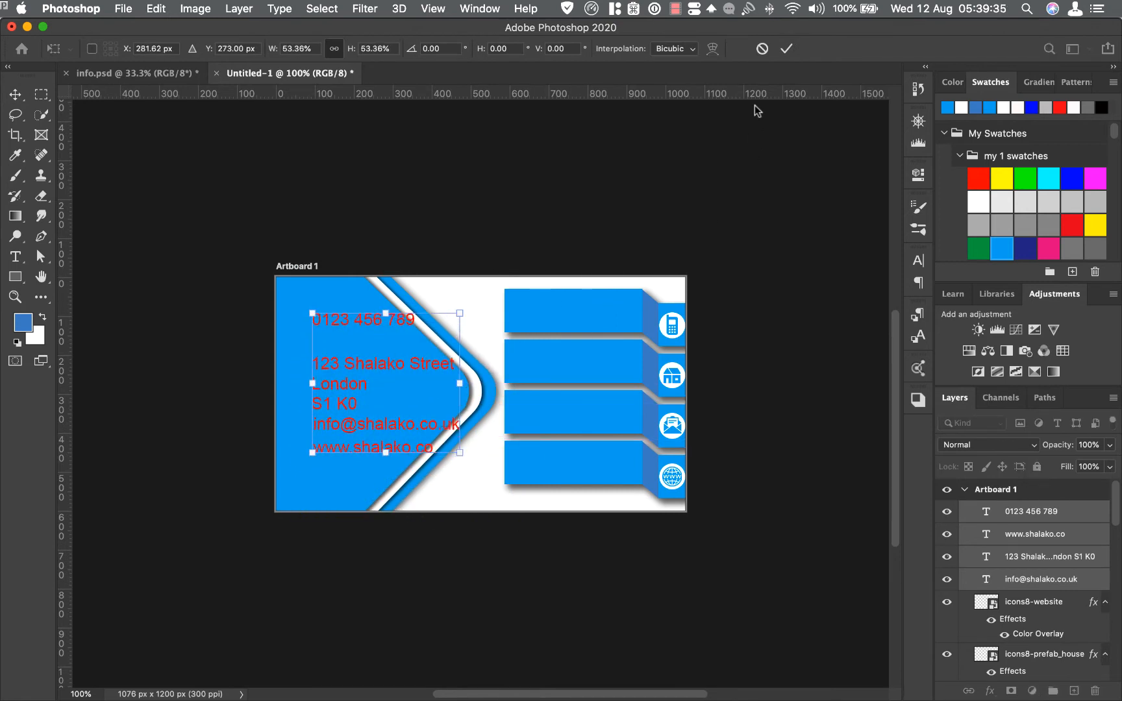
left_click(787, 48)
Step: Place the phone number text on the top banner and colour it white
left_click_drag(401, 320, 607, 316)
left_click(917, 261)
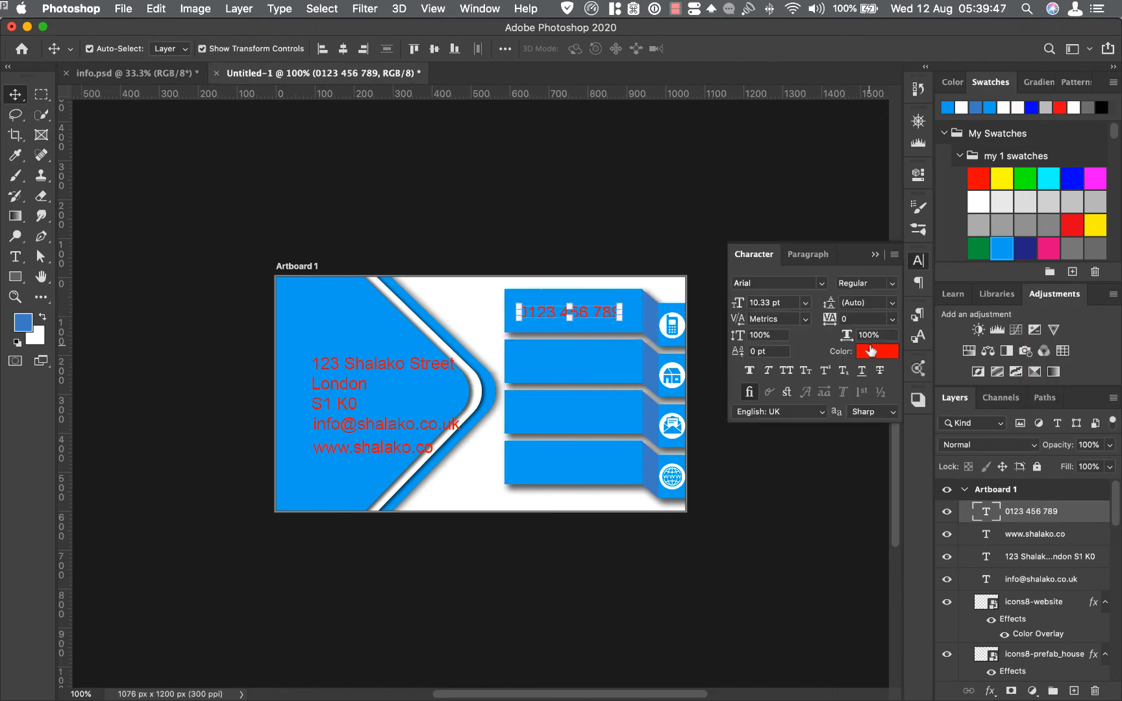
left_click(872, 351)
left_click(676, 288)
left_click(821, 400)
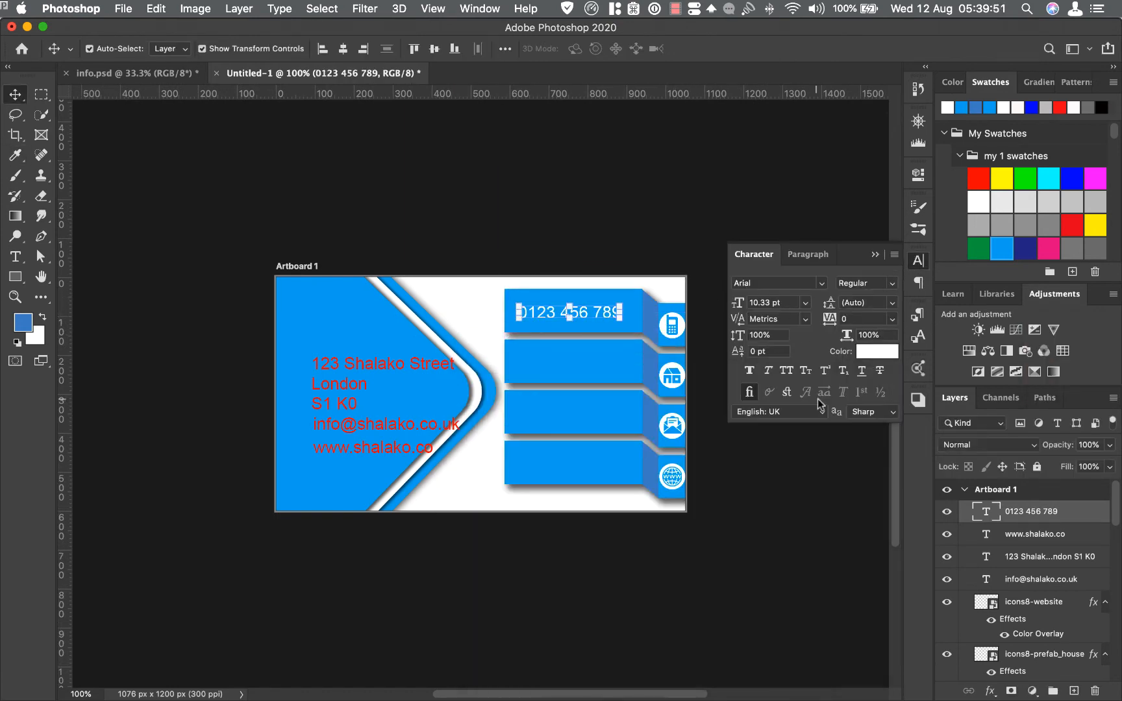
Step: Place the address text on the second banner, set it to 7 pt and colour it white (ffffff)
left_click(392, 370)
left_click_drag(389, 367, 585, 357)
left_click_drag(745, 311, 738, 305)
left_click_drag(546, 360, 555, 356)
left_click(877, 351)
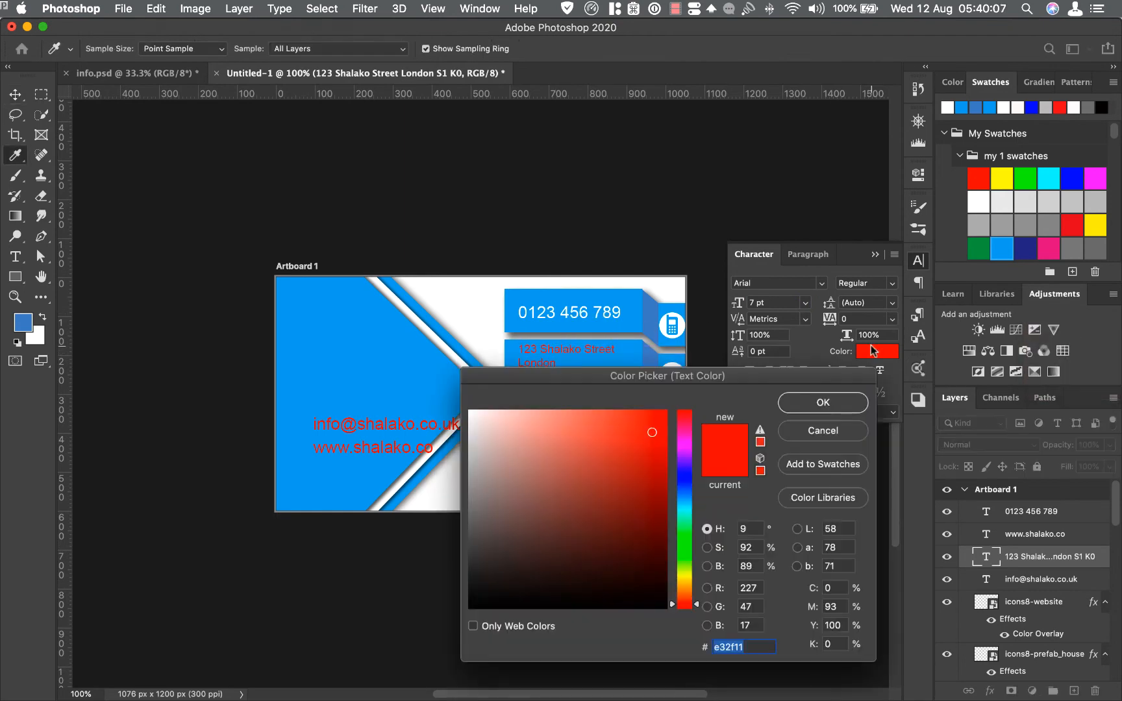
type("ffffff")
left_click(823, 402)
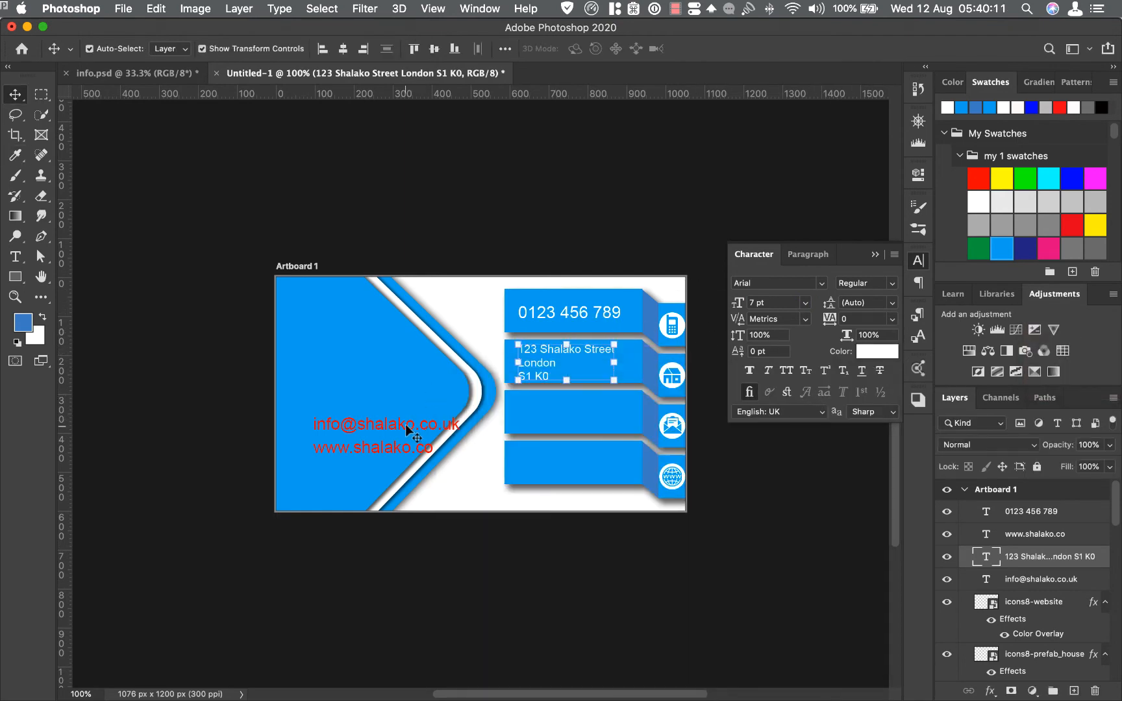
Step: Place the e-mail text on the third banner, set it to 8 pt and colour it white (ffffff)
left_click_drag(401, 423, 606, 415)
left_click_drag(744, 303, 741, 303)
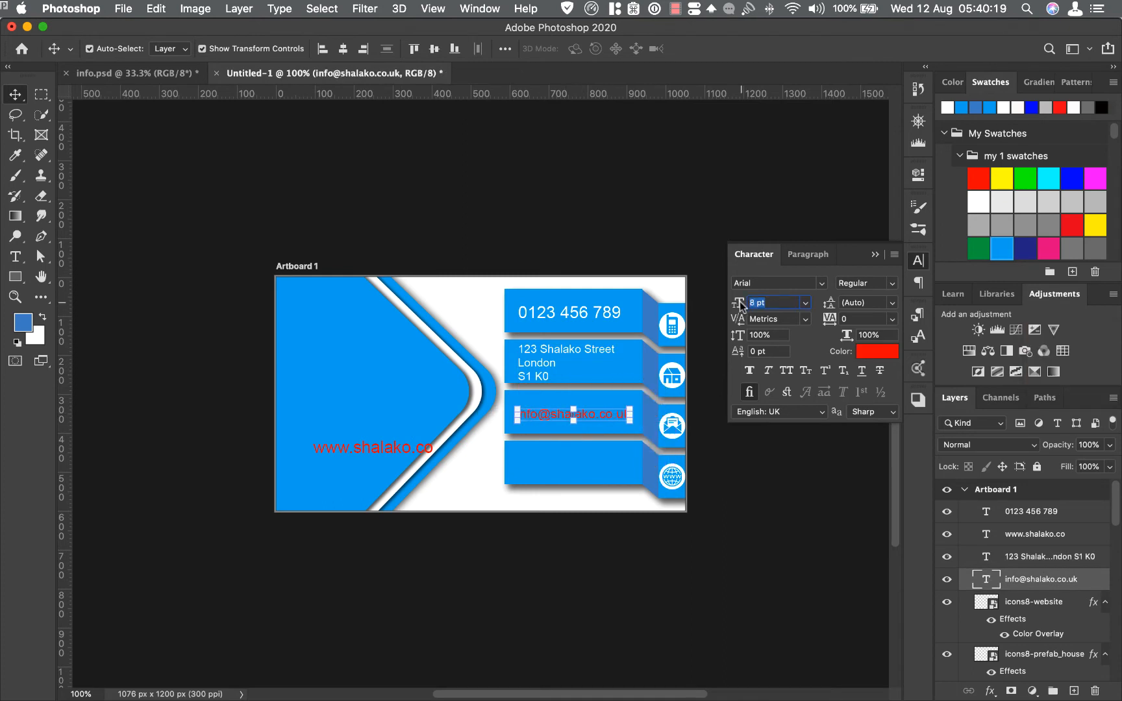
left_click(877, 352)
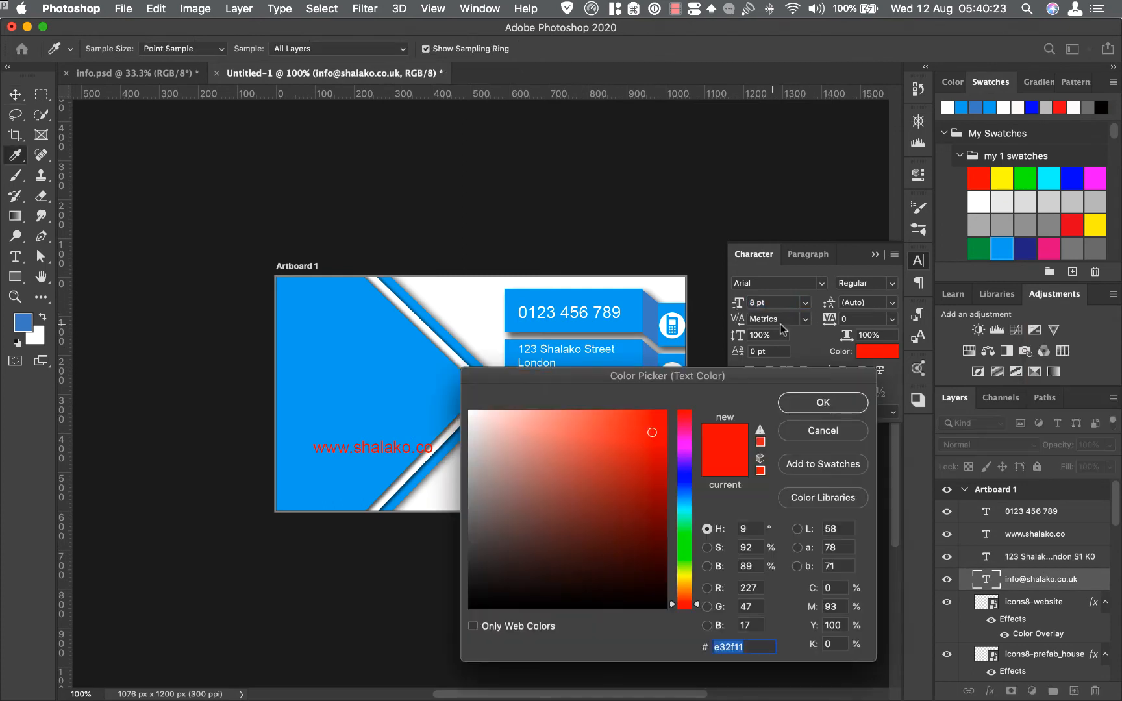
type("ffffff")
left_click(824, 401)
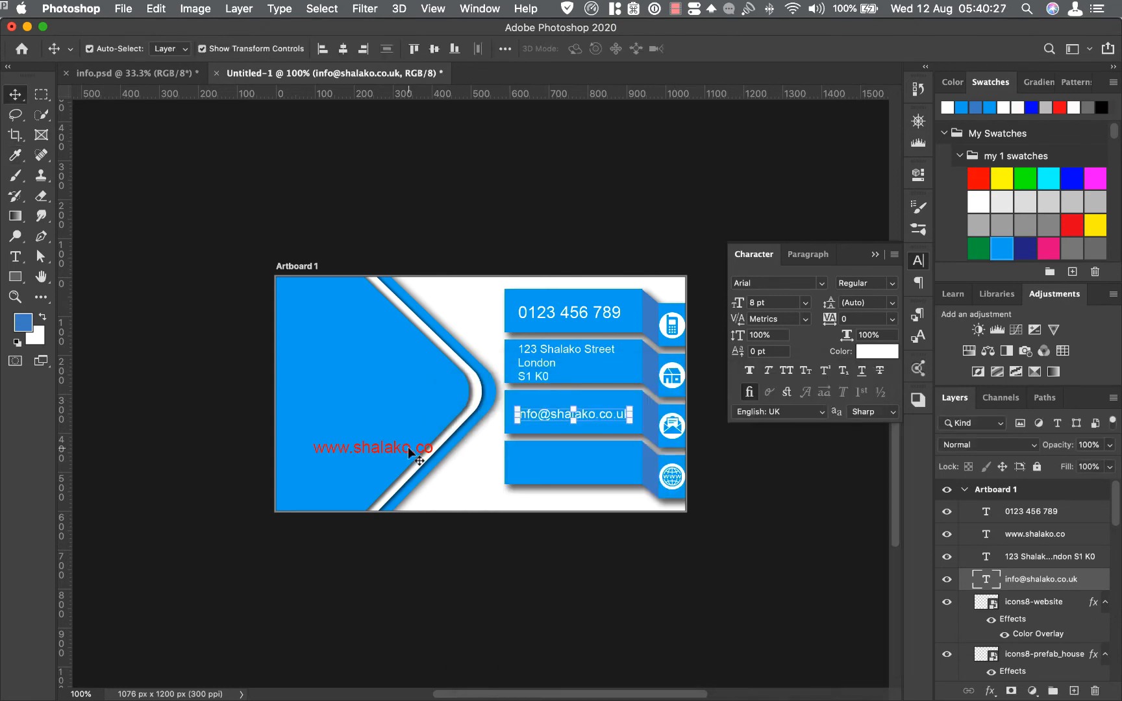
Step: Place the website text on the bottom banner and colour it white
left_click_drag(407, 450, 608, 471)
double_click(610, 472)
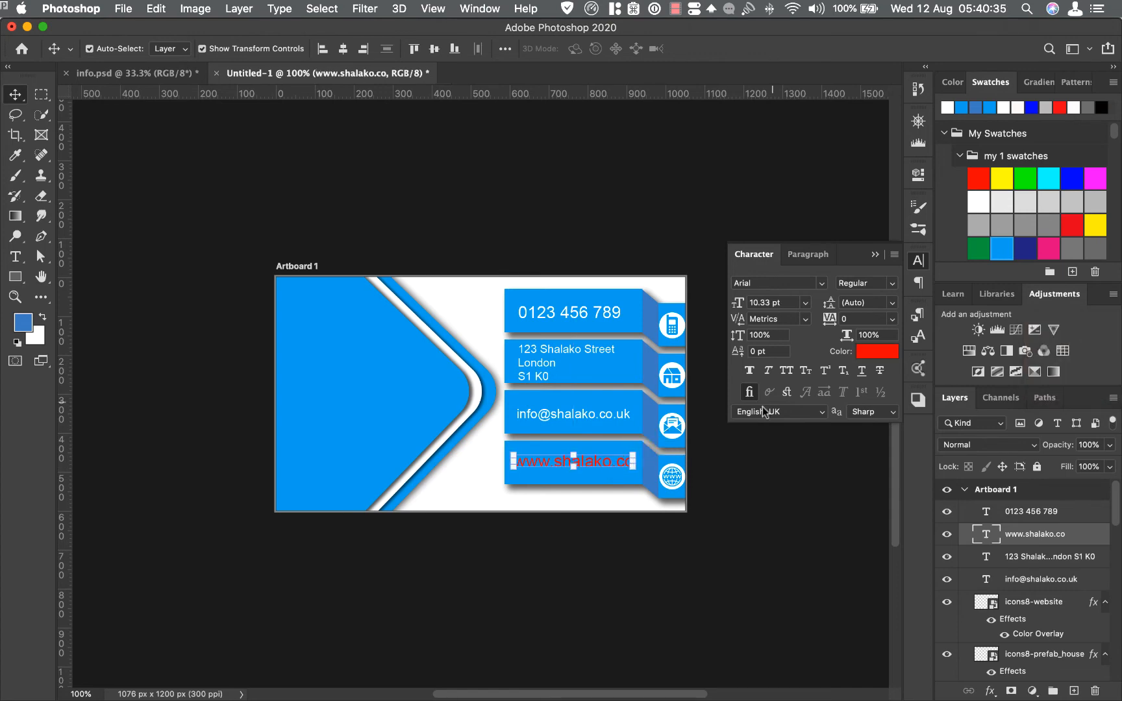
left_click(876, 351)
left_click(817, 404)
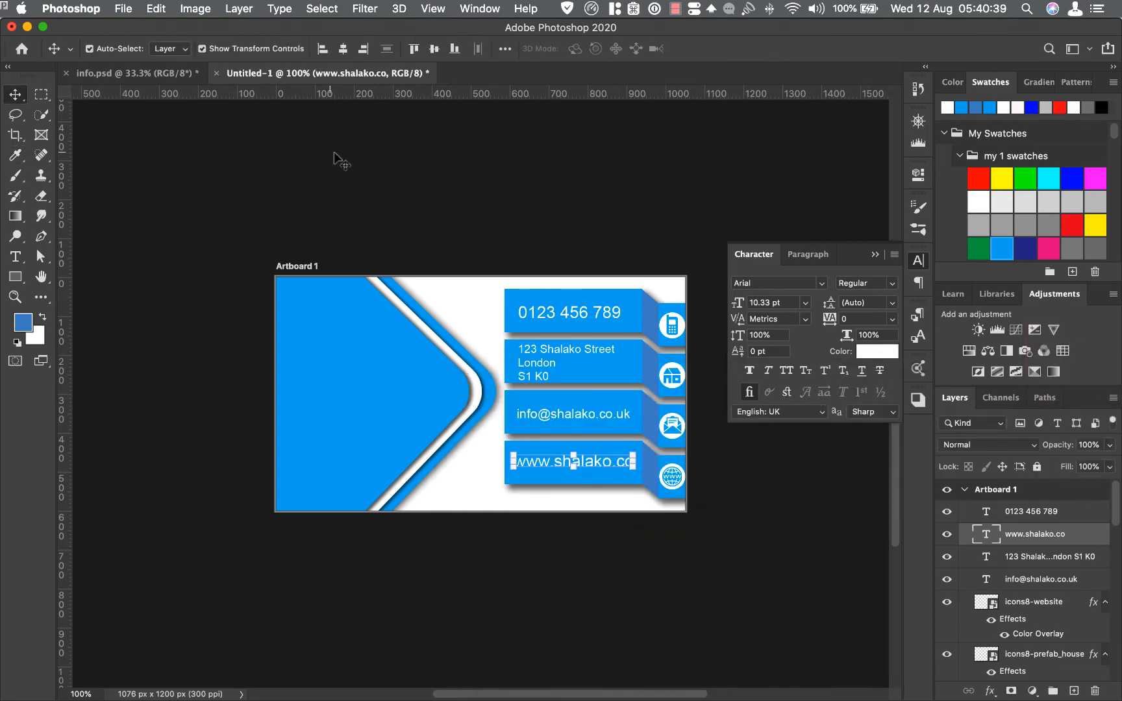
Step: Copy the logo from info.psd into the business card, scaled to 10.73% and placed on the large blue shape
left_click(162, 73)
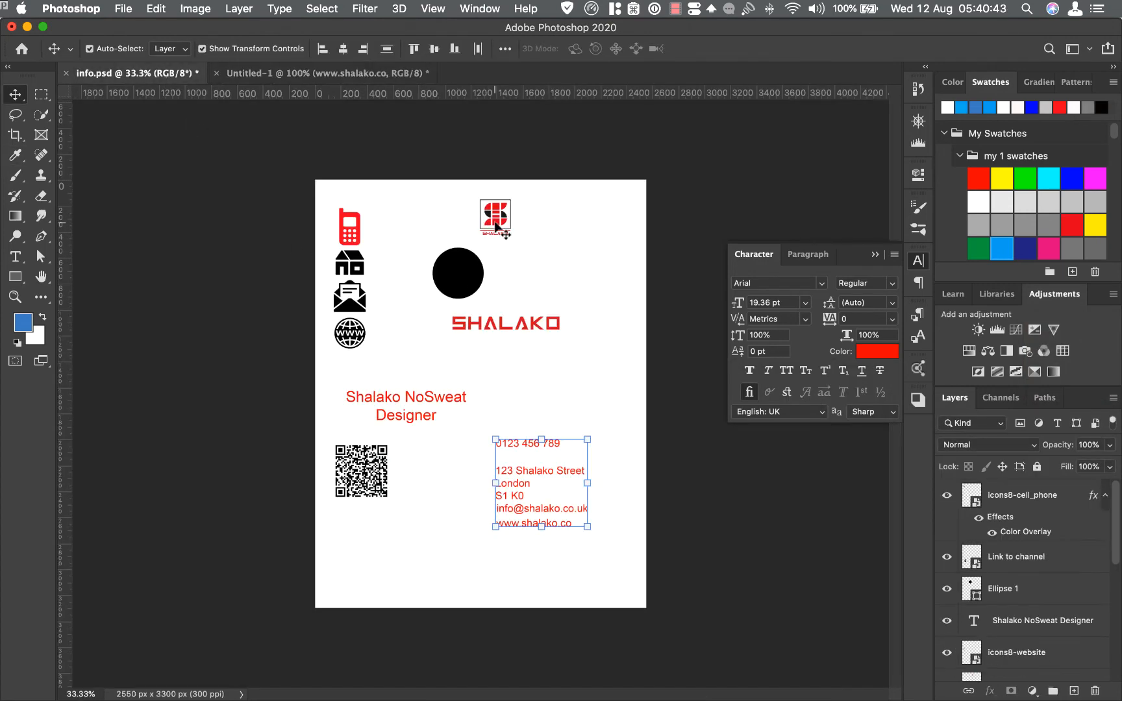
left_click_drag(491, 221, 325, 79)
mouse_move(369, 458)
left_mouse_down()
mouse_move(369, 435)
mouse_move(354, 446)
left_mouse_up()
left_click(306, 403)
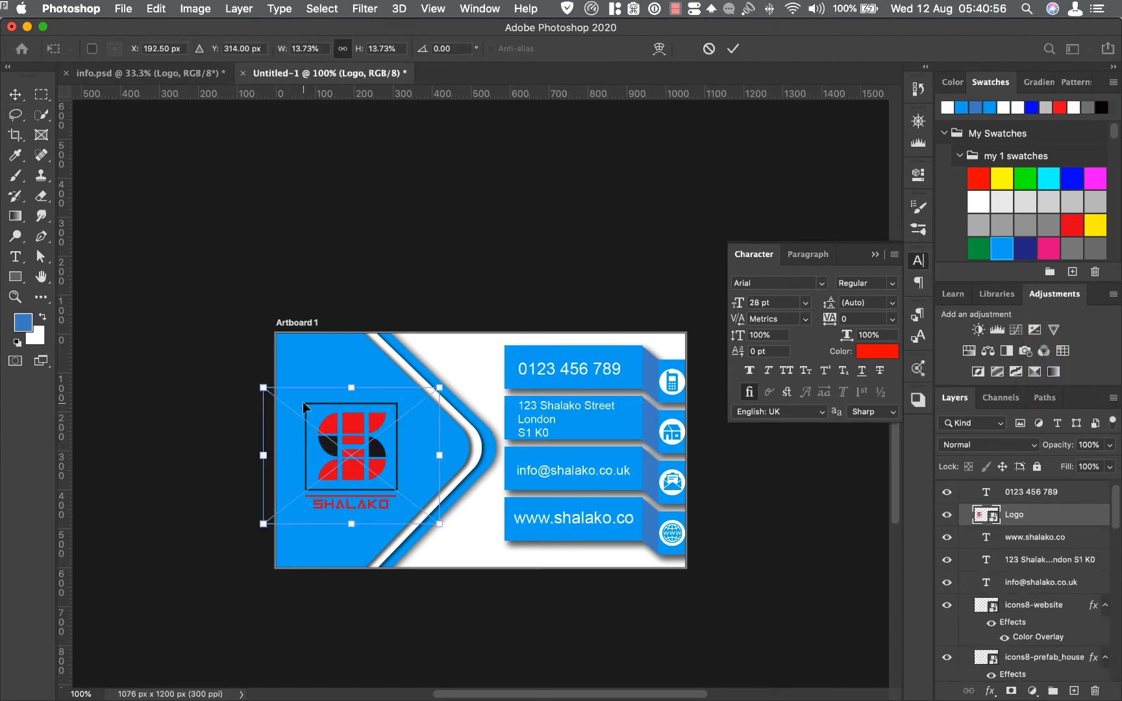
left_click_drag(282, 52, 278, 52)
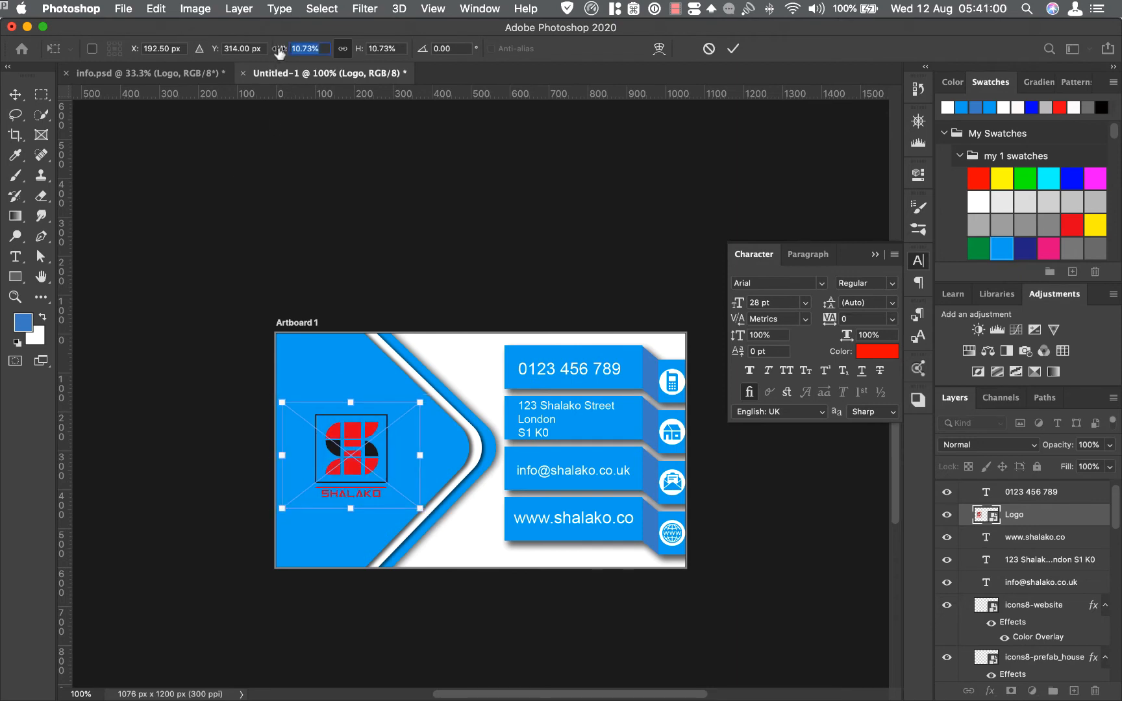
left_click_drag(353, 446, 356, 453)
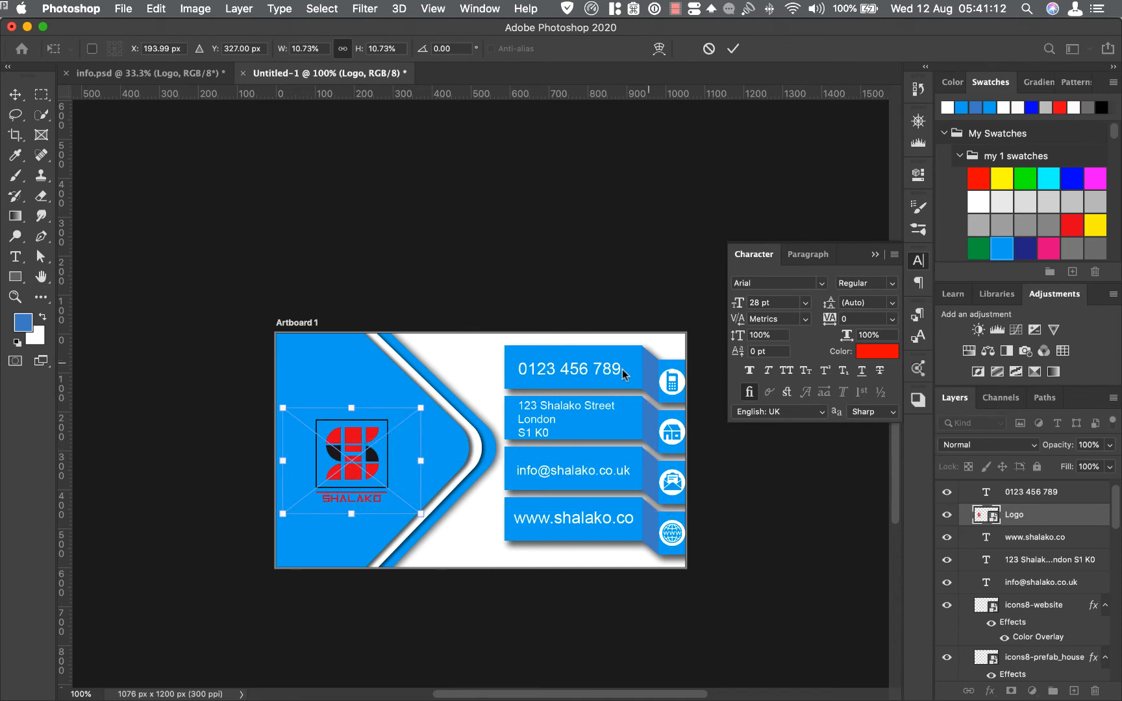
left_click(732, 49)
Step: Apply a white Color Overlay to the logo and shift it slightly upward
left_click(991, 691)
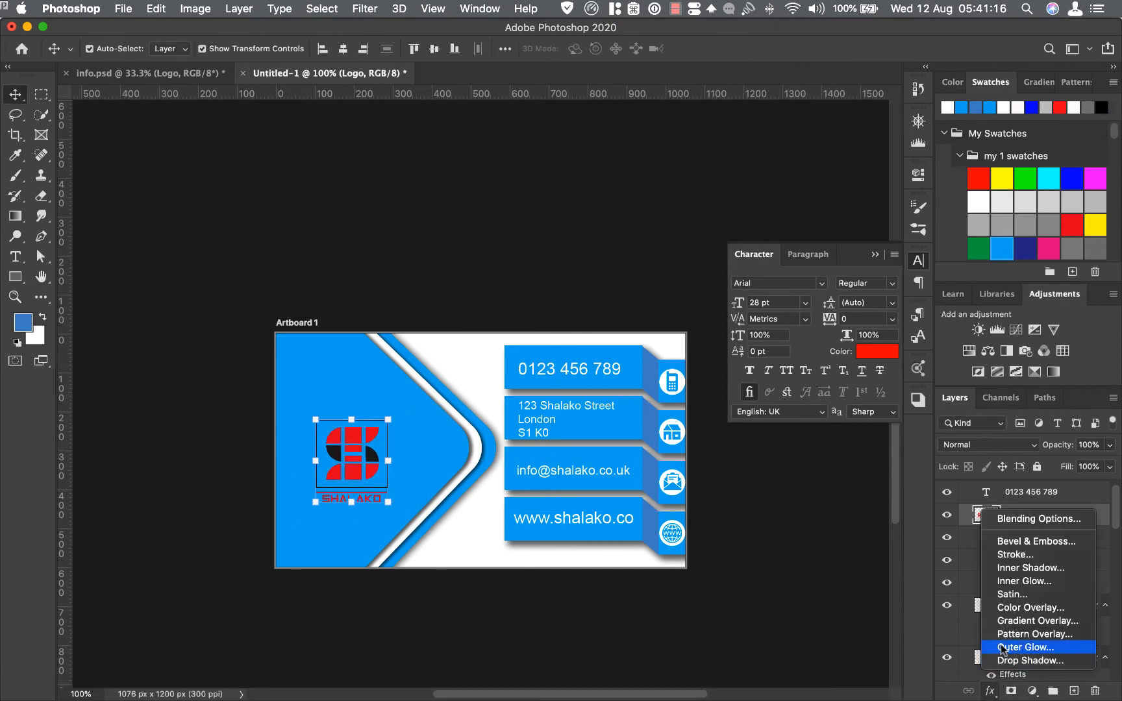
left_click(1000, 608)
left_click(888, 388)
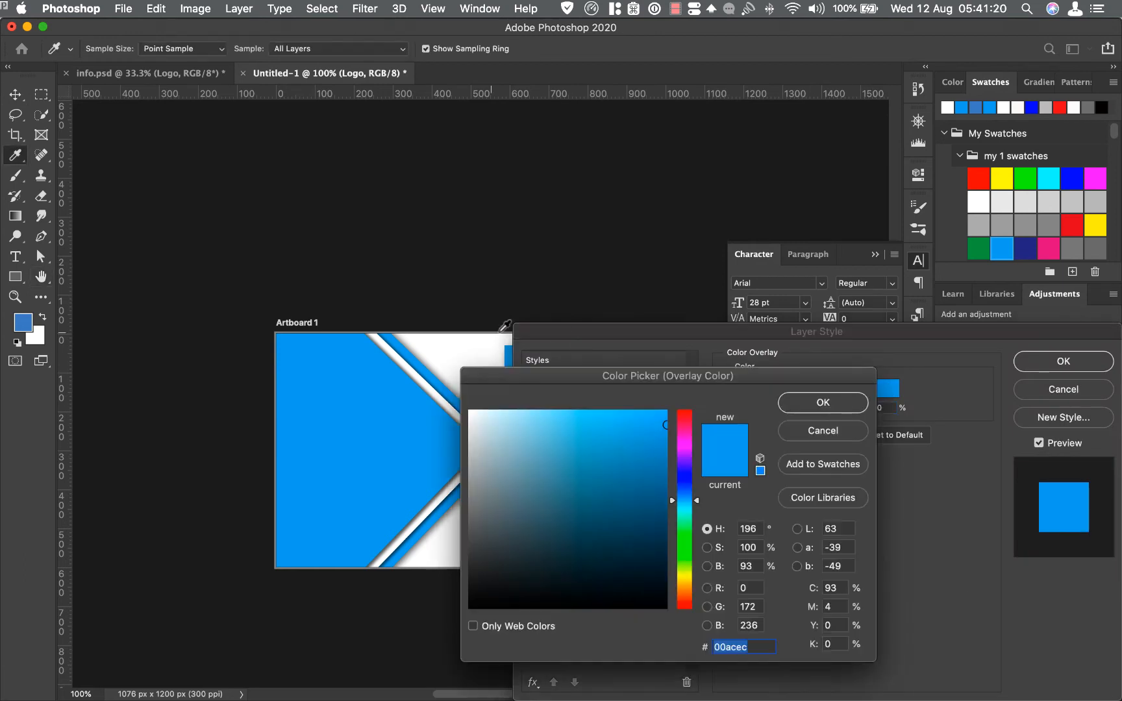
left_click(498, 334)
left_click(834, 404)
left_click(1033, 363)
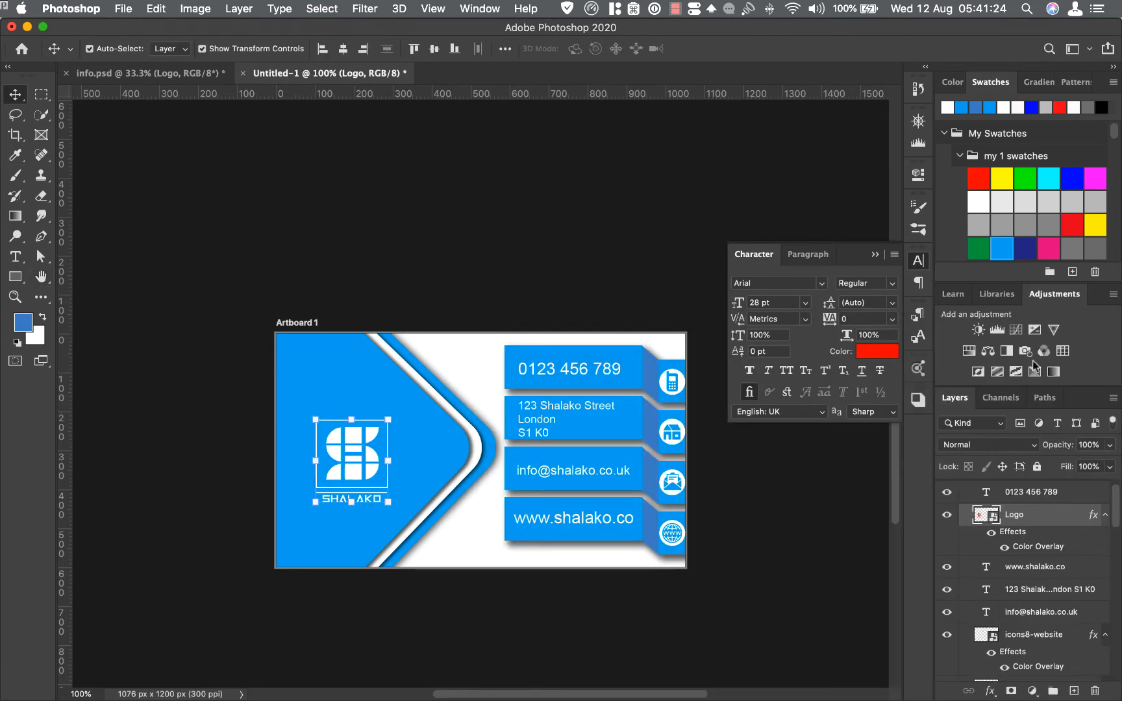
left_click_drag(354, 442, 355, 435)
Step: Copy the QR code and the name and job title text together from info.psd into the business card
left_click(149, 73)
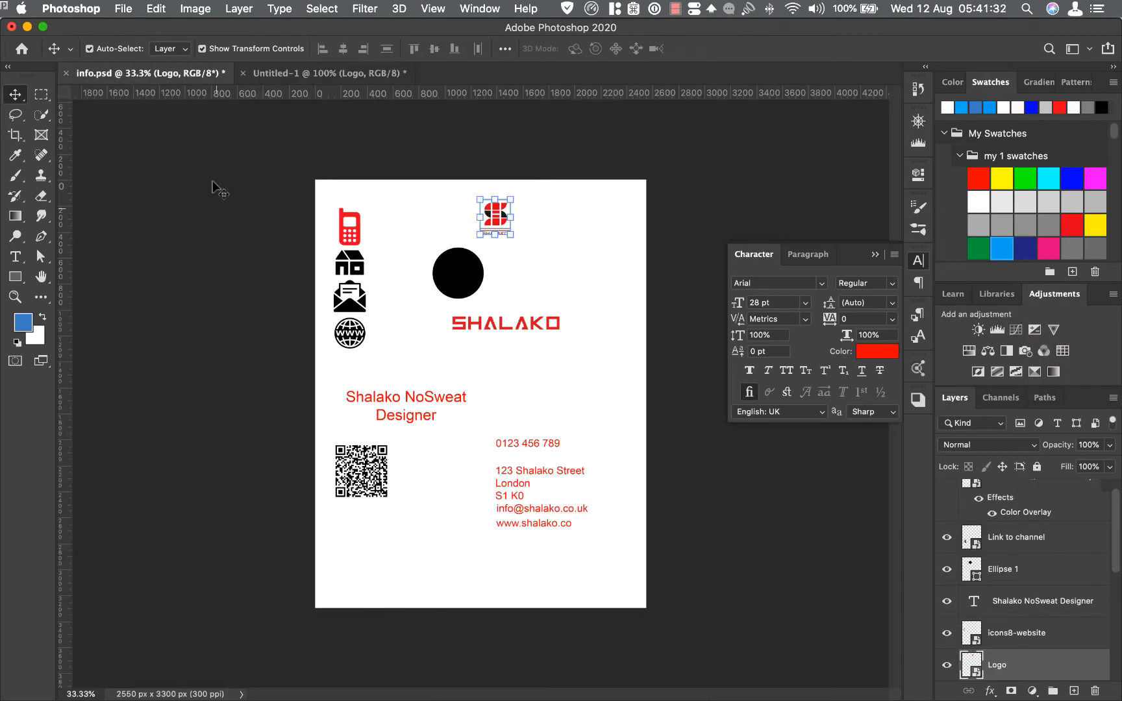
left_click(361, 476)
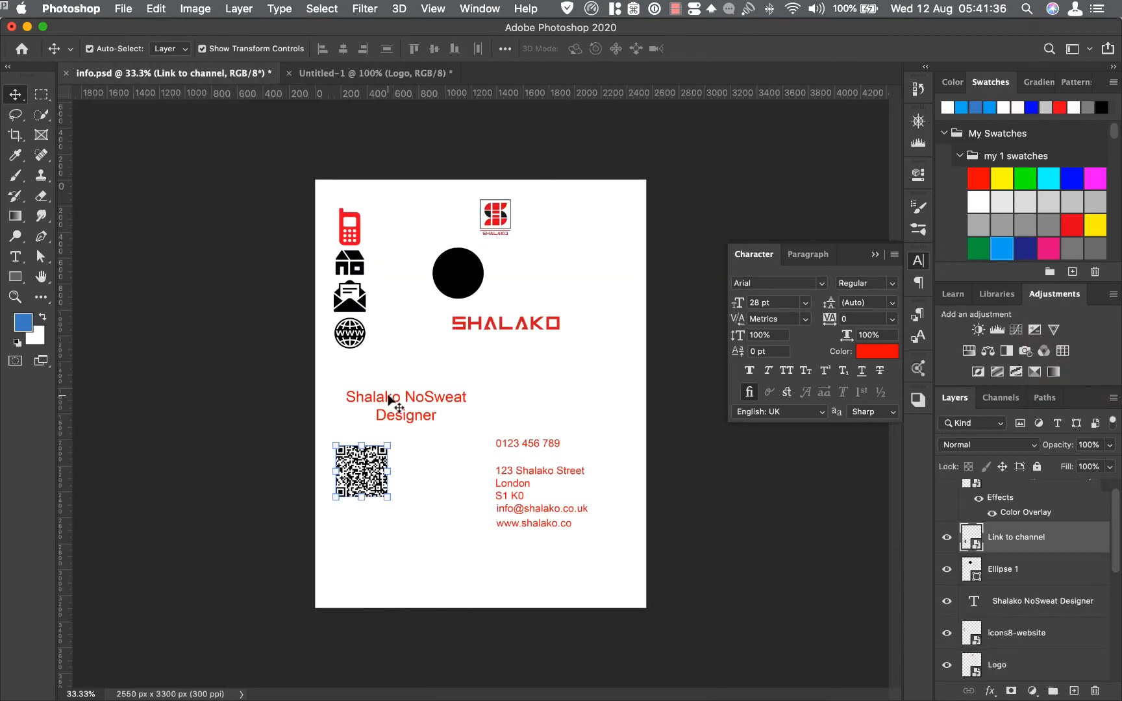
left_click(389, 399, "shift")
left_click_drag(390, 400, 250, 76)
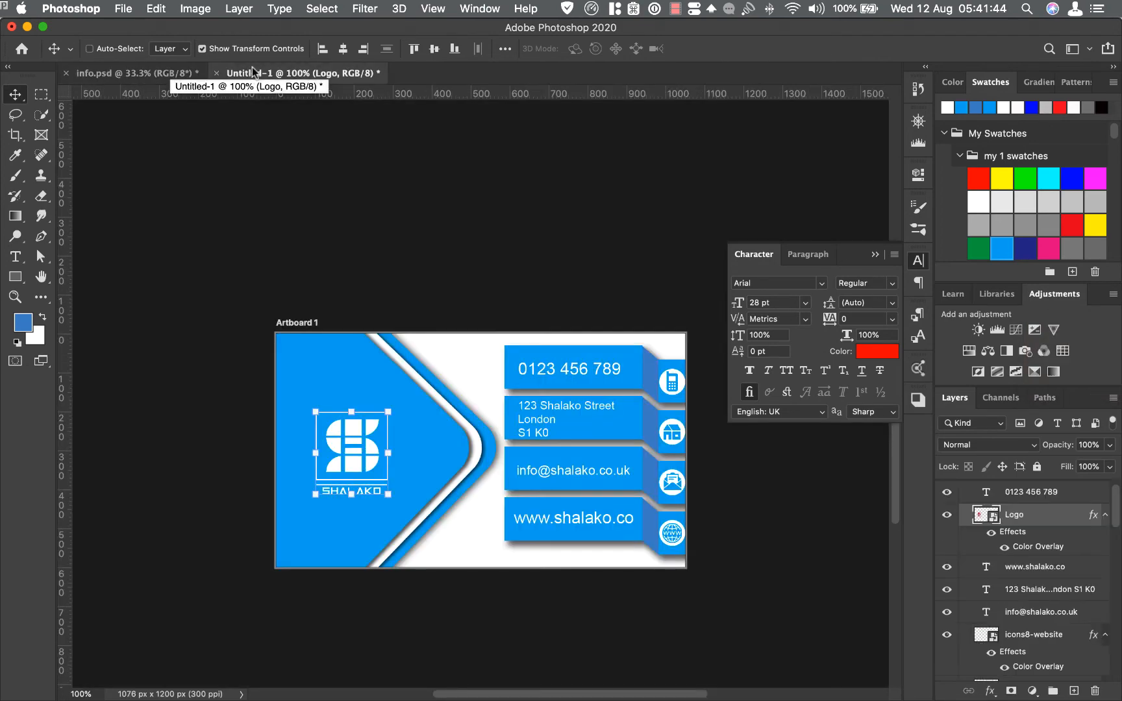
key("super+z")
left_click_drag(352, 439, 380, 366)
left_click(133, 73)
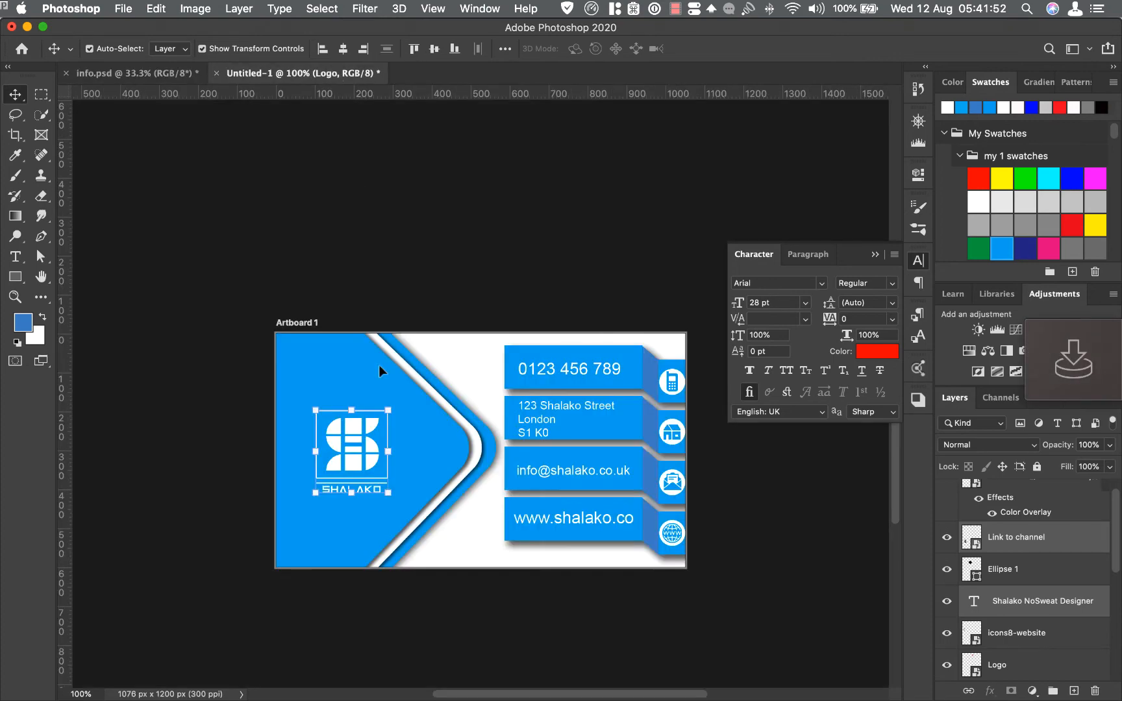
Step: Scale the QR code and the name text together to 43.17% and position them over the blue shape
left_click_drag(473, 458, 476, 463)
left_click_drag(676, 302, 469, 511)
left_click_drag(323, 558, 359, 479)
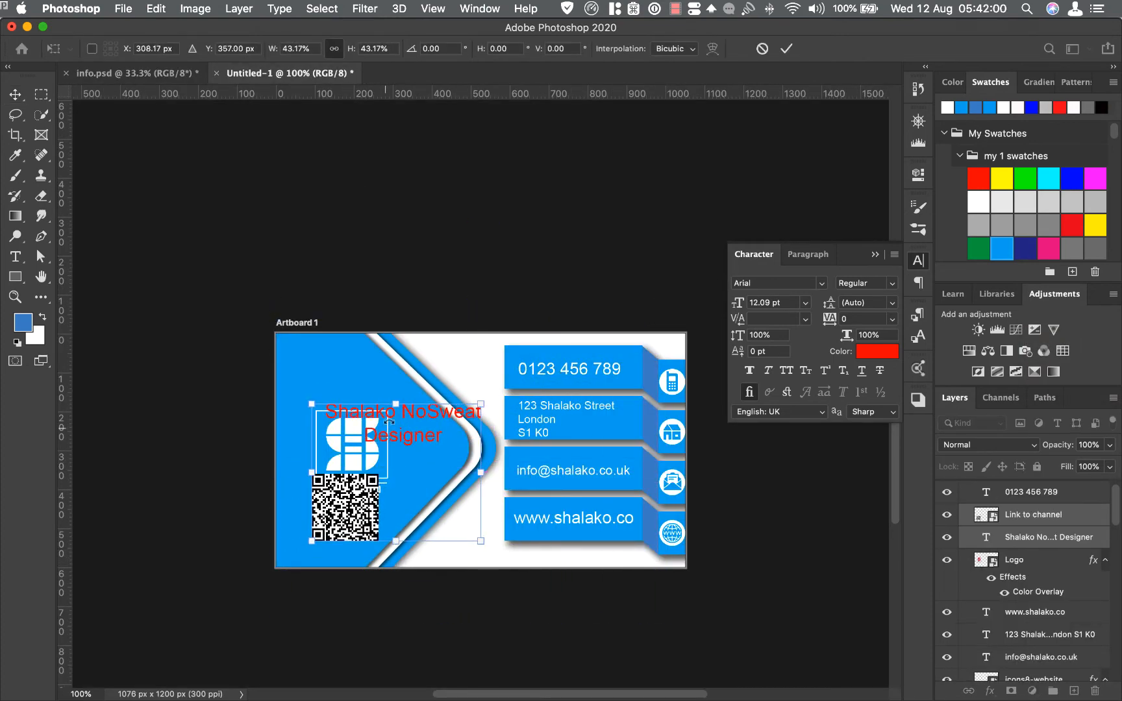
left_click(786, 49)
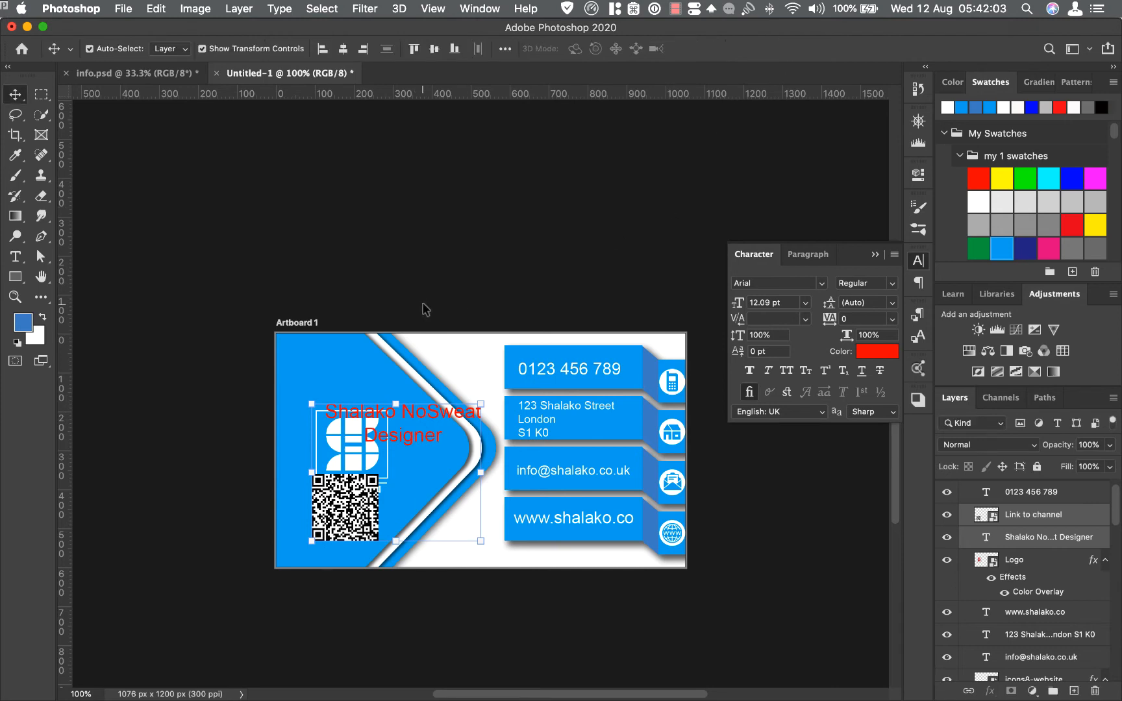
Step: Shrink the QR code and place it in the card's lower-left corner
left_click(470, 286)
left_click(365, 507)
left_click_drag(380, 475, 298, 547)
left_click(732, 48)
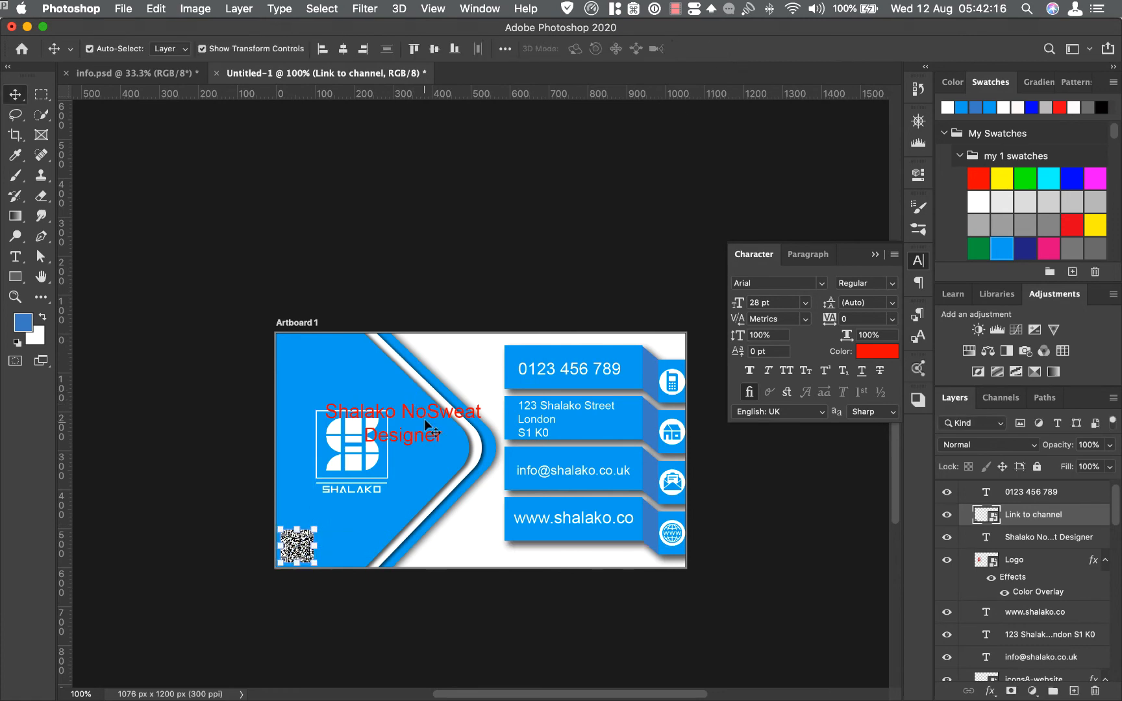
Step: Set the name and job title text to 8 pt, place it above the logo and colour it white (ffffff)
left_click(421, 421)
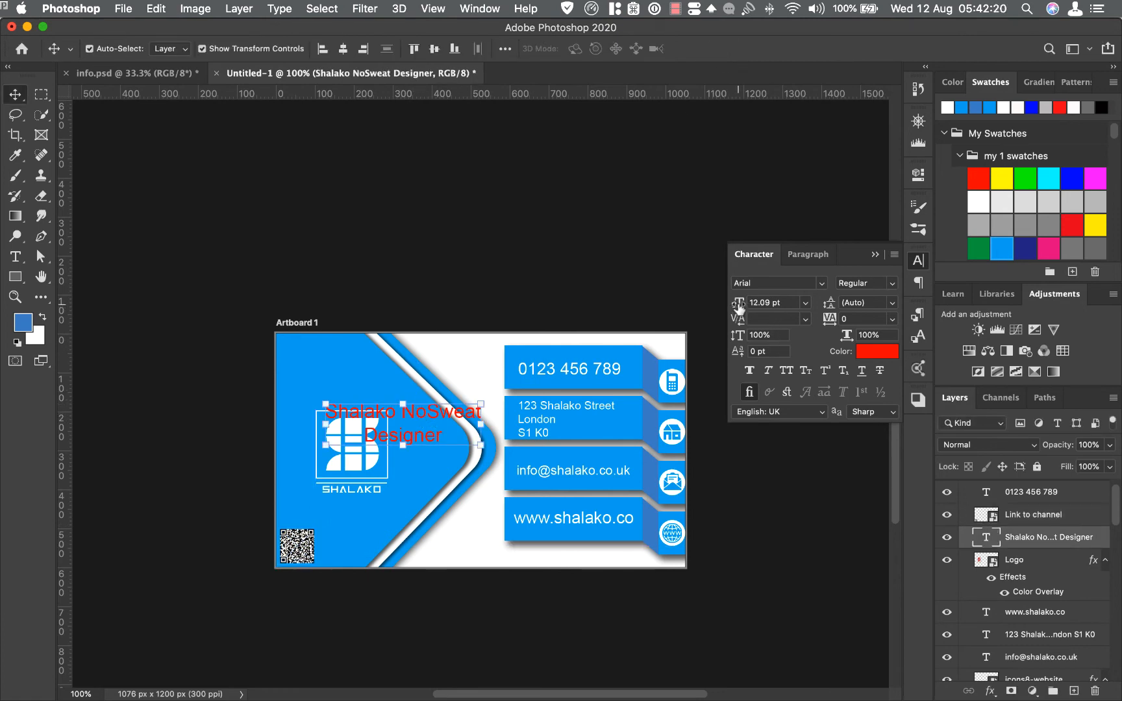
left_click_drag(739, 311, 733, 313)
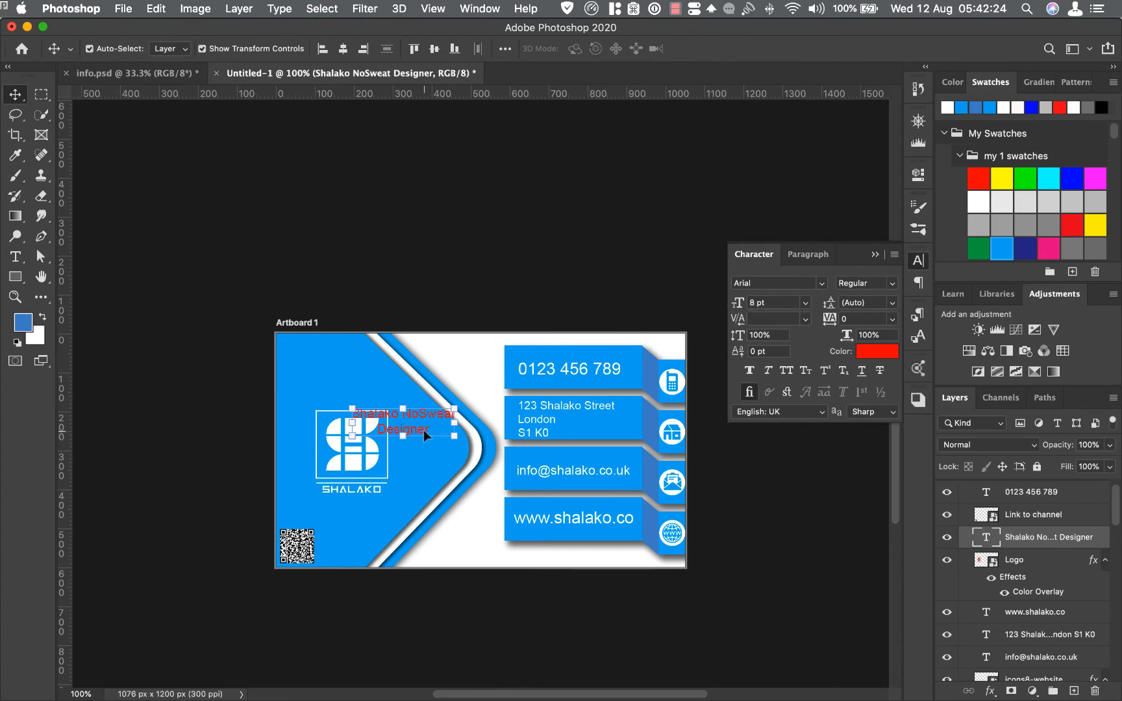
left_click_drag(425, 435, 328, 371)
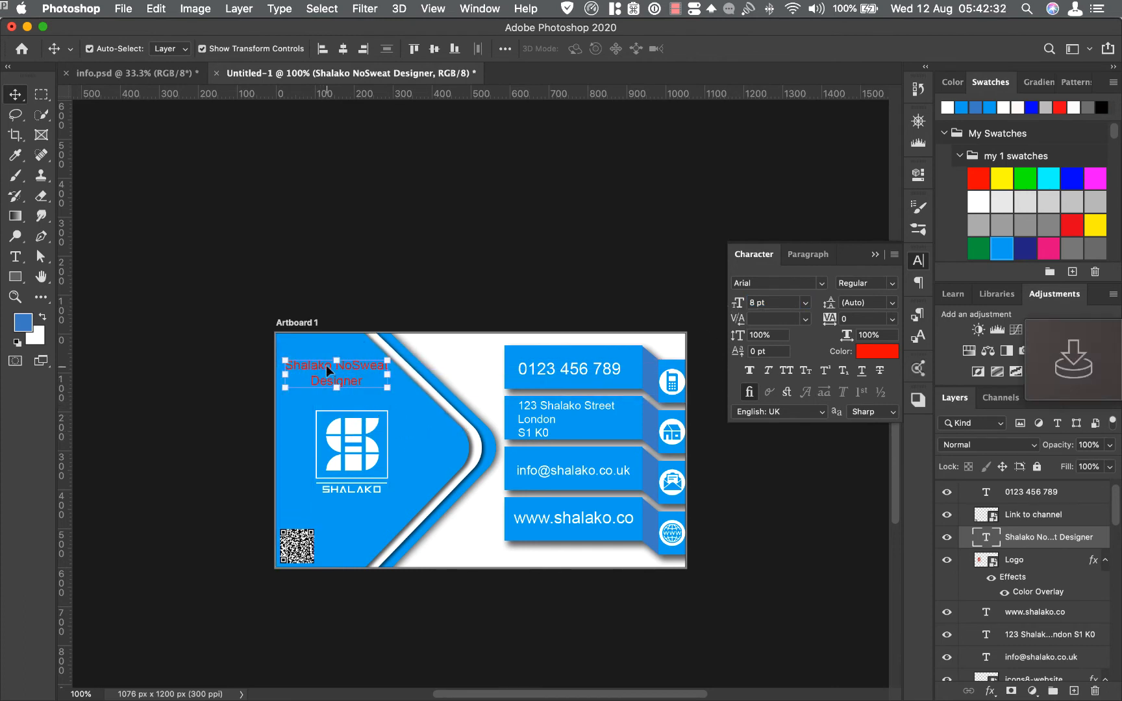
left_click(870, 351)
type("ffffff")
left_click(820, 401)
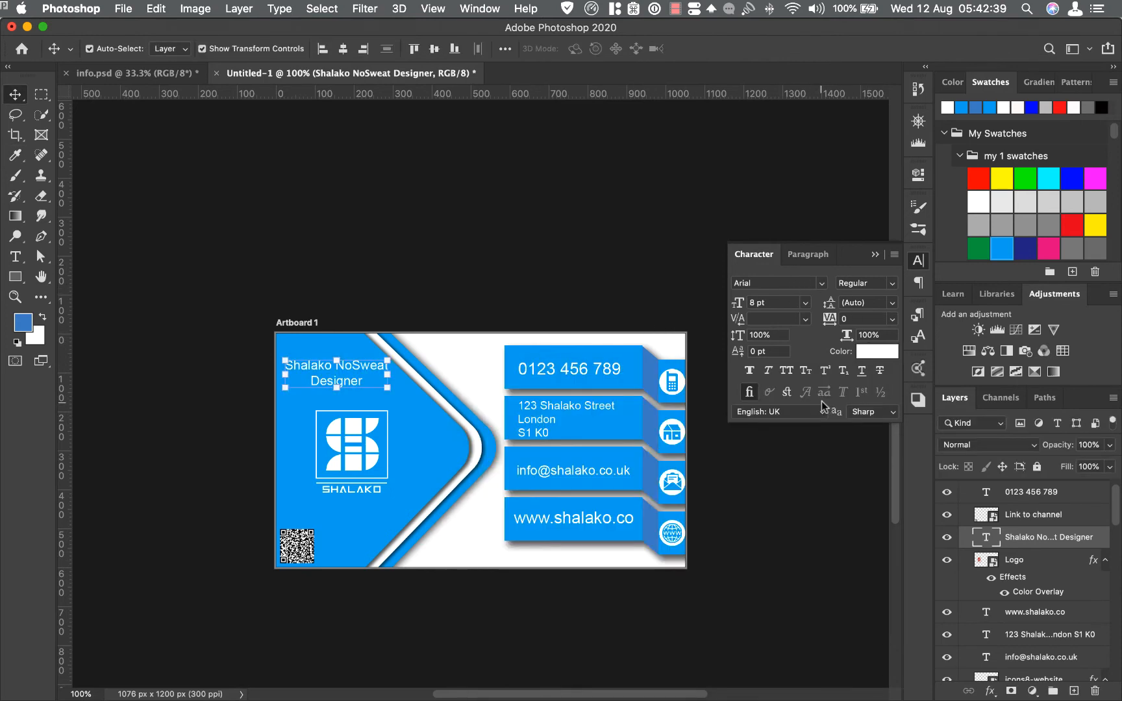
Step: Set the name line of the text above the logo in Arial Black at 7 pt
double_click(362, 381)
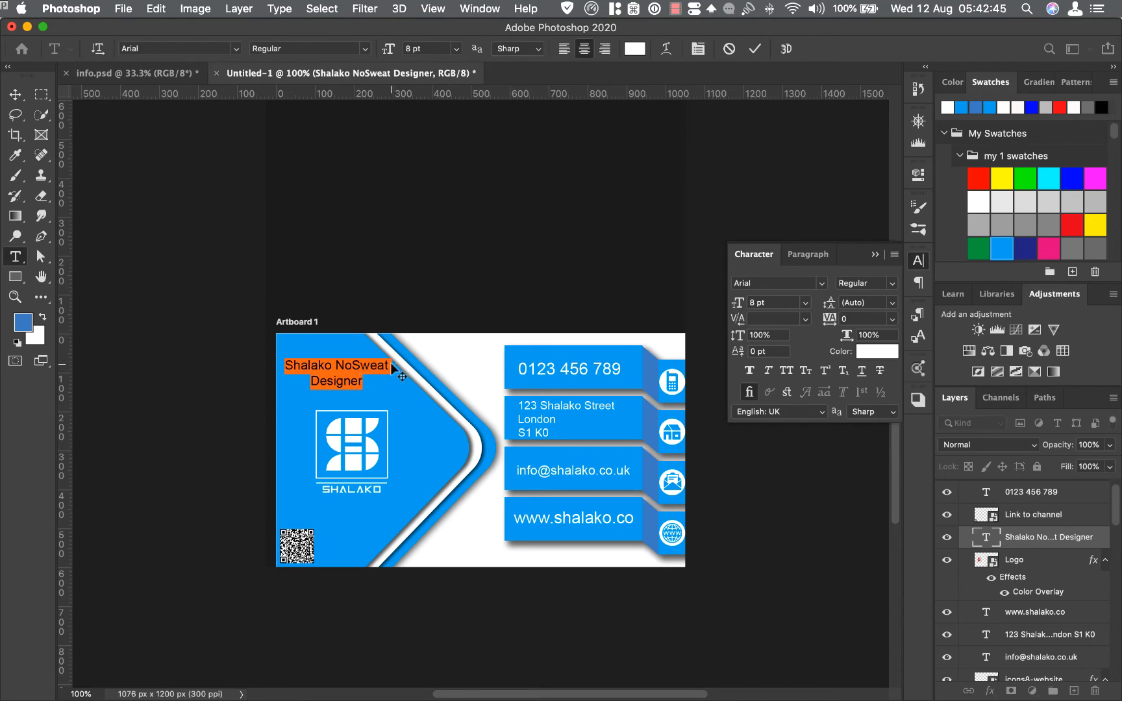
left_click_drag(390, 365, 283, 365)
left_click(822, 283)
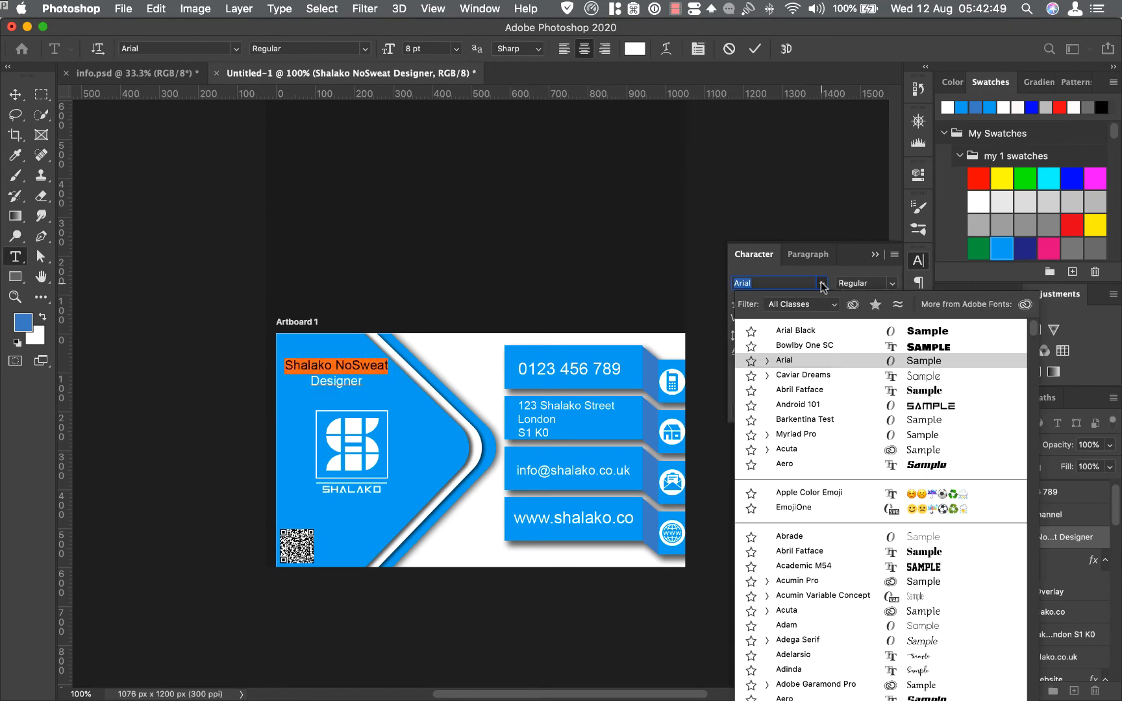
left_click(844, 330)
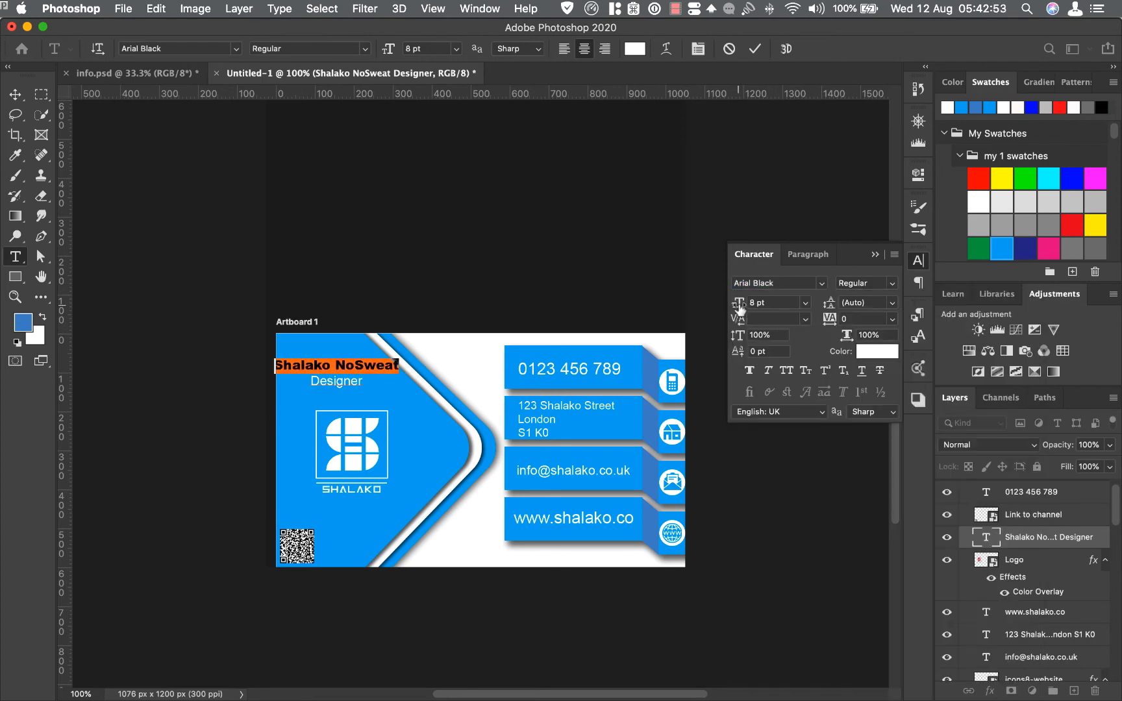
left_click_drag(739, 306, 737, 306)
Step: Set the "Designer" line to Arial Italic at 7 pt and finish editing the text
left_click_drag(362, 383, 310, 383)
left_click_drag(738, 308, 735, 310)
left_click(822, 284)
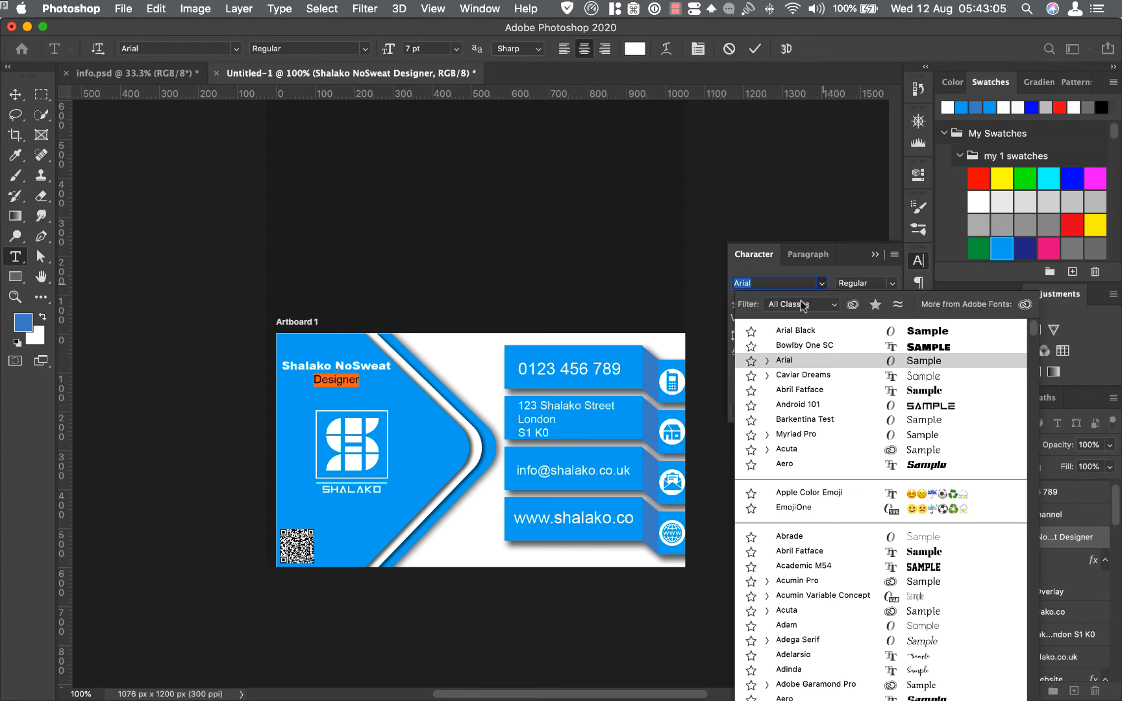
left_click(893, 284)
left_click(868, 287)
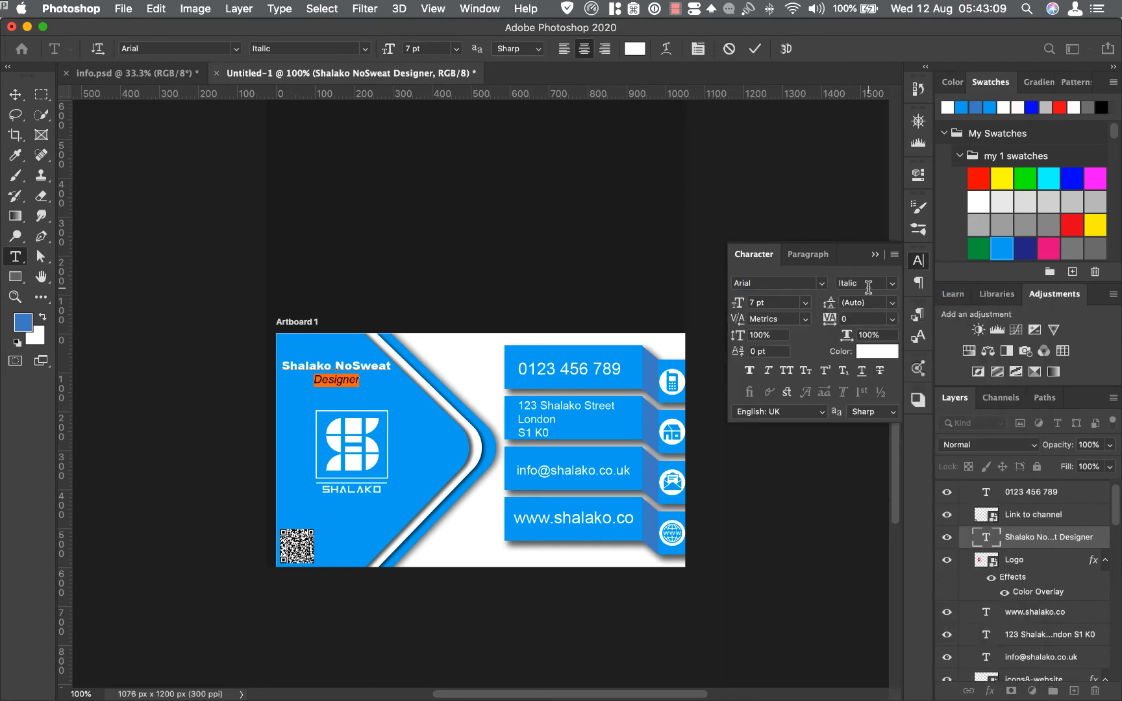
left_click(756, 49)
key("v")
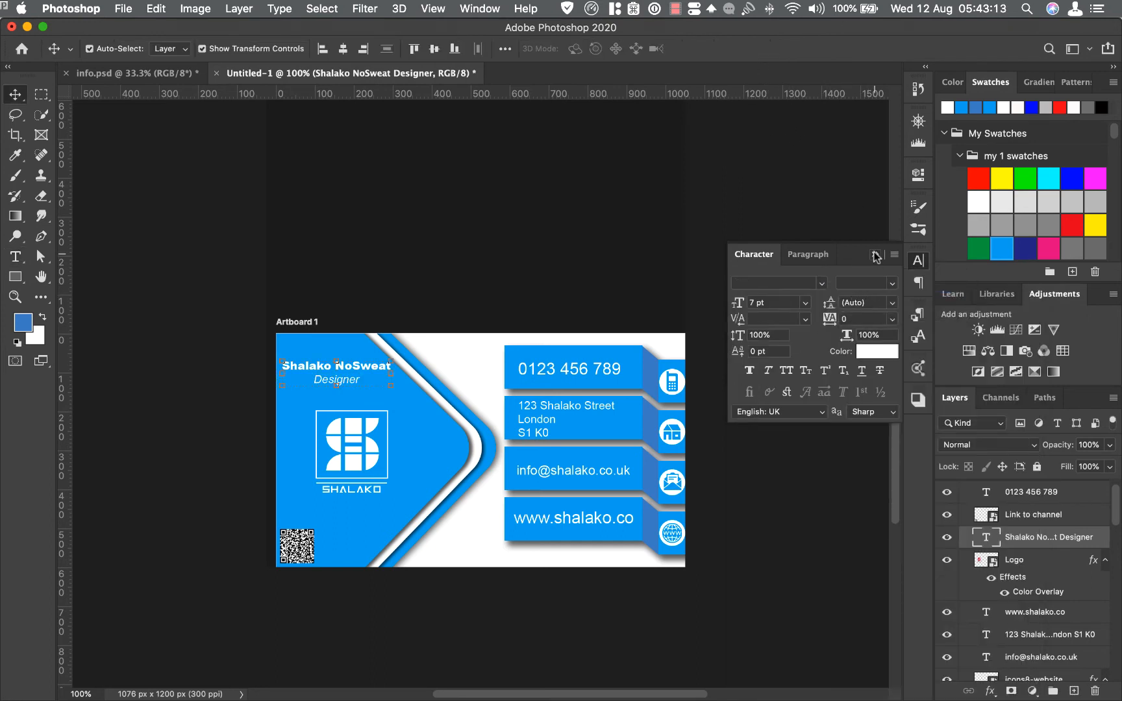
left_click(875, 254)
scroll(747, 346, "down", 4)
scroll(747, 344, "down", 5)
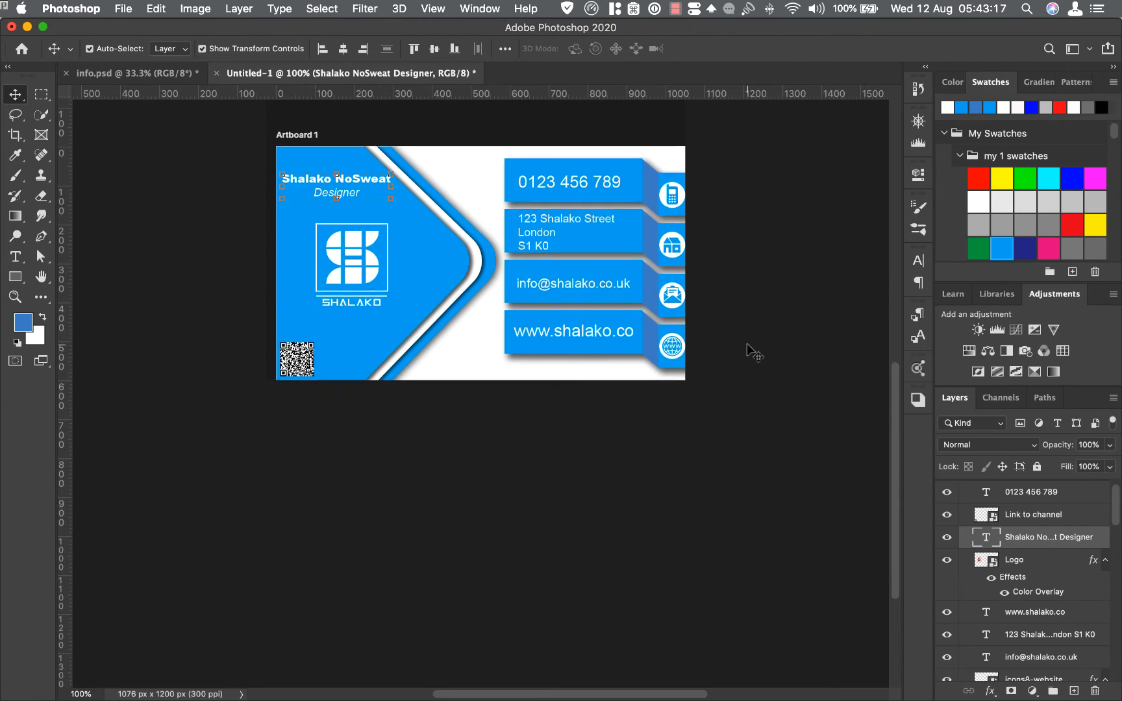
Step: Add a second artboard directly below Artboard 1 and size it to 3.5 in wide by 2 in high
left_click(21, 98)
left_click(88, 109)
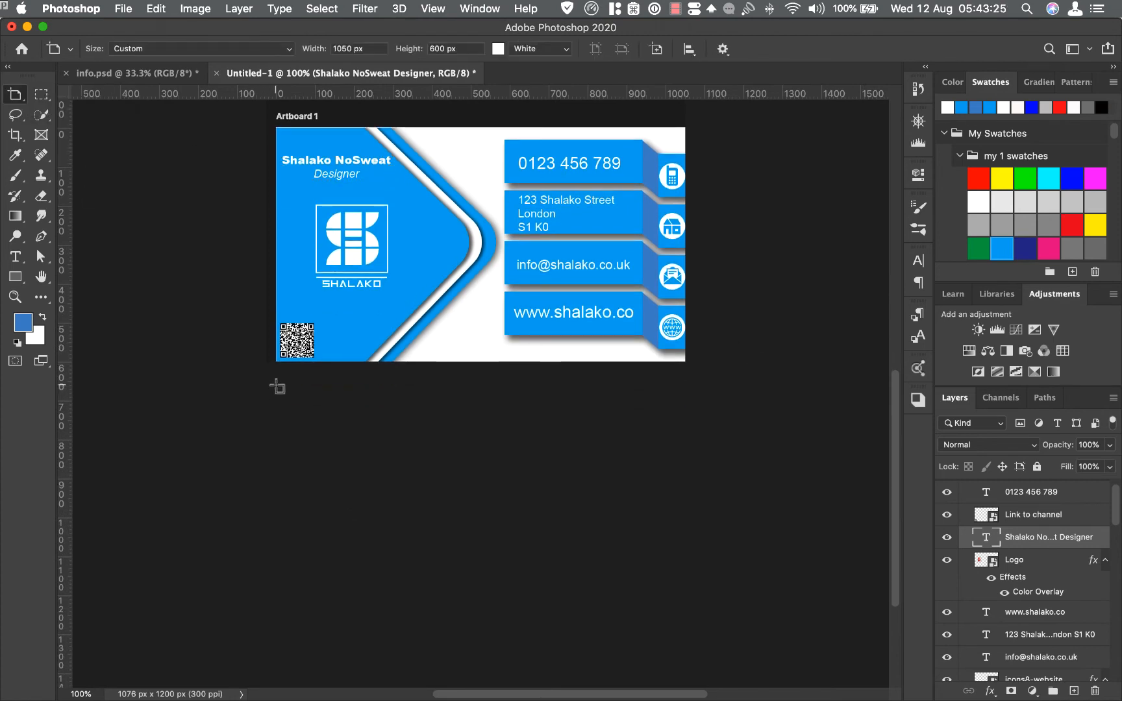
left_click_drag(276, 384, 682, 619)
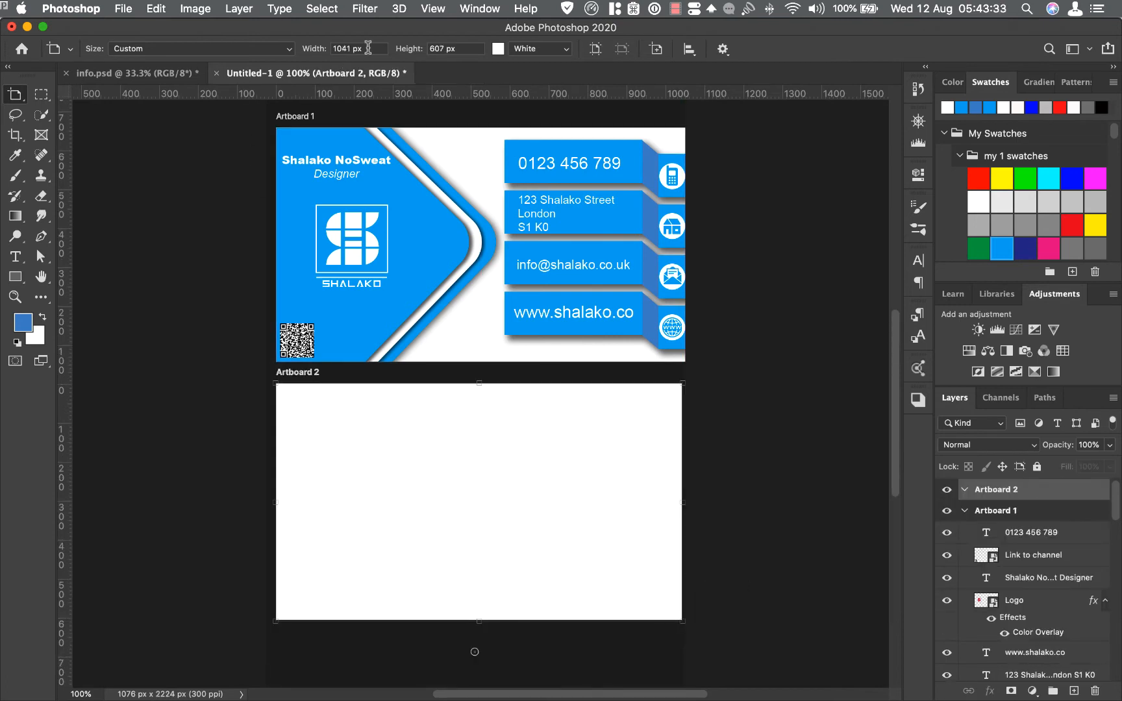
left_click(368, 47)
type("3.5in")
key("Tab")
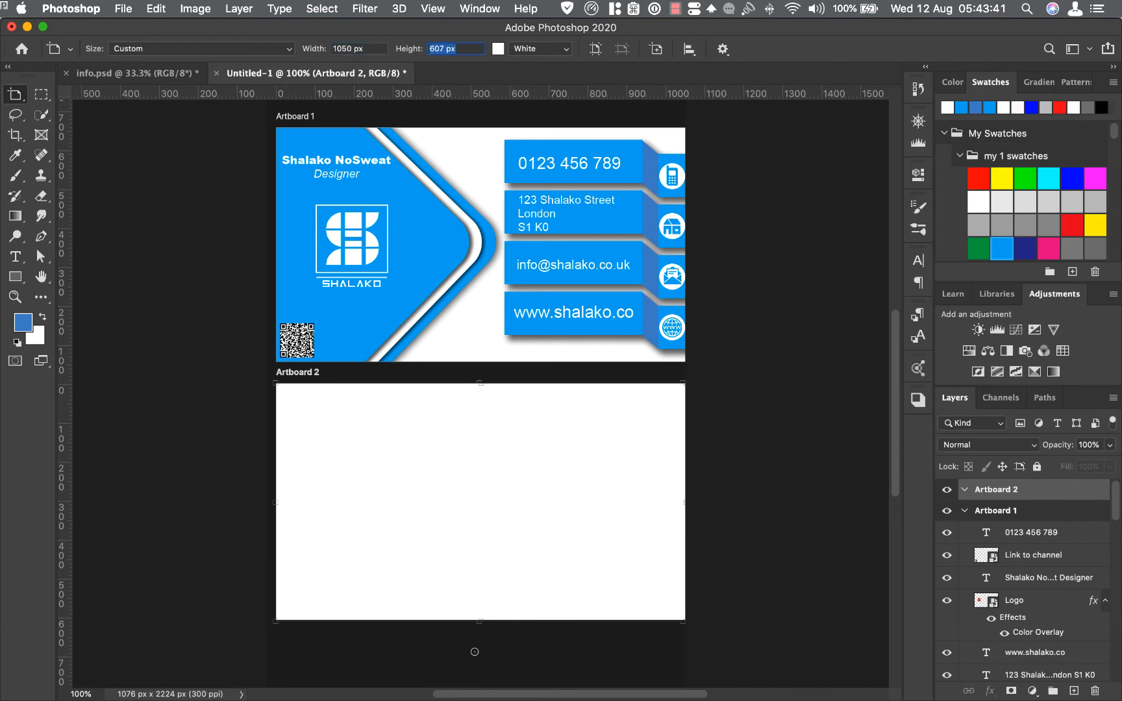
type("2in")
key("Tab")
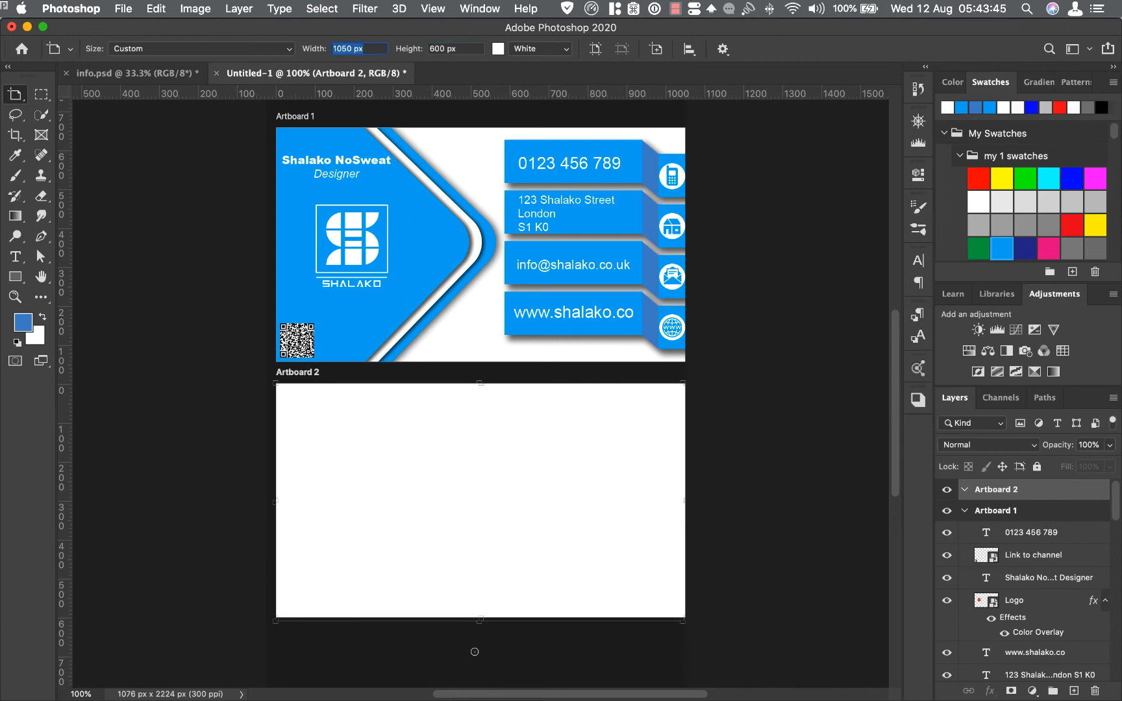
Step: Copy the three layered blue and white arrow shapes from Artboard 1 onto Artboard 2
right_click(15, 95)
left_click(77, 92)
left_click(439, 252)
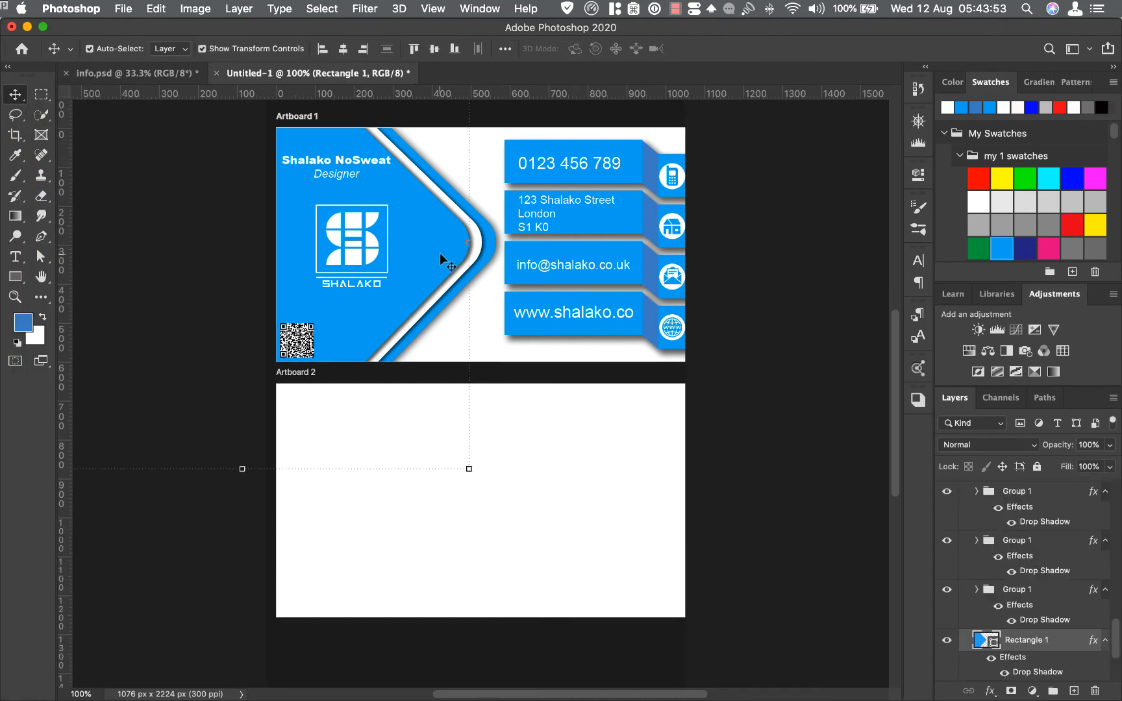
left_click(495, 250)
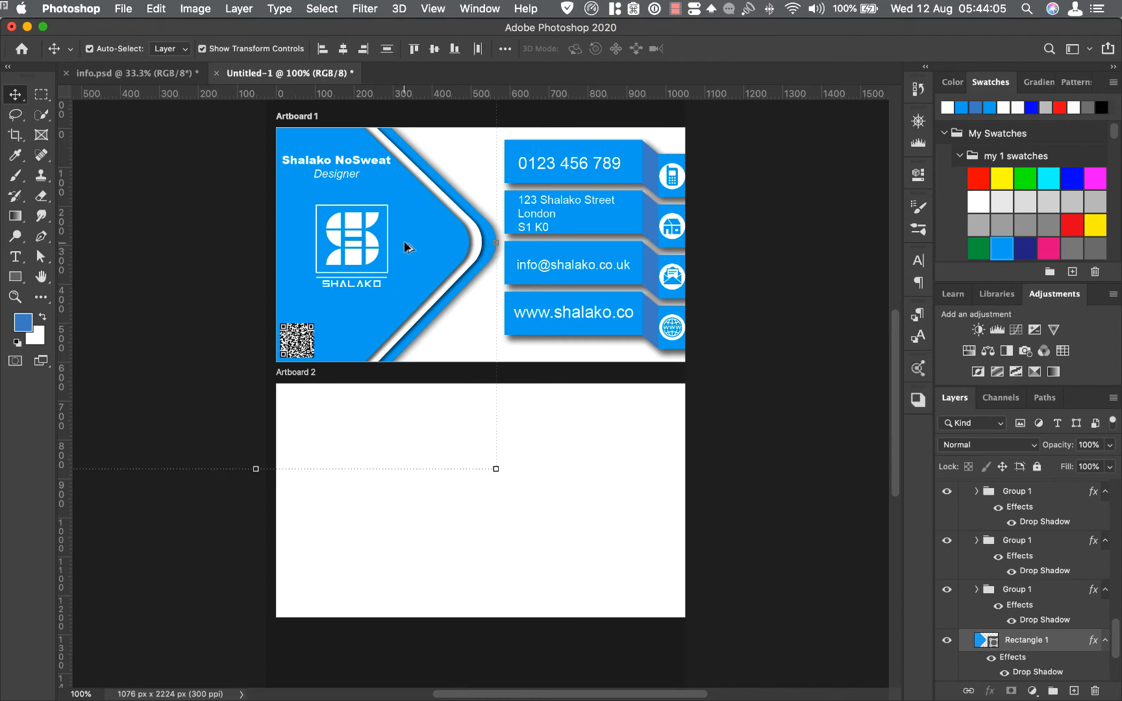
left_click_drag(403, 240, 409, 502)
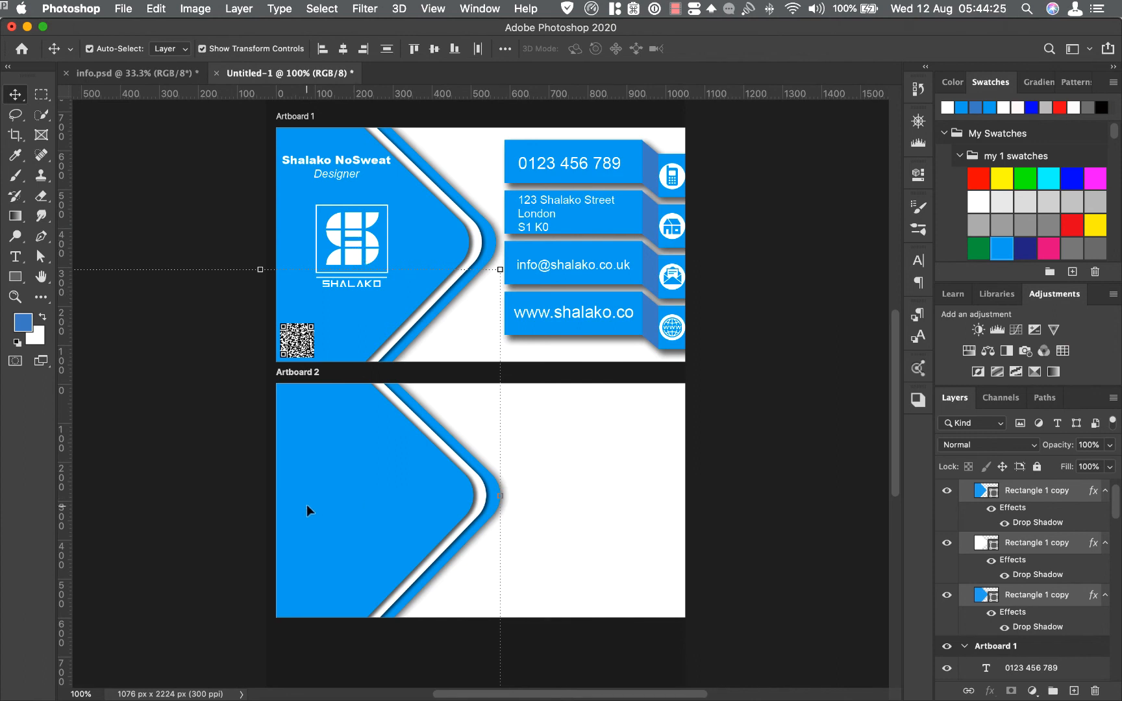
Step: Rotate the copied arrow shapes about 180° to point left and place them against Artboard 2's right edge
left_click_drag(307, 505, 640, 516)
left_click_drag(846, 263, 493, 593)
left_click_drag(447, 513, 550, 510)
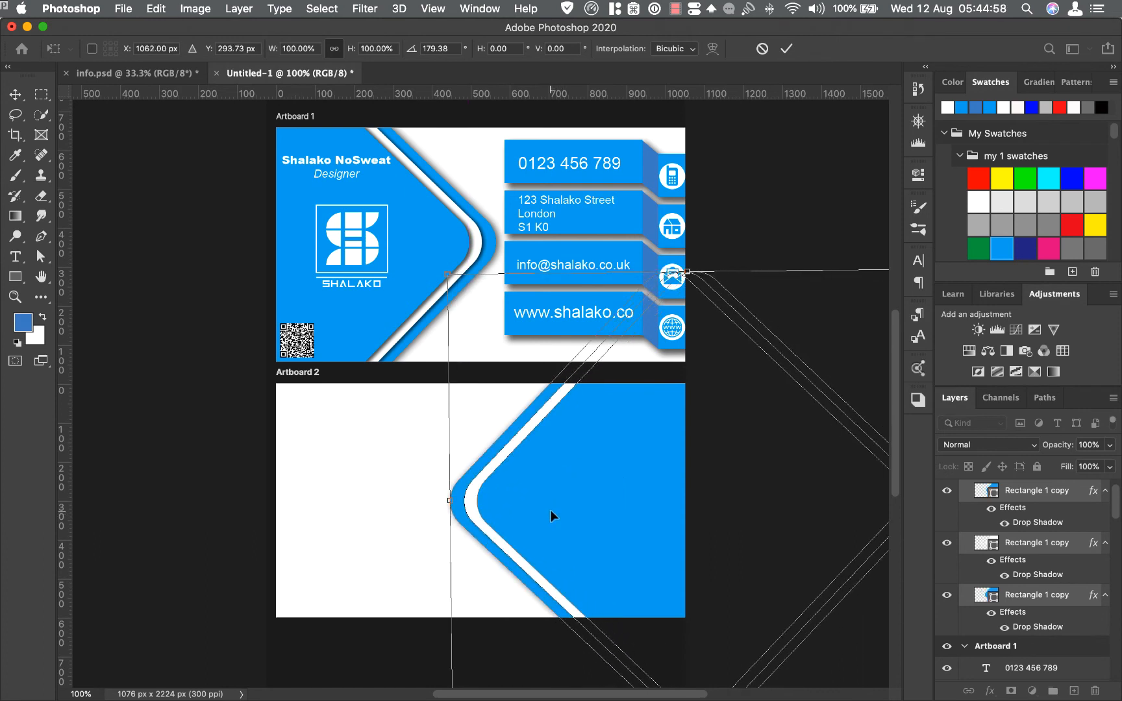
left_click(787, 49)
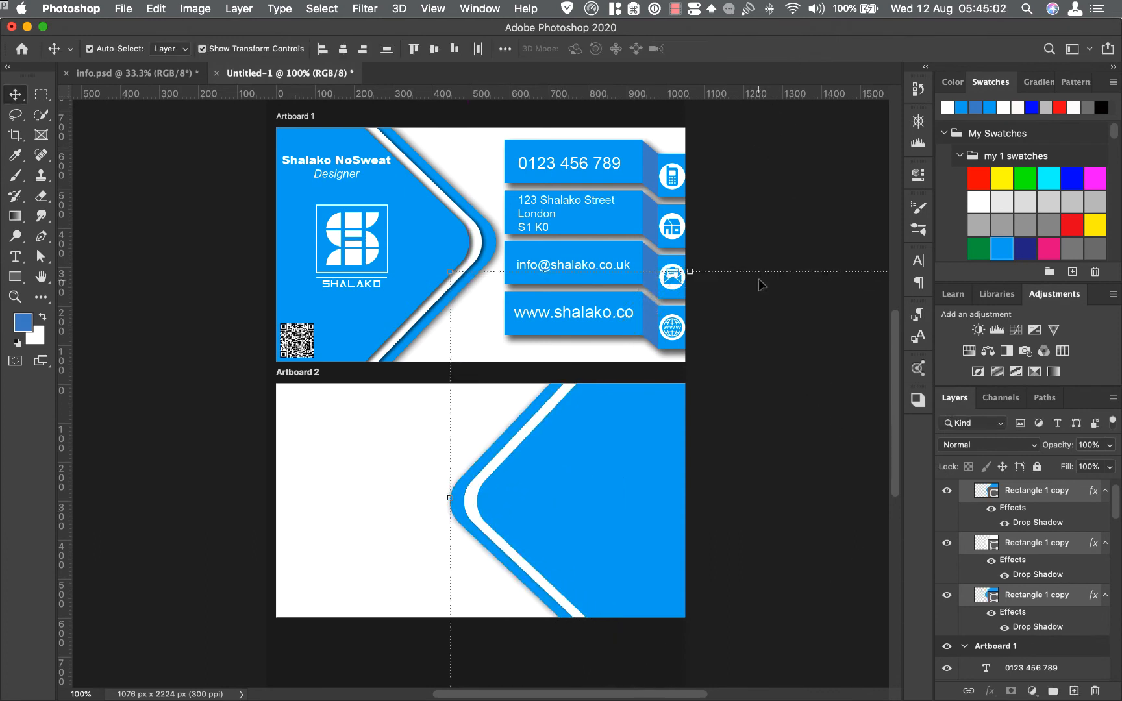
Step: Redirect the drop shadow of Artboard 2's white arrow shape to an 18° angle with 9 px distance
double_click(1023, 574)
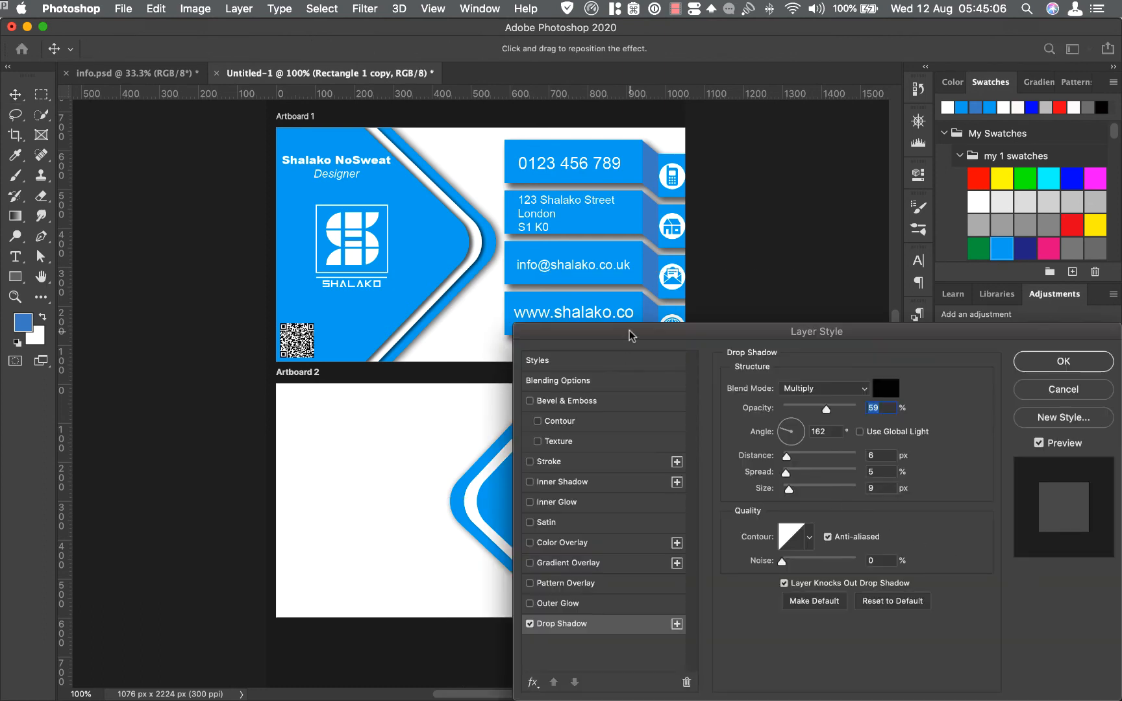
left_click_drag(633, 333, 822, 331)
left_click_drag(586, 519, 581, 515)
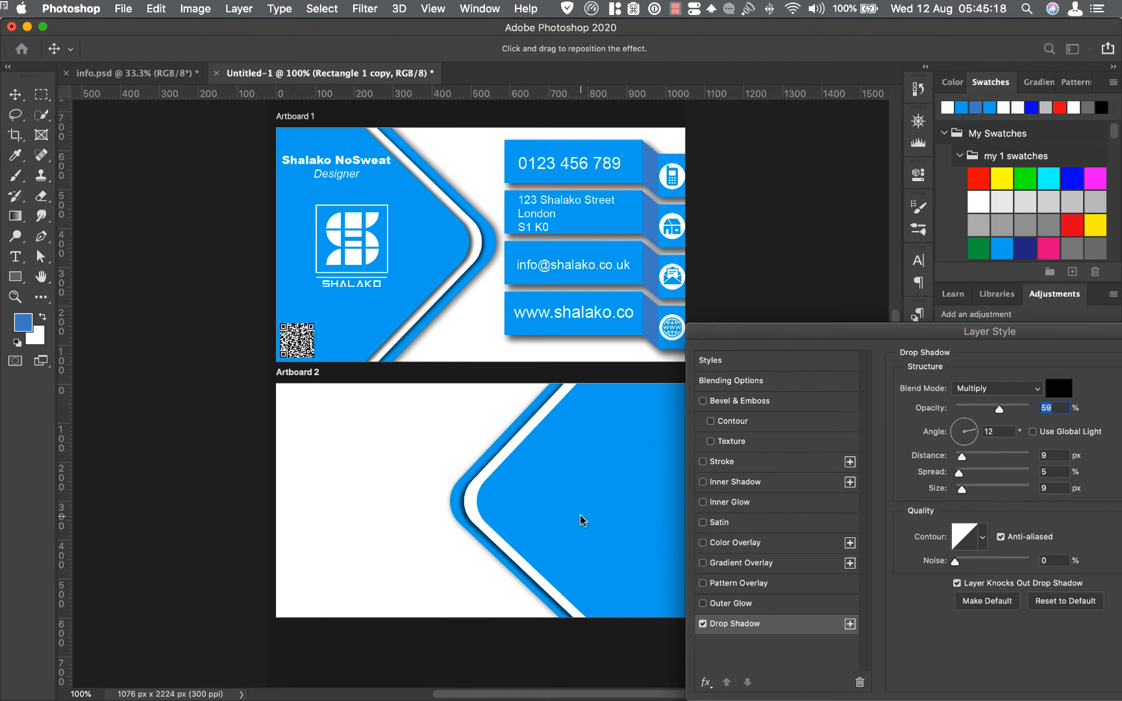
left_click_drag(955, 335, 731, 340)
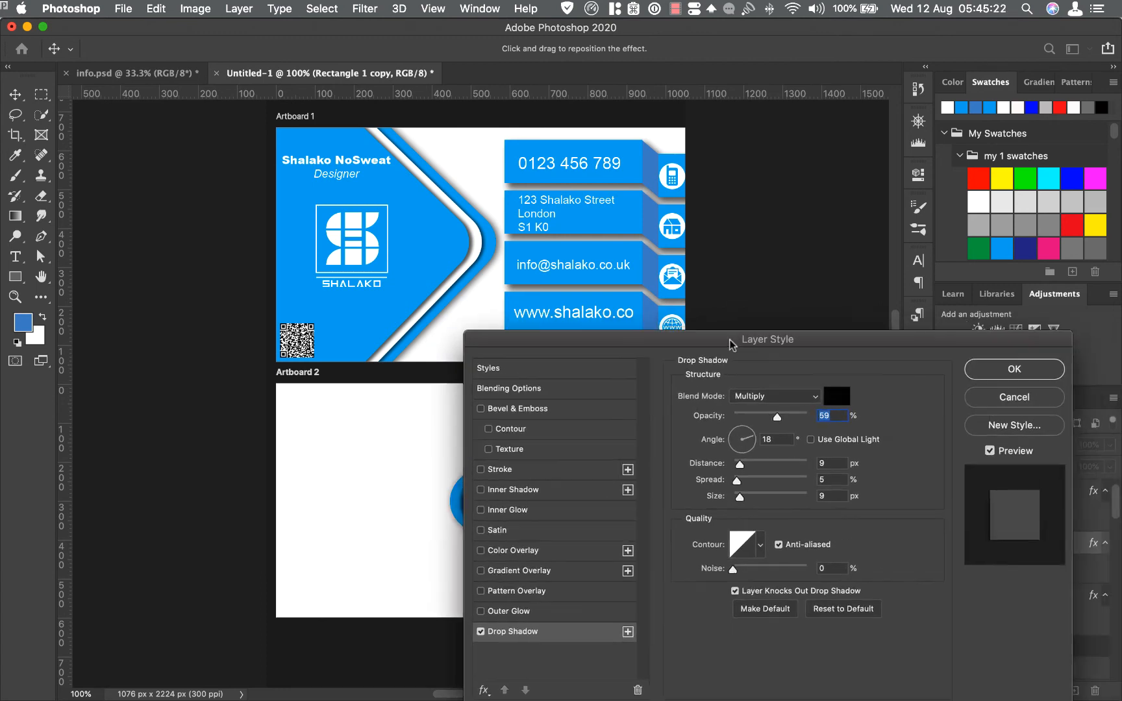
left_click(1040, 369)
Step: Redirect the drop shadow of Artboard 2's front blue arrow shape to a -6° angle with 9 px distance
left_click(639, 473)
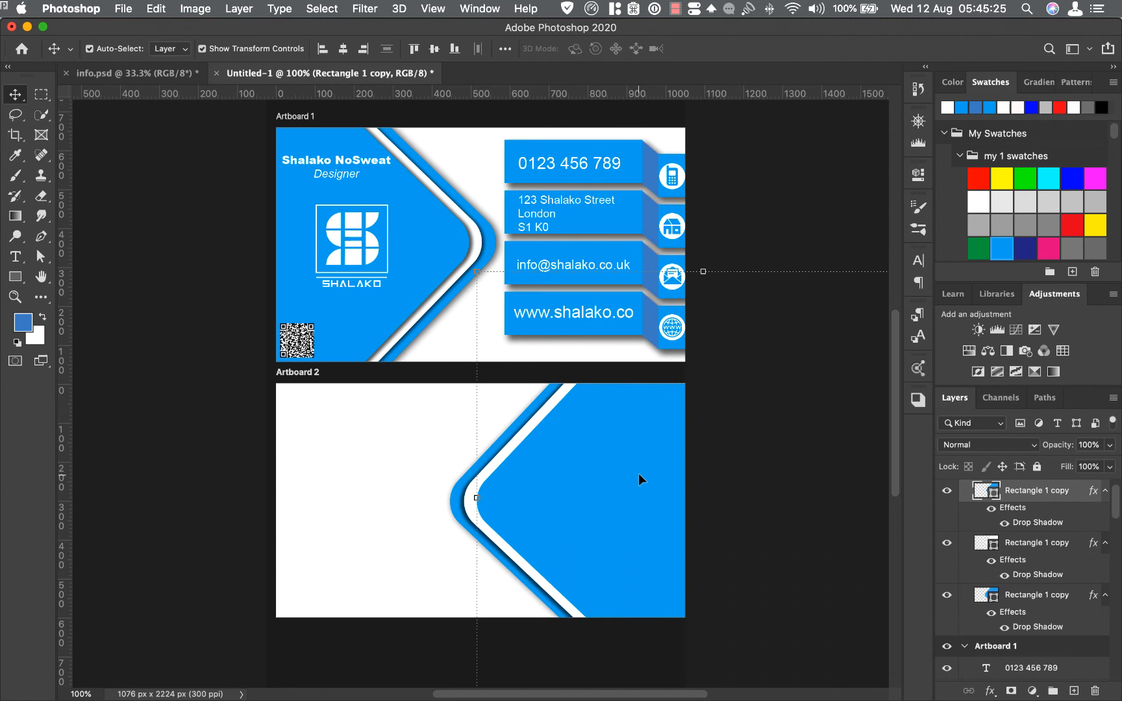
double_click(1016, 523)
left_click_drag(628, 331, 803, 350)
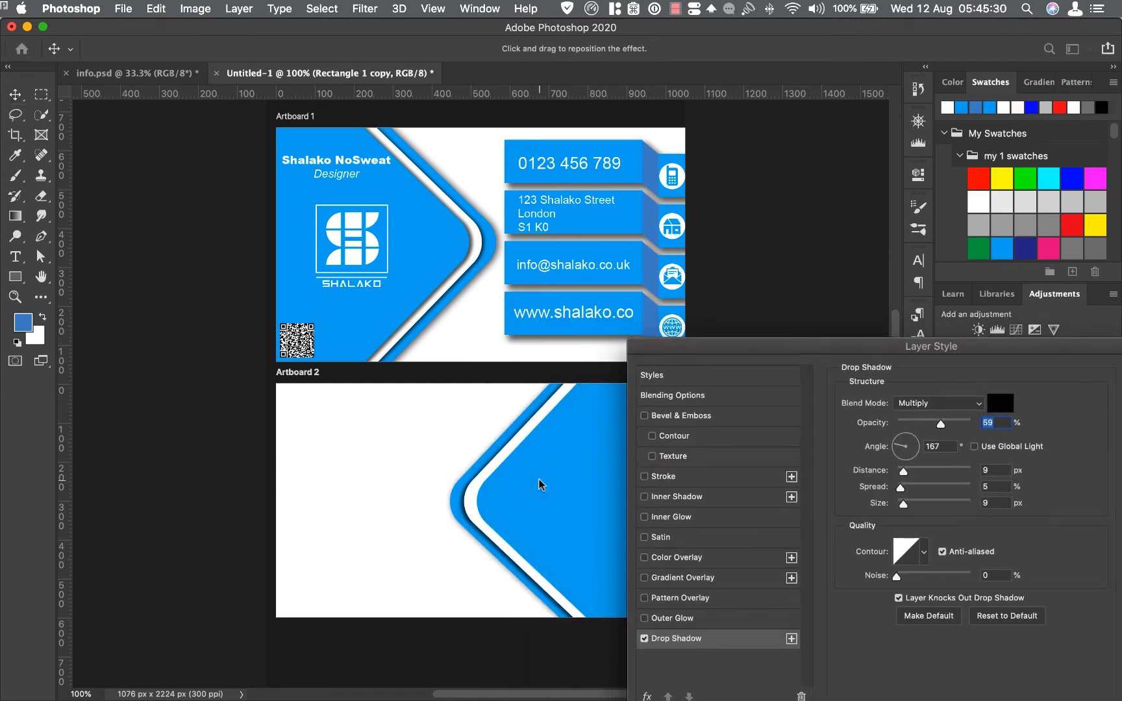
left_click_drag(541, 483, 533, 486)
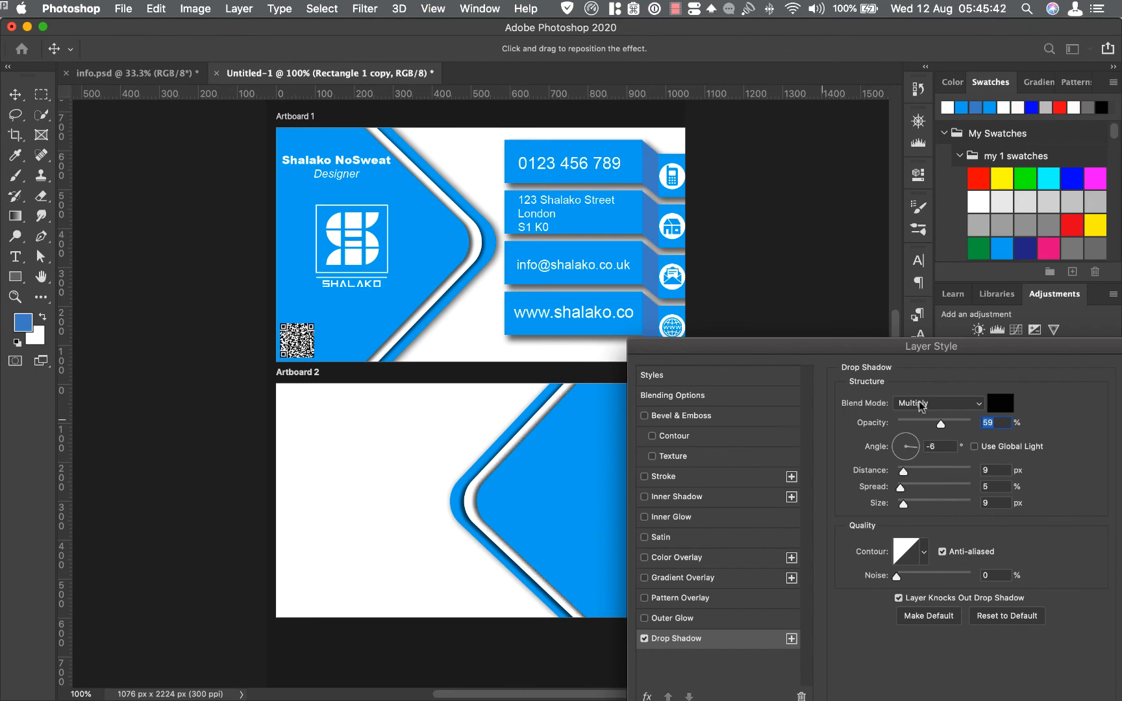
left_click_drag(1075, 352, 793, 333)
left_click(895, 358)
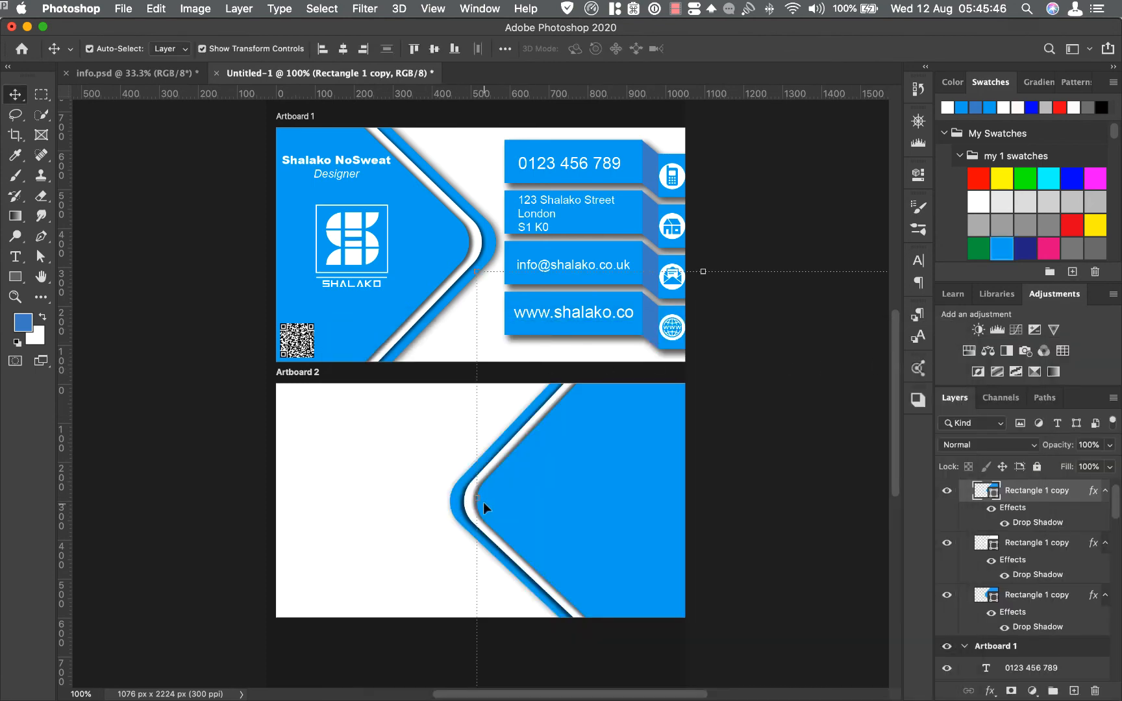
Step: Redirect the drop shadow of Artboard 2's rear blue arrow shape to a 0° angle with 5 px distance
left_click(1028, 604)
double_click(1026, 628)
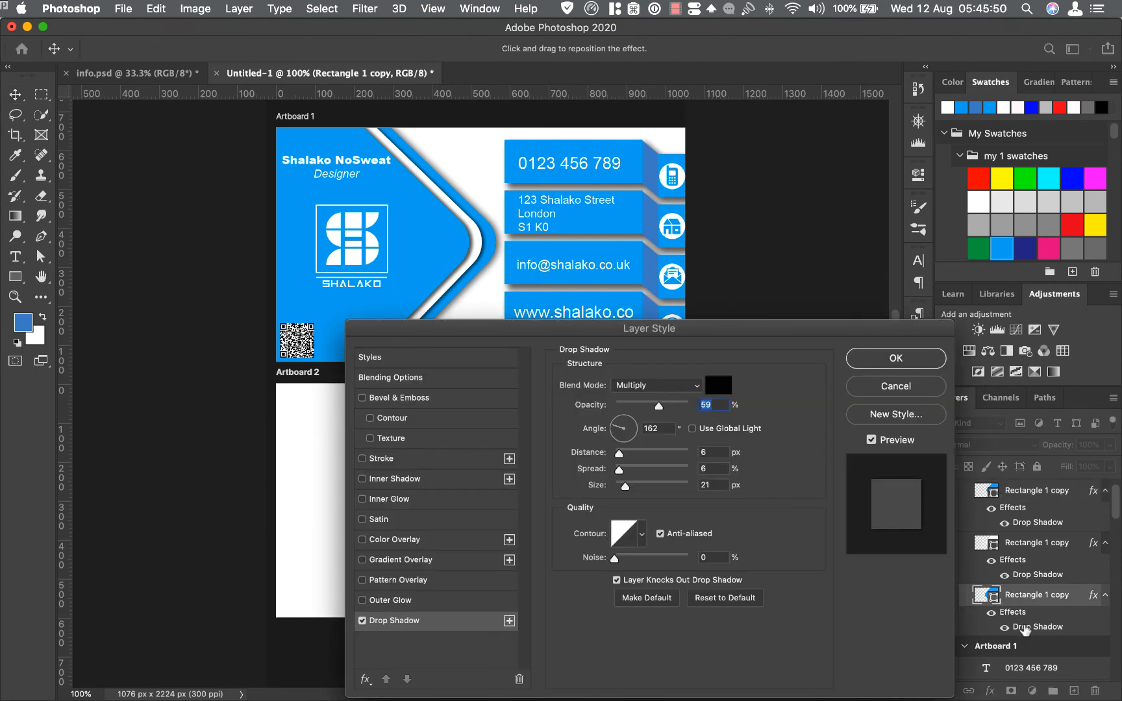
left_click_drag(717, 360, 910, 365)
left_click_drag(458, 505, 456, 507)
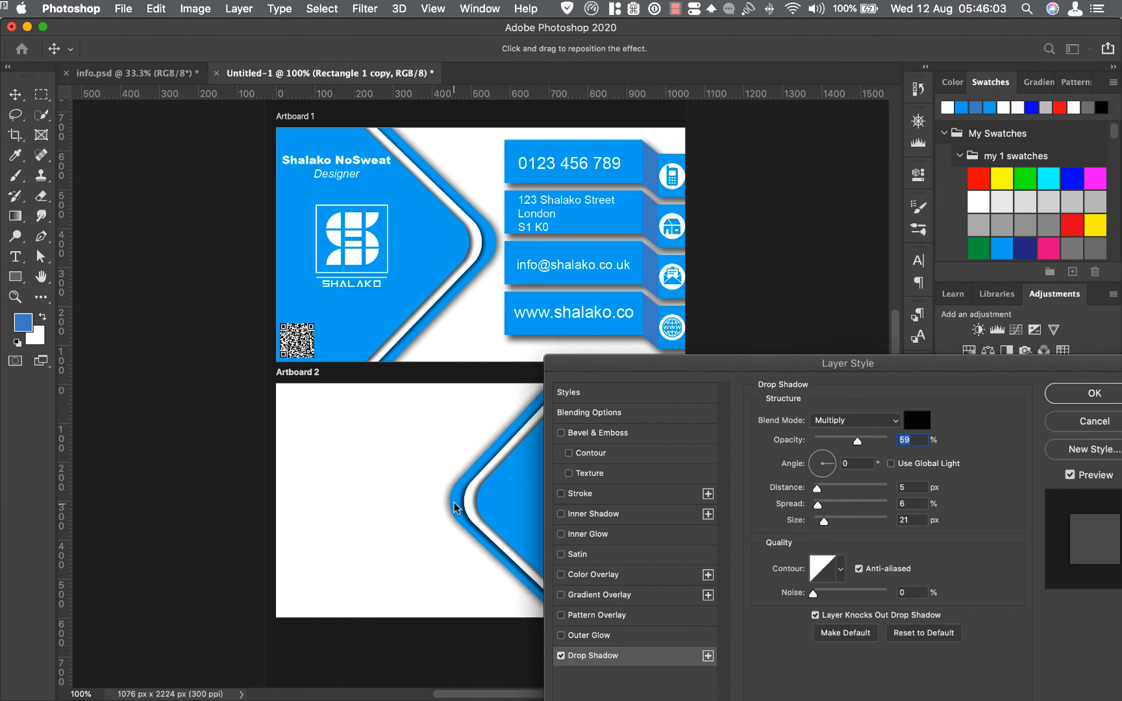
left_click(1094, 394)
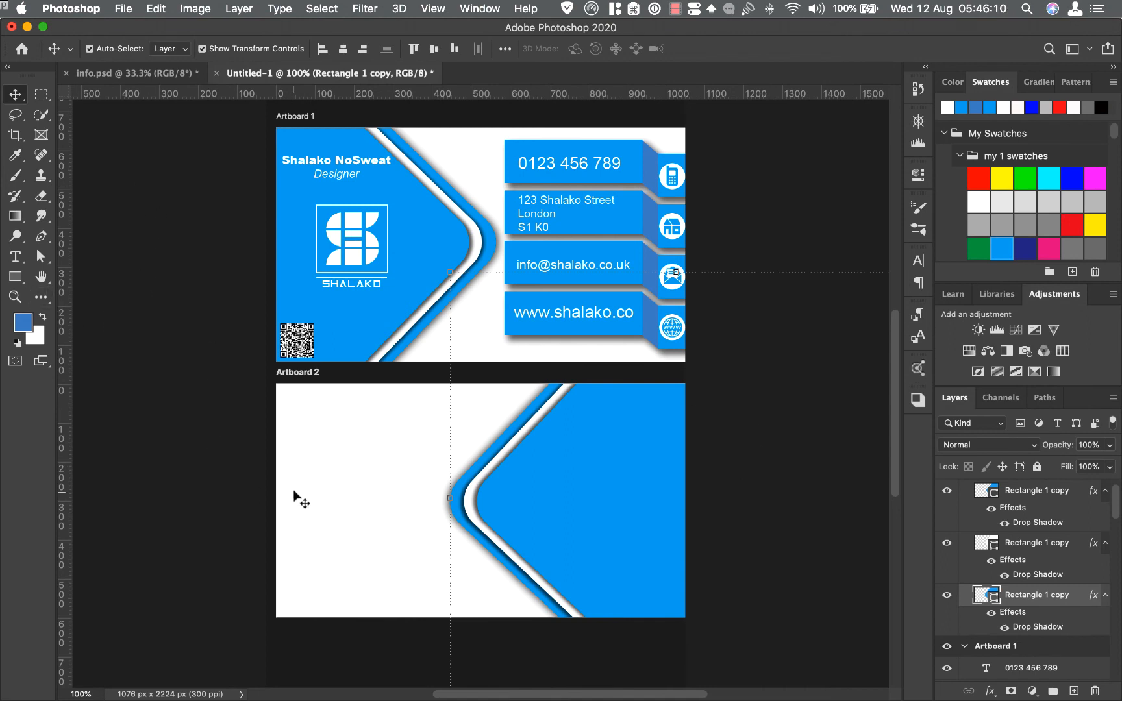
left_click(241, 481)
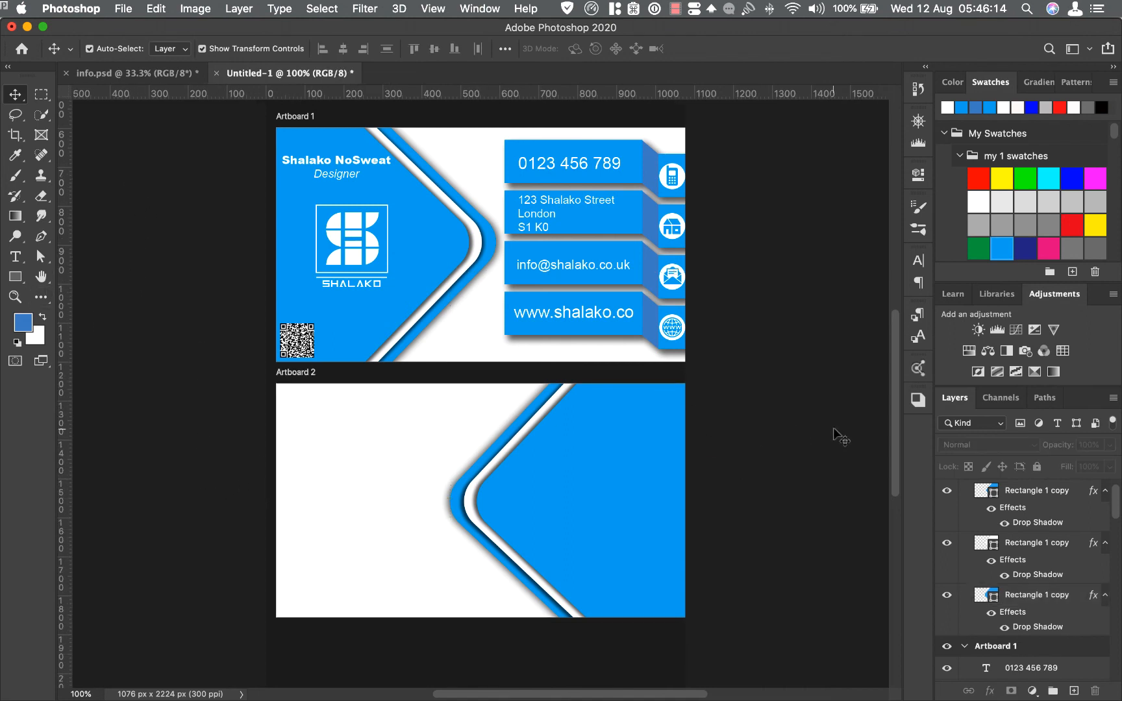
Step: Copy the logo onto the white area of Artboard 2 and set its color overlay to the blue sampled from the card
left_click(353, 237)
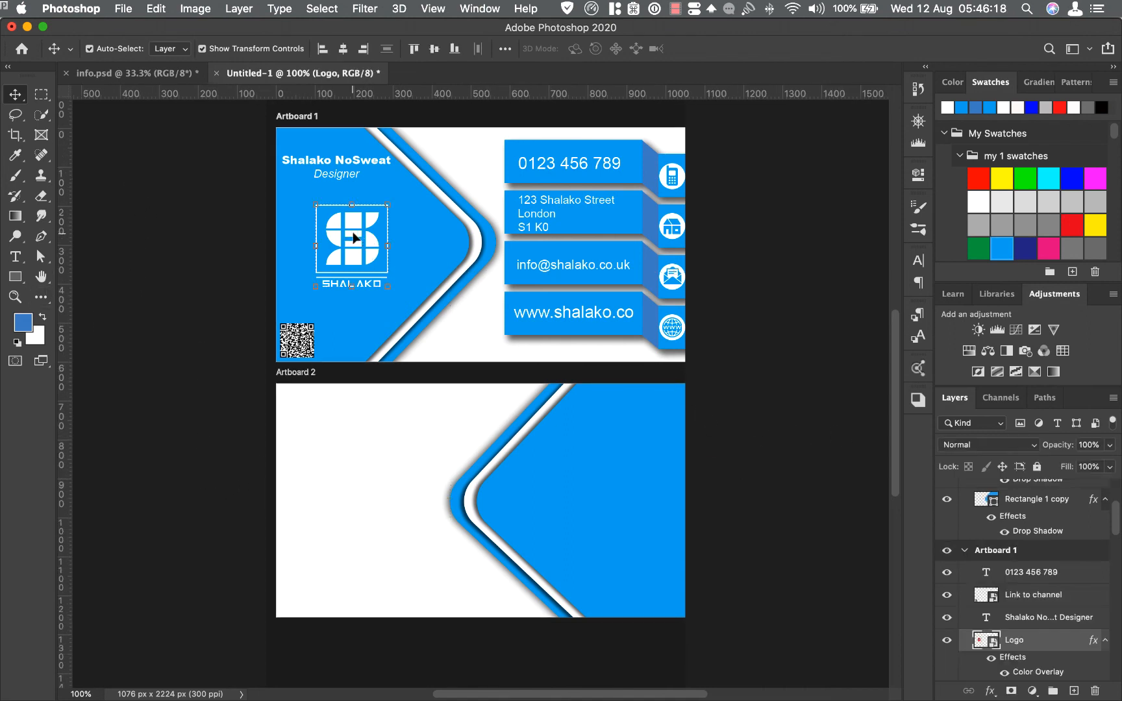
left_click_drag(353, 234, 357, 489)
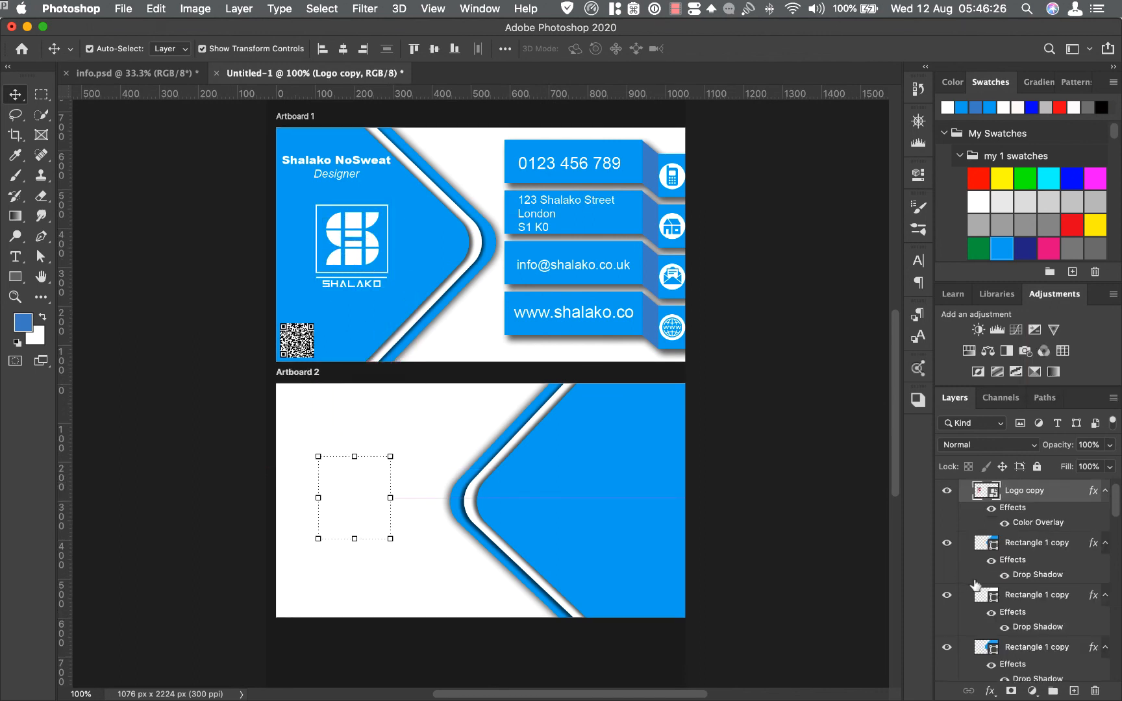
left_click(989, 691)
left_click(1018, 539)
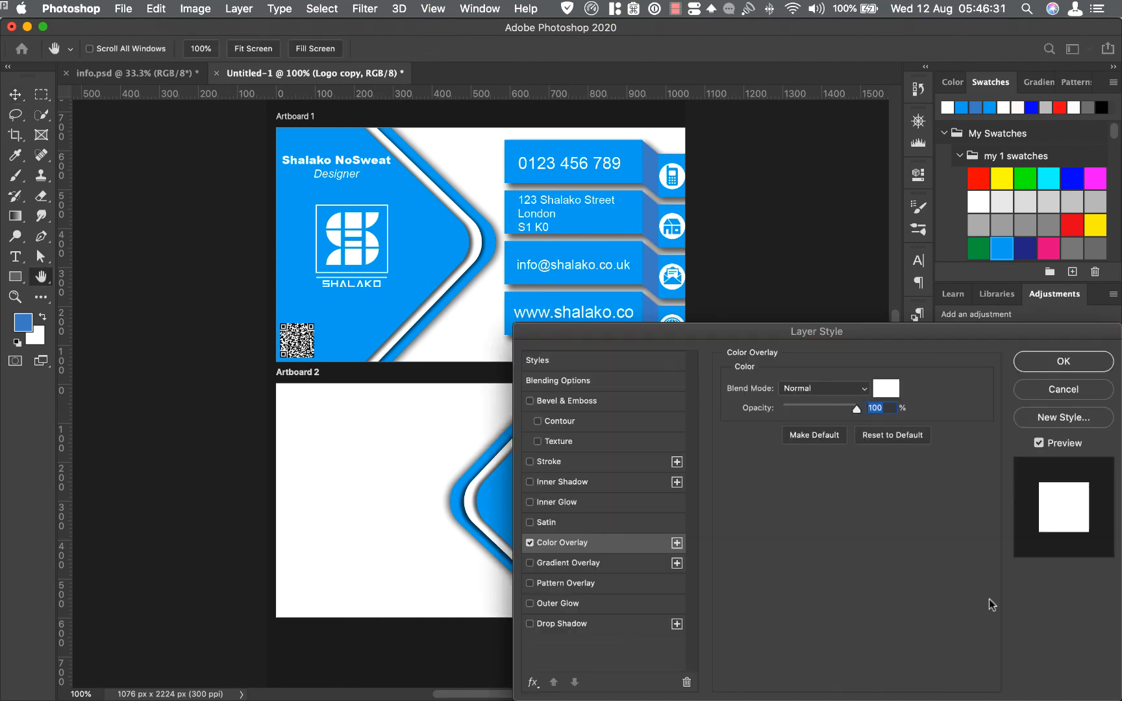
left_click(886, 388)
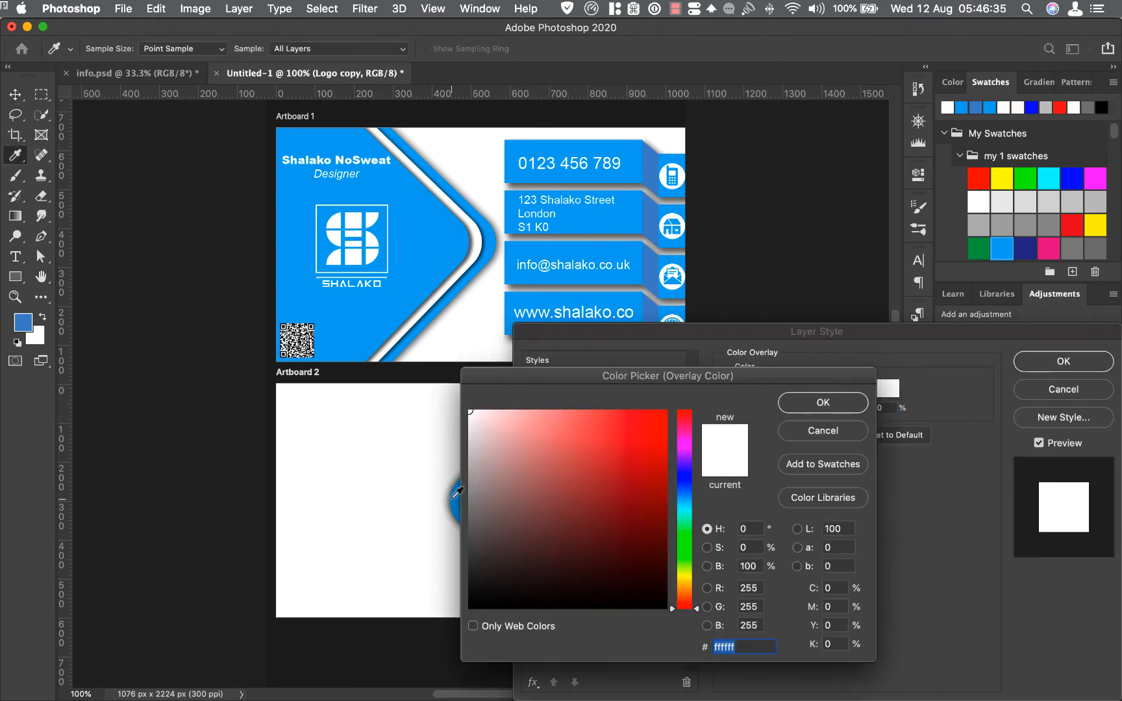
left_click(376, 275)
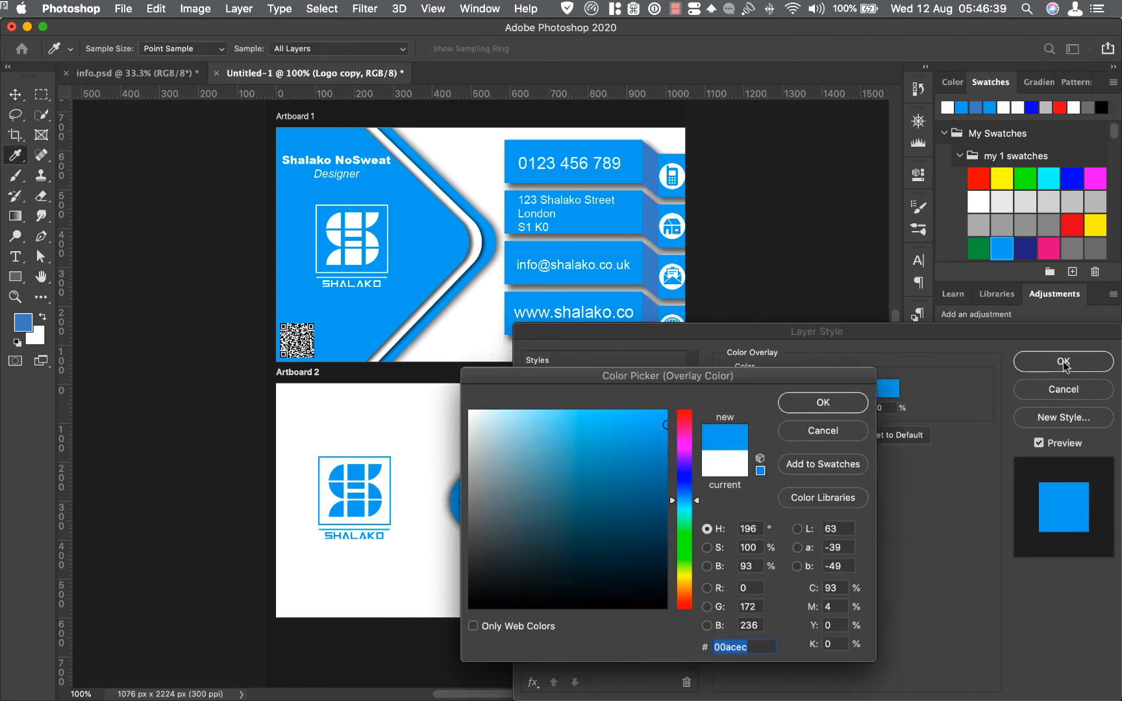
left_click(855, 398)
left_click(1075, 369)
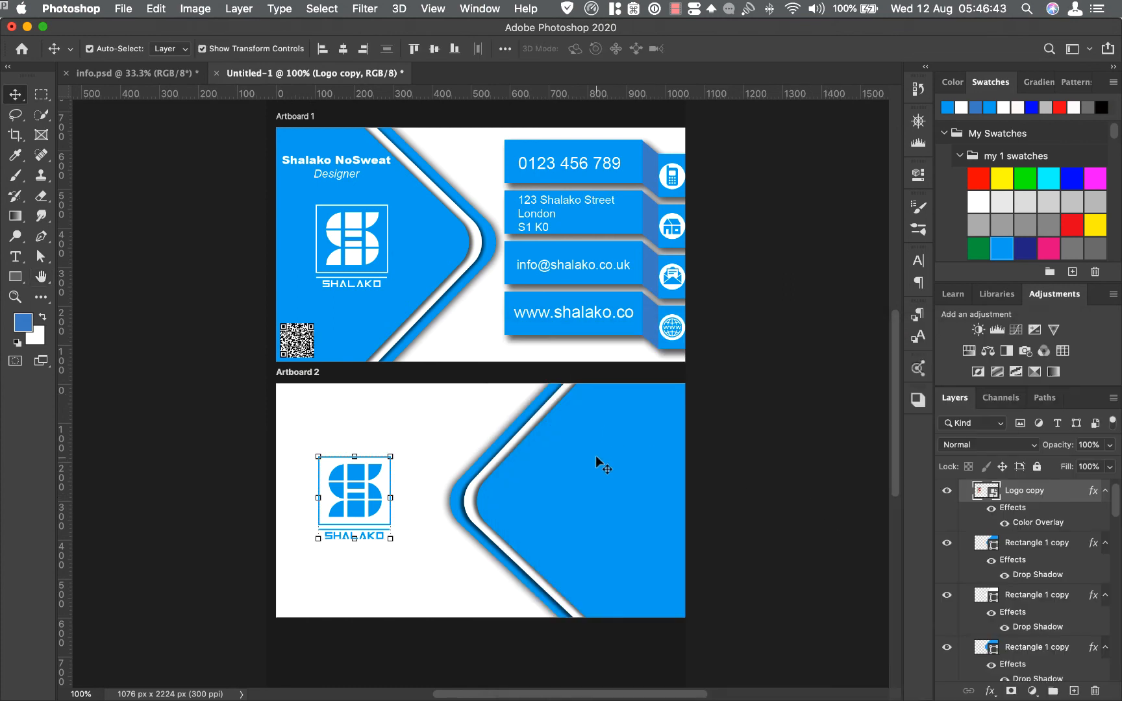
Step: Copy the website text, globe icon and its white circle from Artboard 1 onto Artboard 2's blue area
left_click(677, 323)
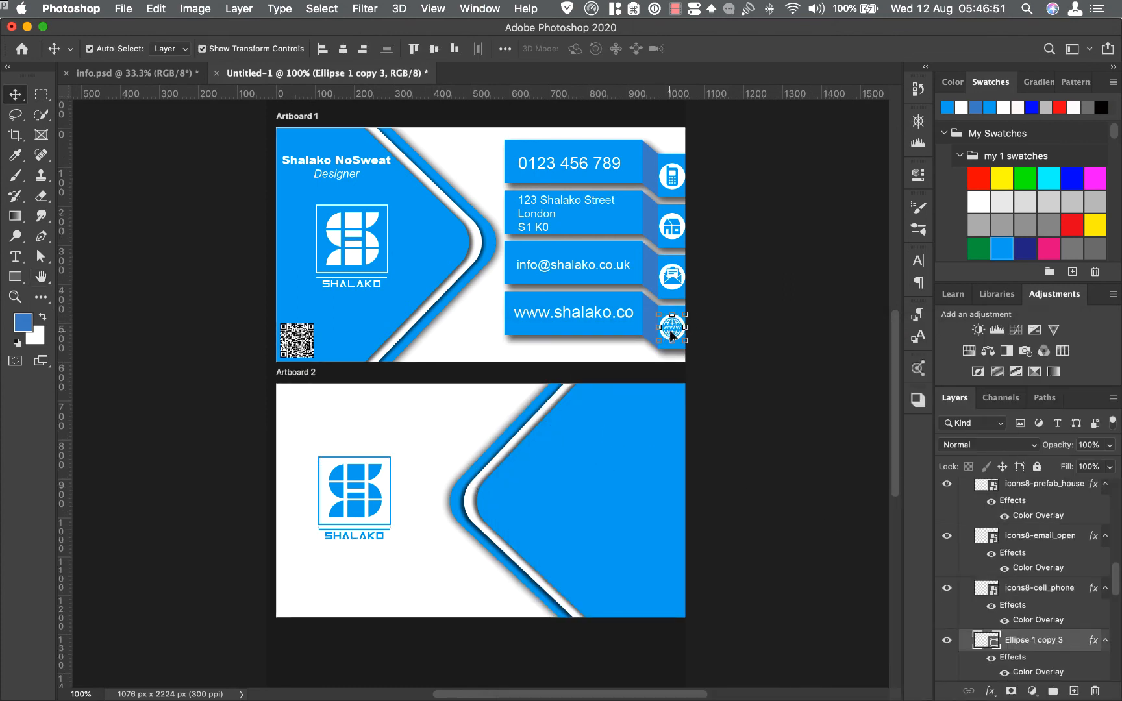
left_click(674, 330, "shift")
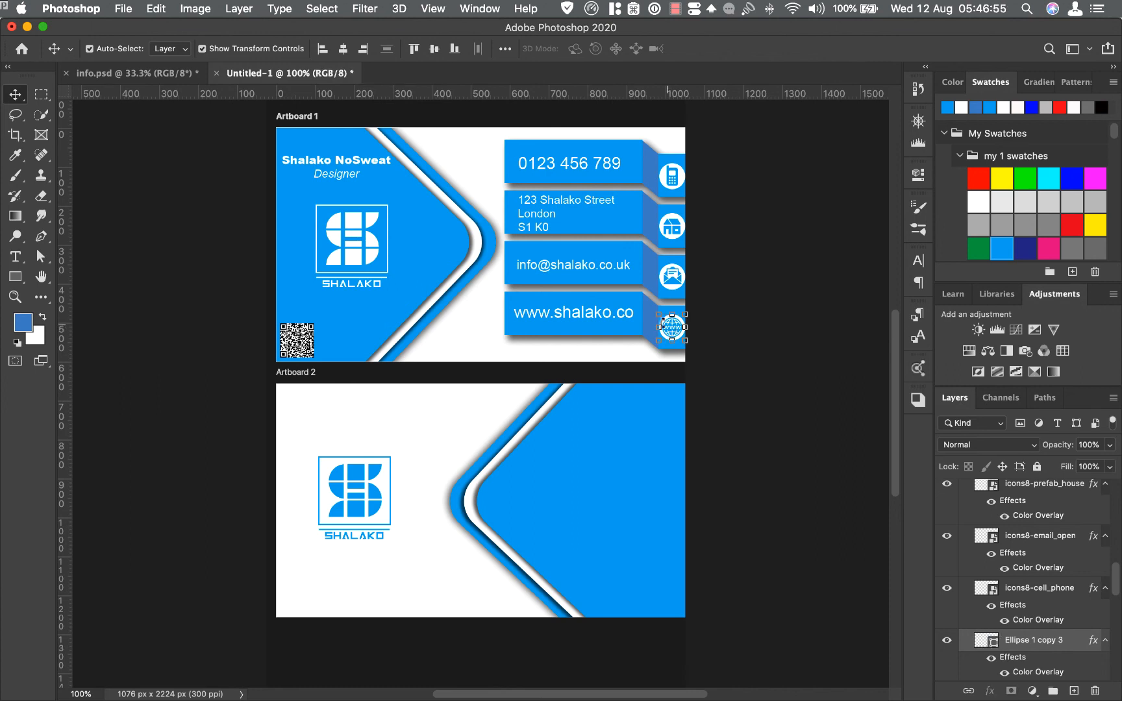
left_click(609, 317, "shift")
left_click_drag(608, 315, 613, 506, "alt")
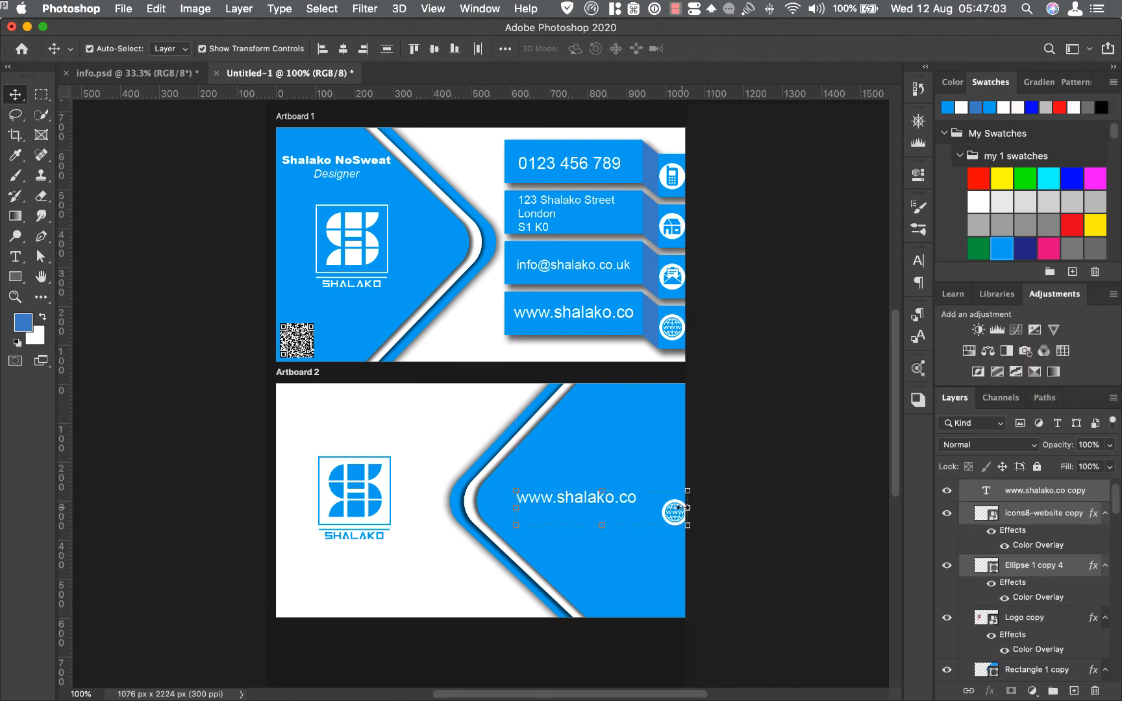
left_click(703, 453)
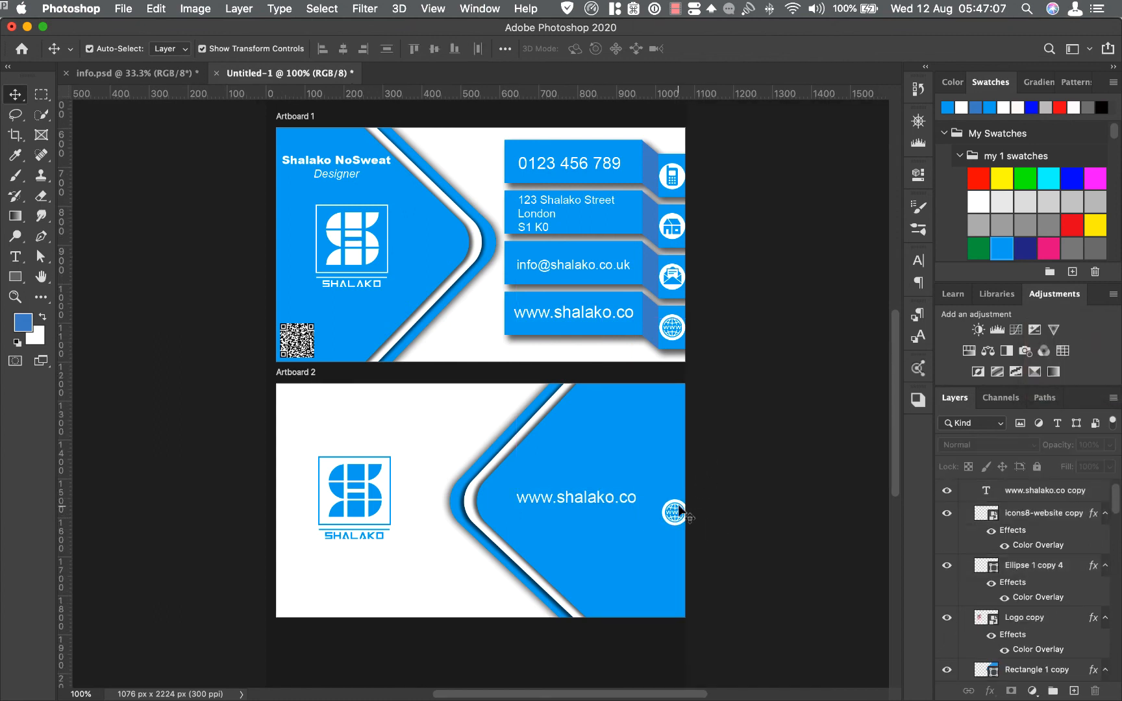
Step: Merge the copied globe icon with its white circle and place it centred above the website text on Artboard 2
left_click(676, 501)
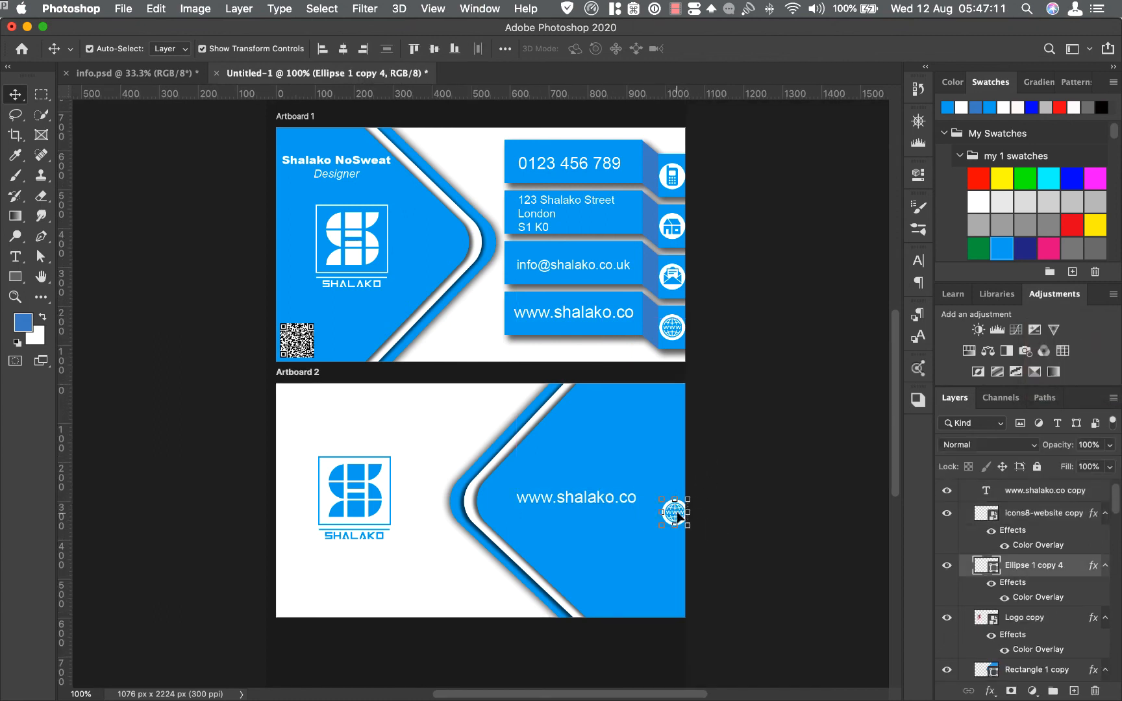
left_click(678, 518, "shift")
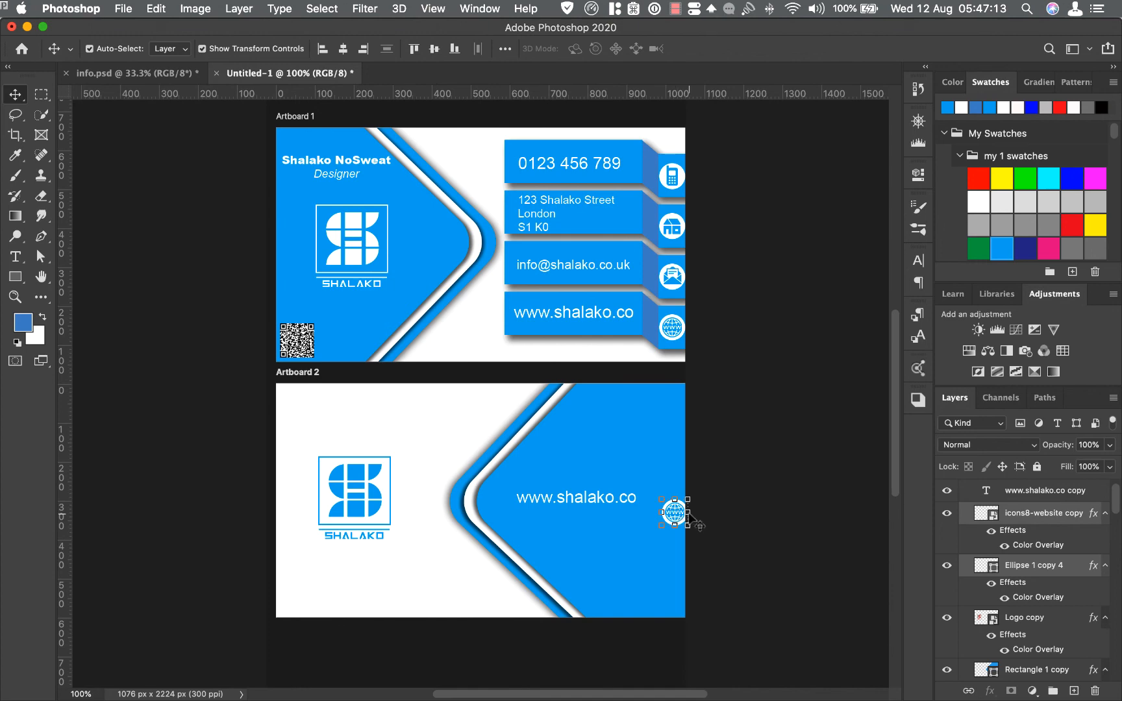
right_click(1055, 517)
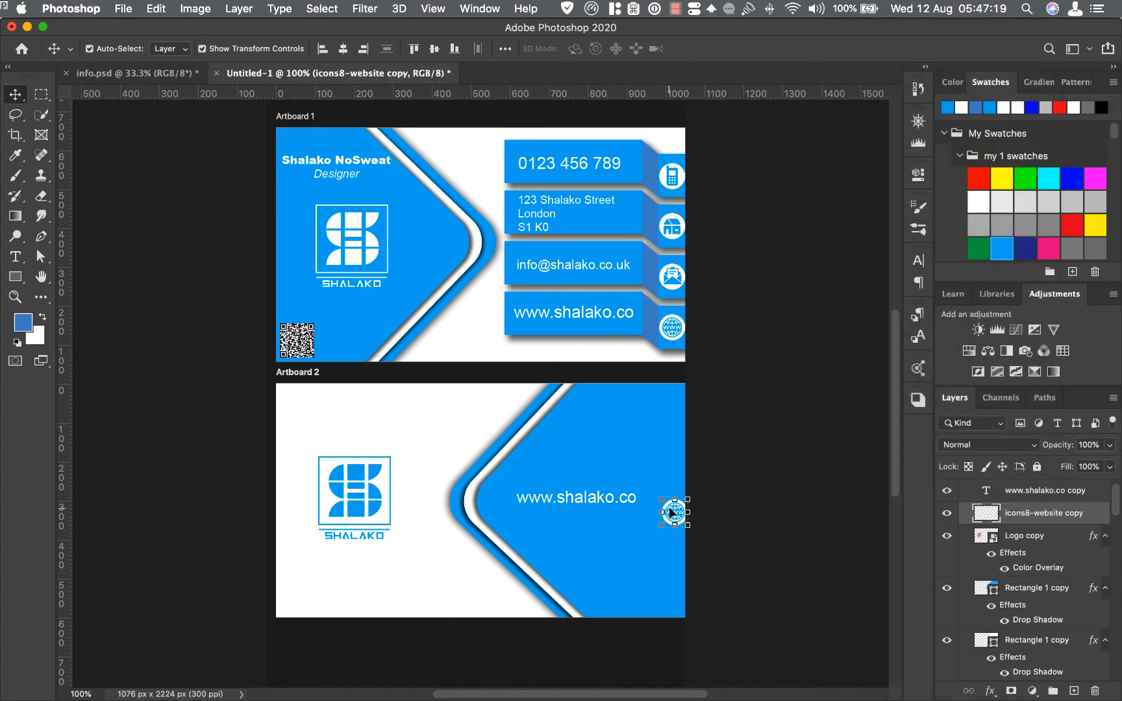
left_click_drag(675, 517, 589, 512)
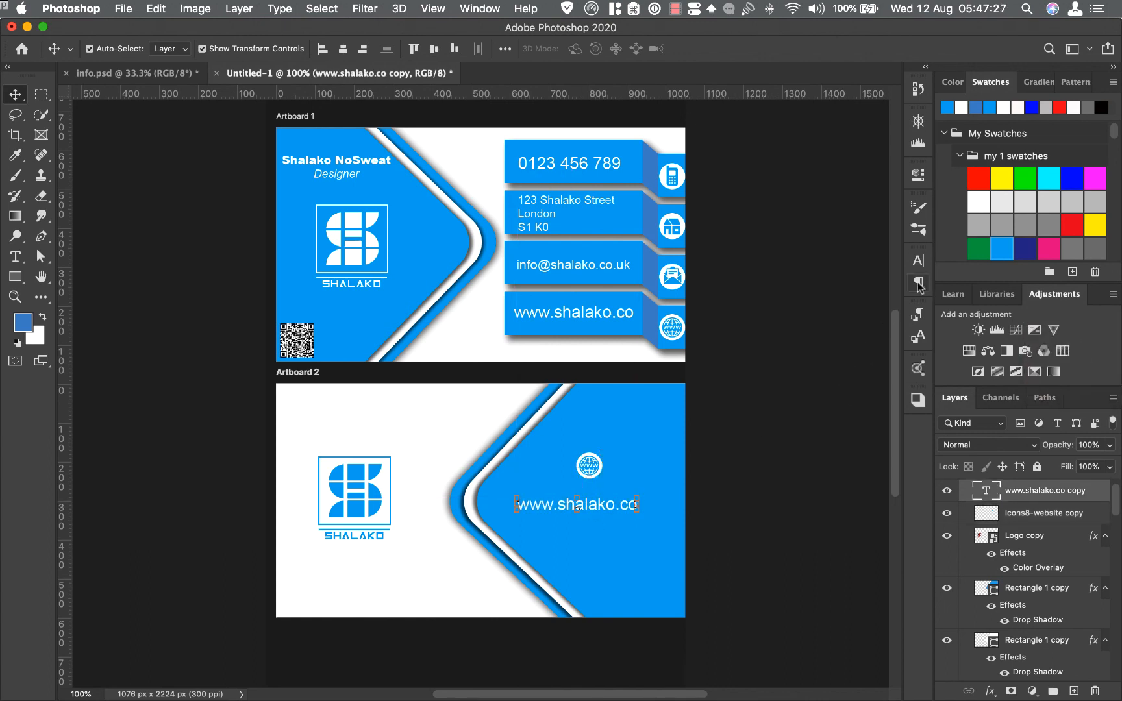
Step: Set Artboard 2's website text to 14 pt with 122% horizontal scale and shift it to fit within the blue area
left_click(918, 260)
left_click_drag(747, 312, 759, 305)
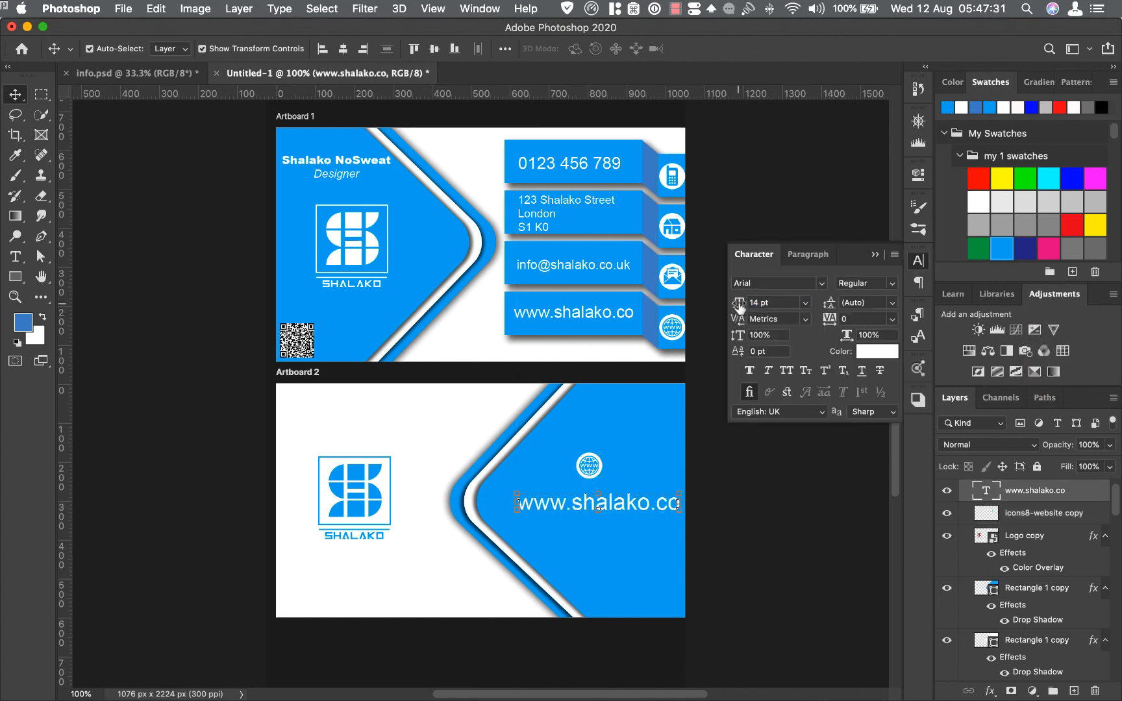
left_click_drag(847, 335, 861, 343)
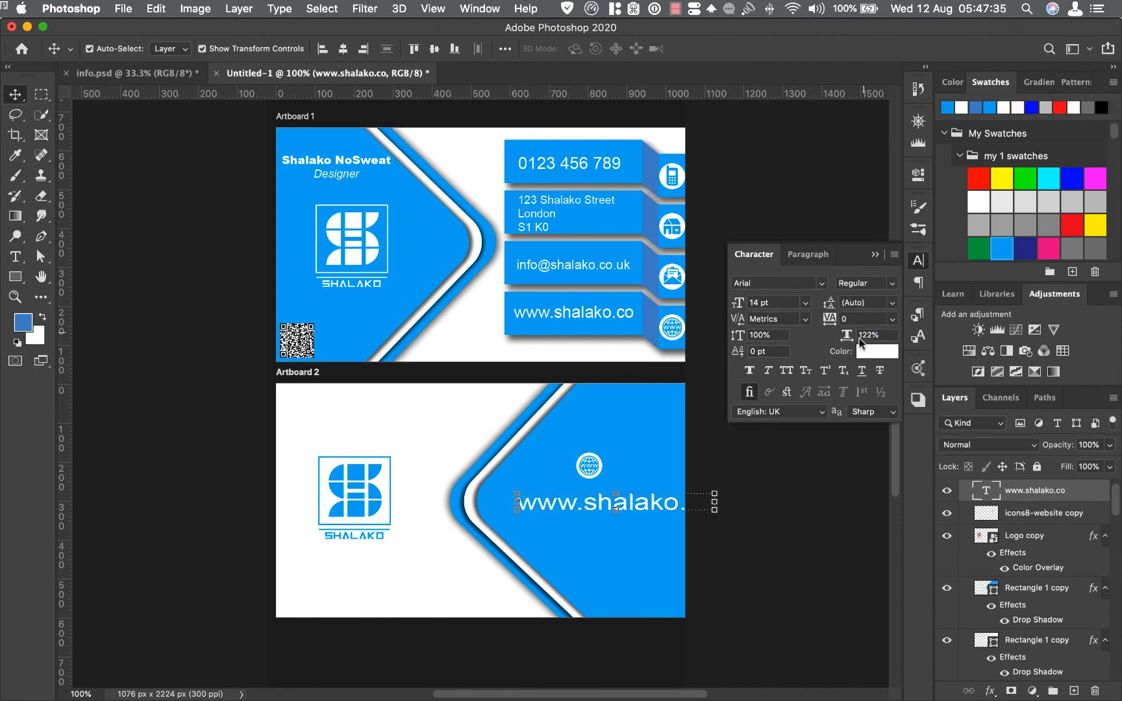
left_click_drag(631, 508, 605, 515)
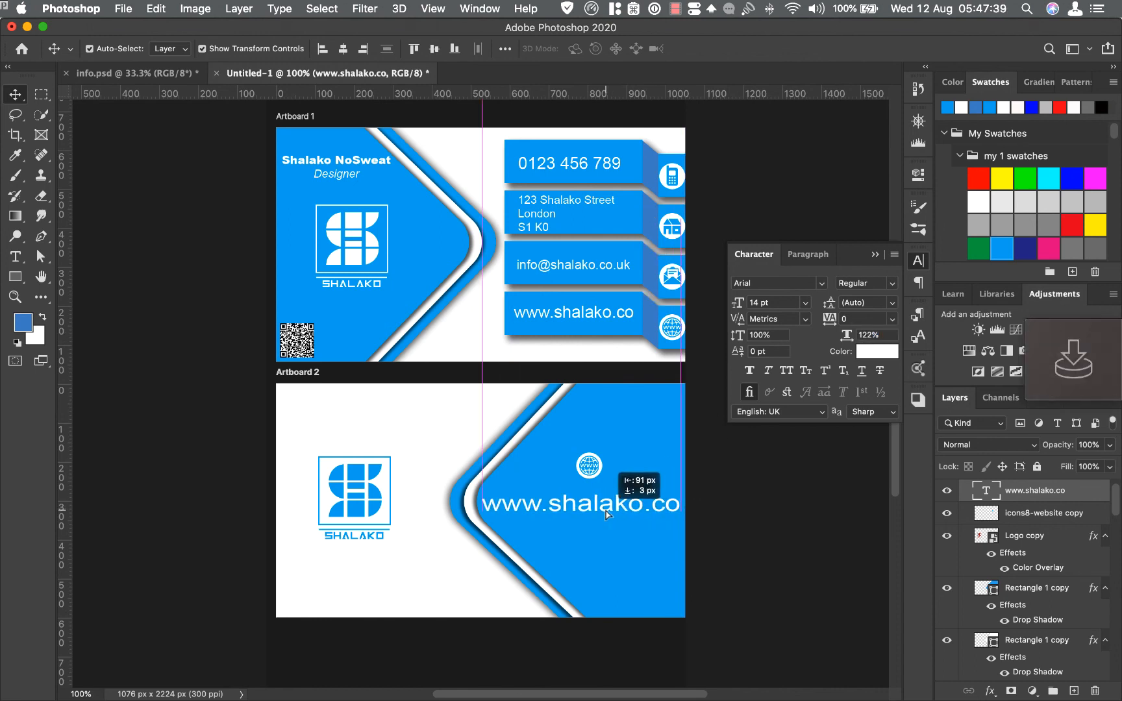
Step: Scale Artboard 2's globe icon to about 155%, centre it above the website text, and deselect the layer
left_click(589, 466)
key("ctrl+t")
left_click_drag(602, 452, 591, 482)
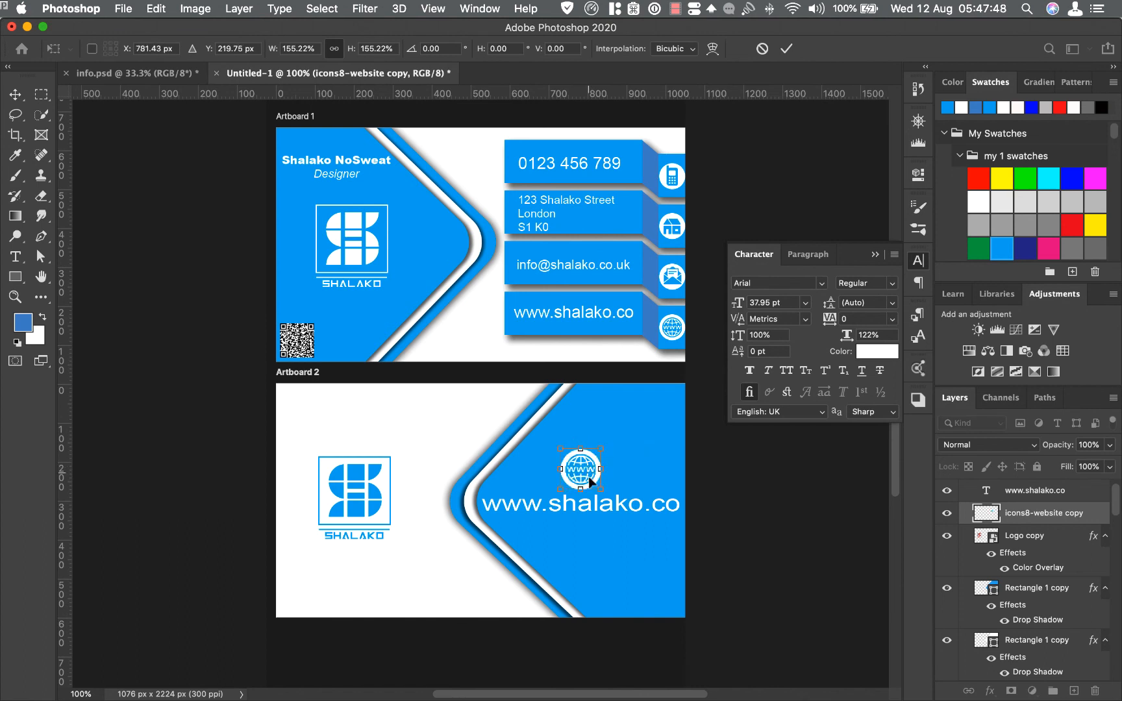
left_click(787, 49)
left_click(874, 255)
scroll(794, 465, "up", 2)
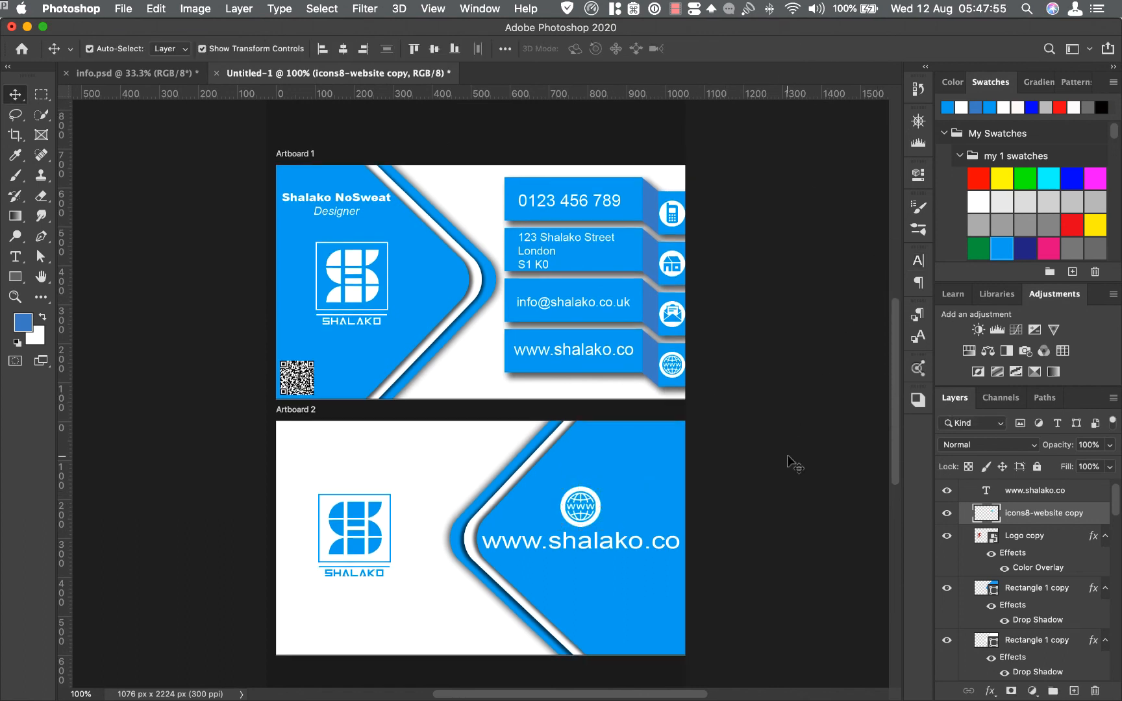
left_click(794, 465)
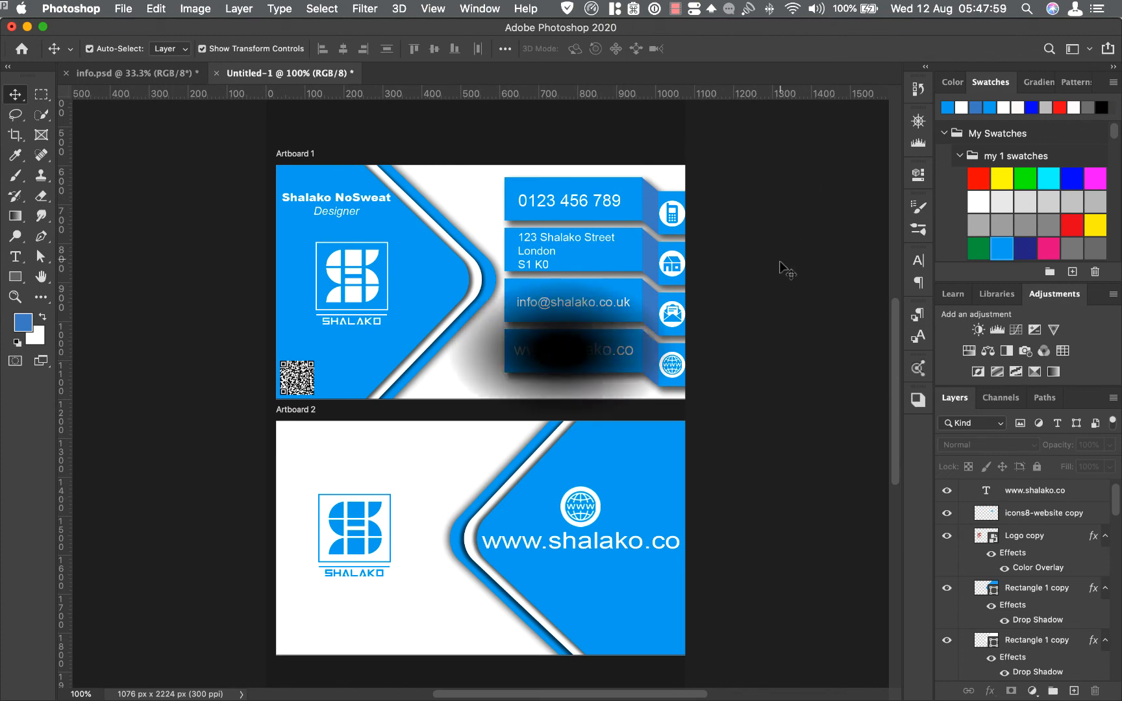
left_click(675, 9)
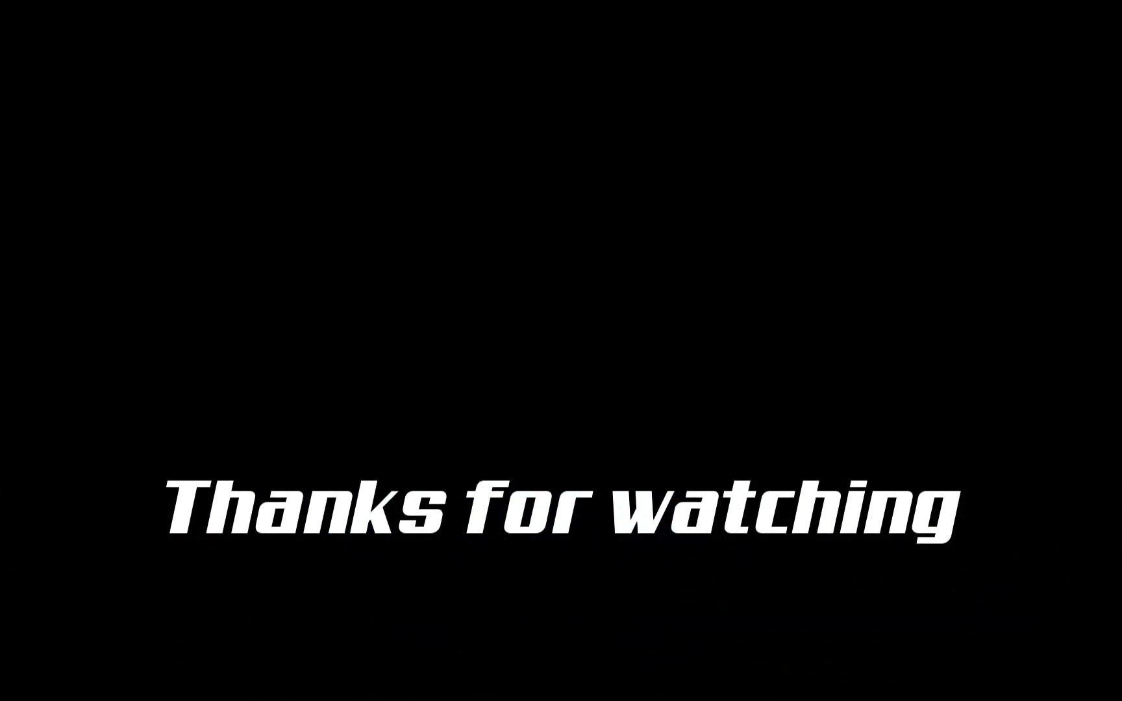